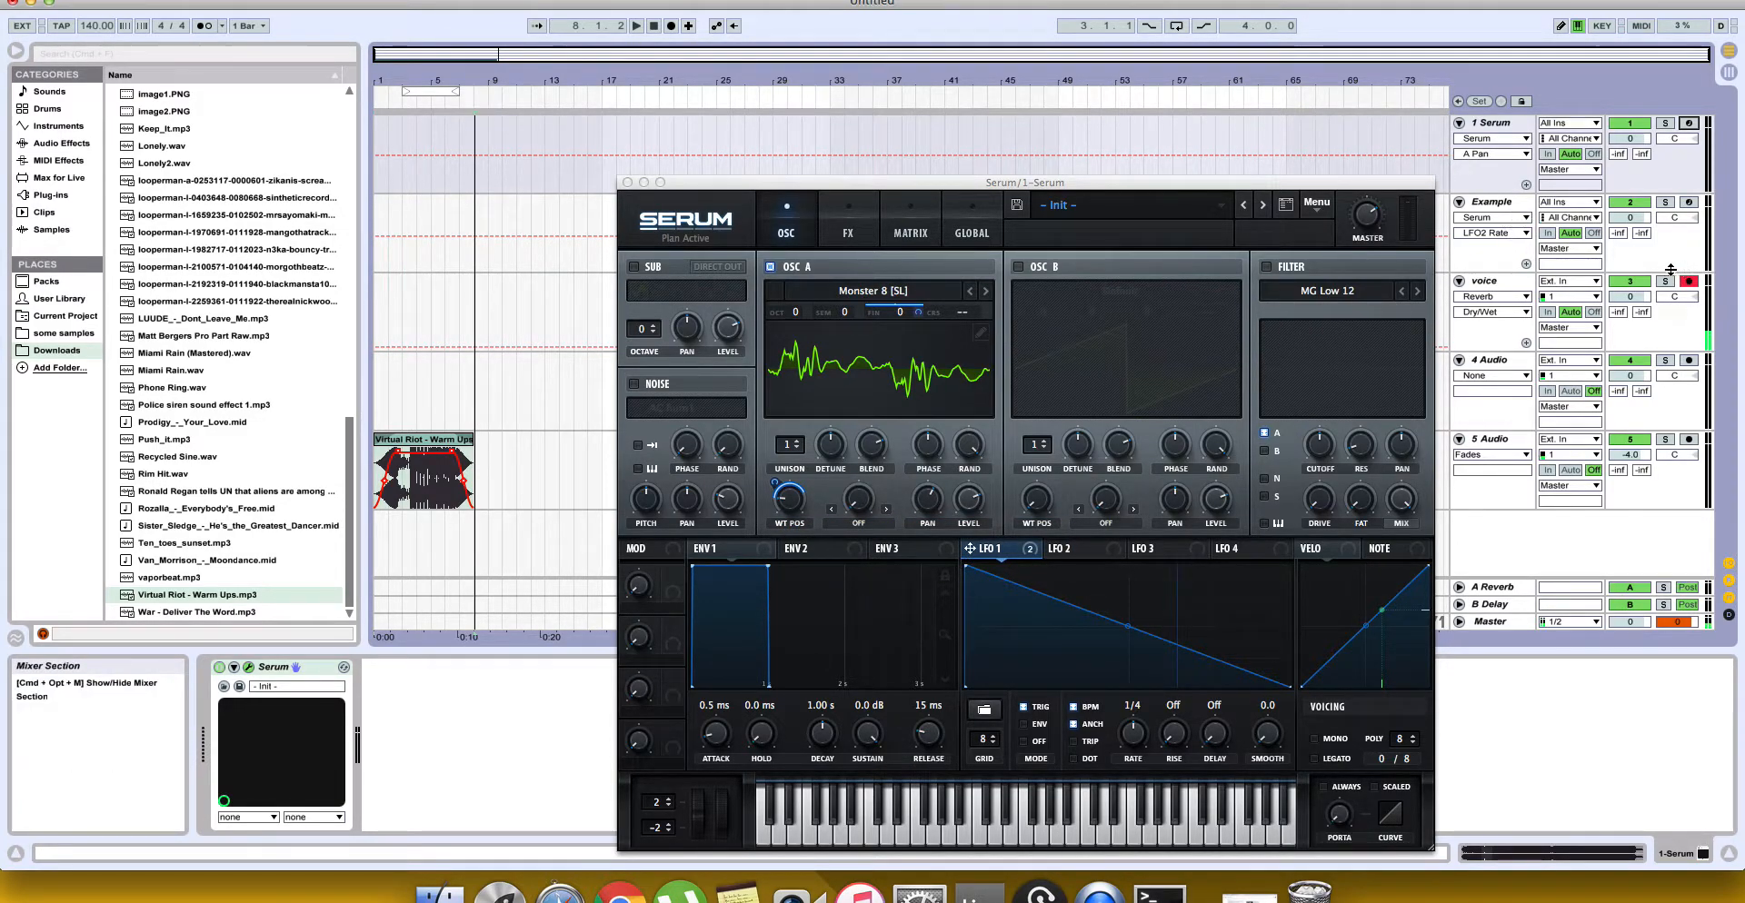
# Step: Play the Virtual Riot - Warm Ups clip on the 5 Audio track as the reference sound, and stop it near its end
pyautogui.click(424, 446)
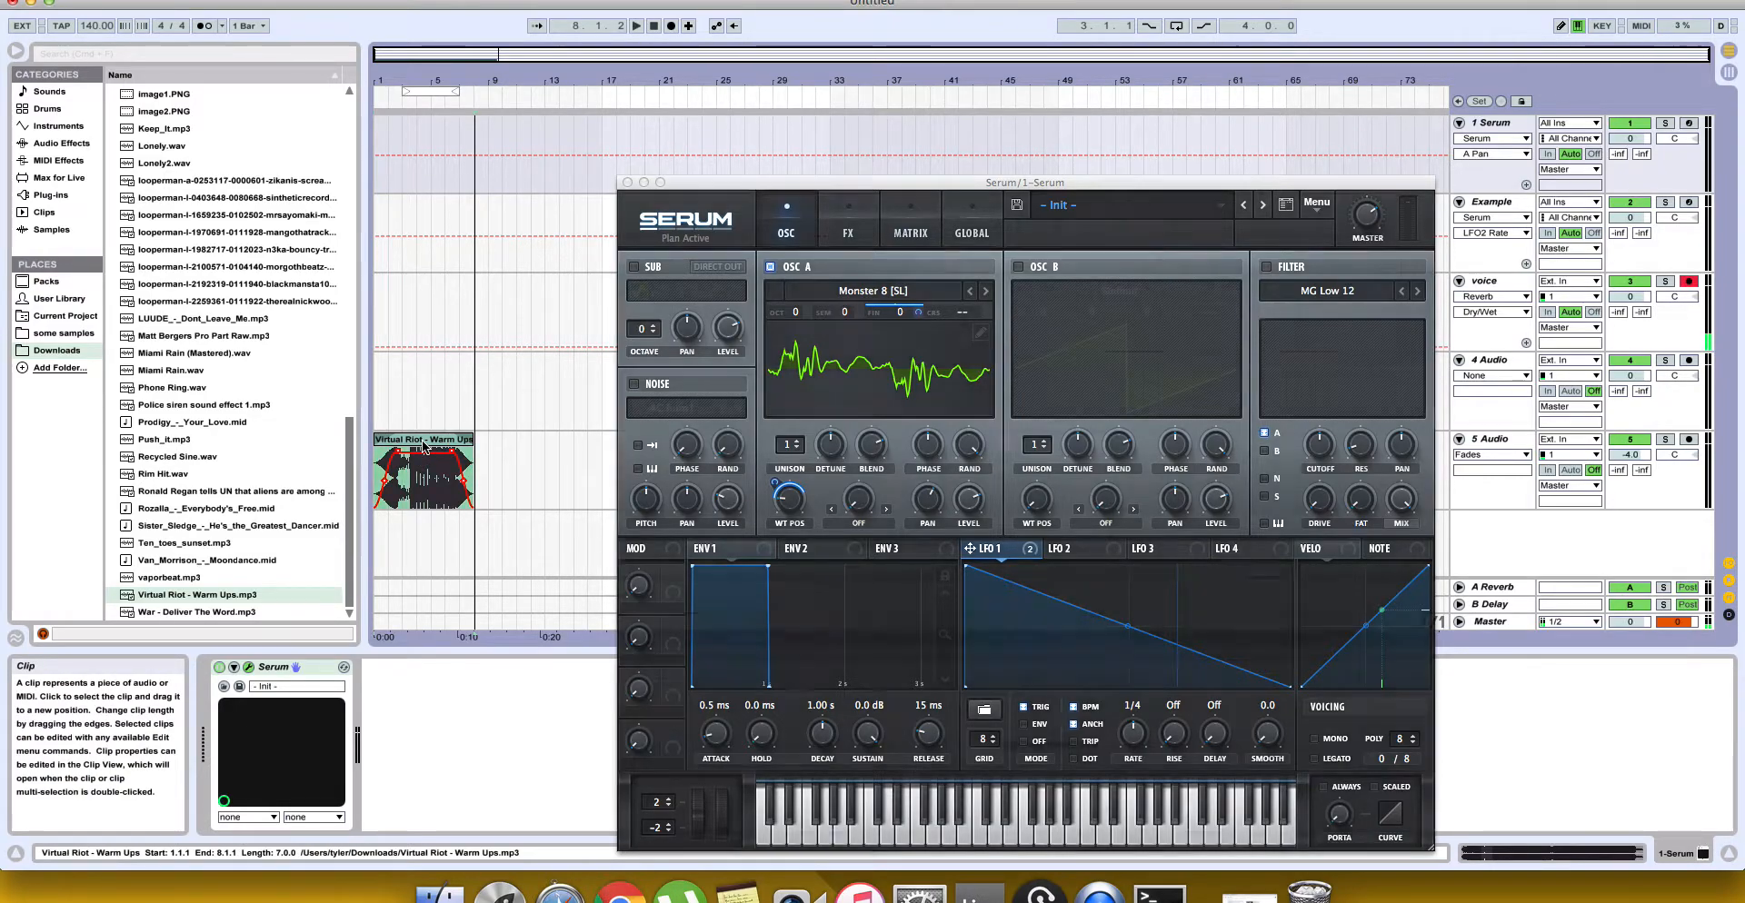
pyautogui.press('space')
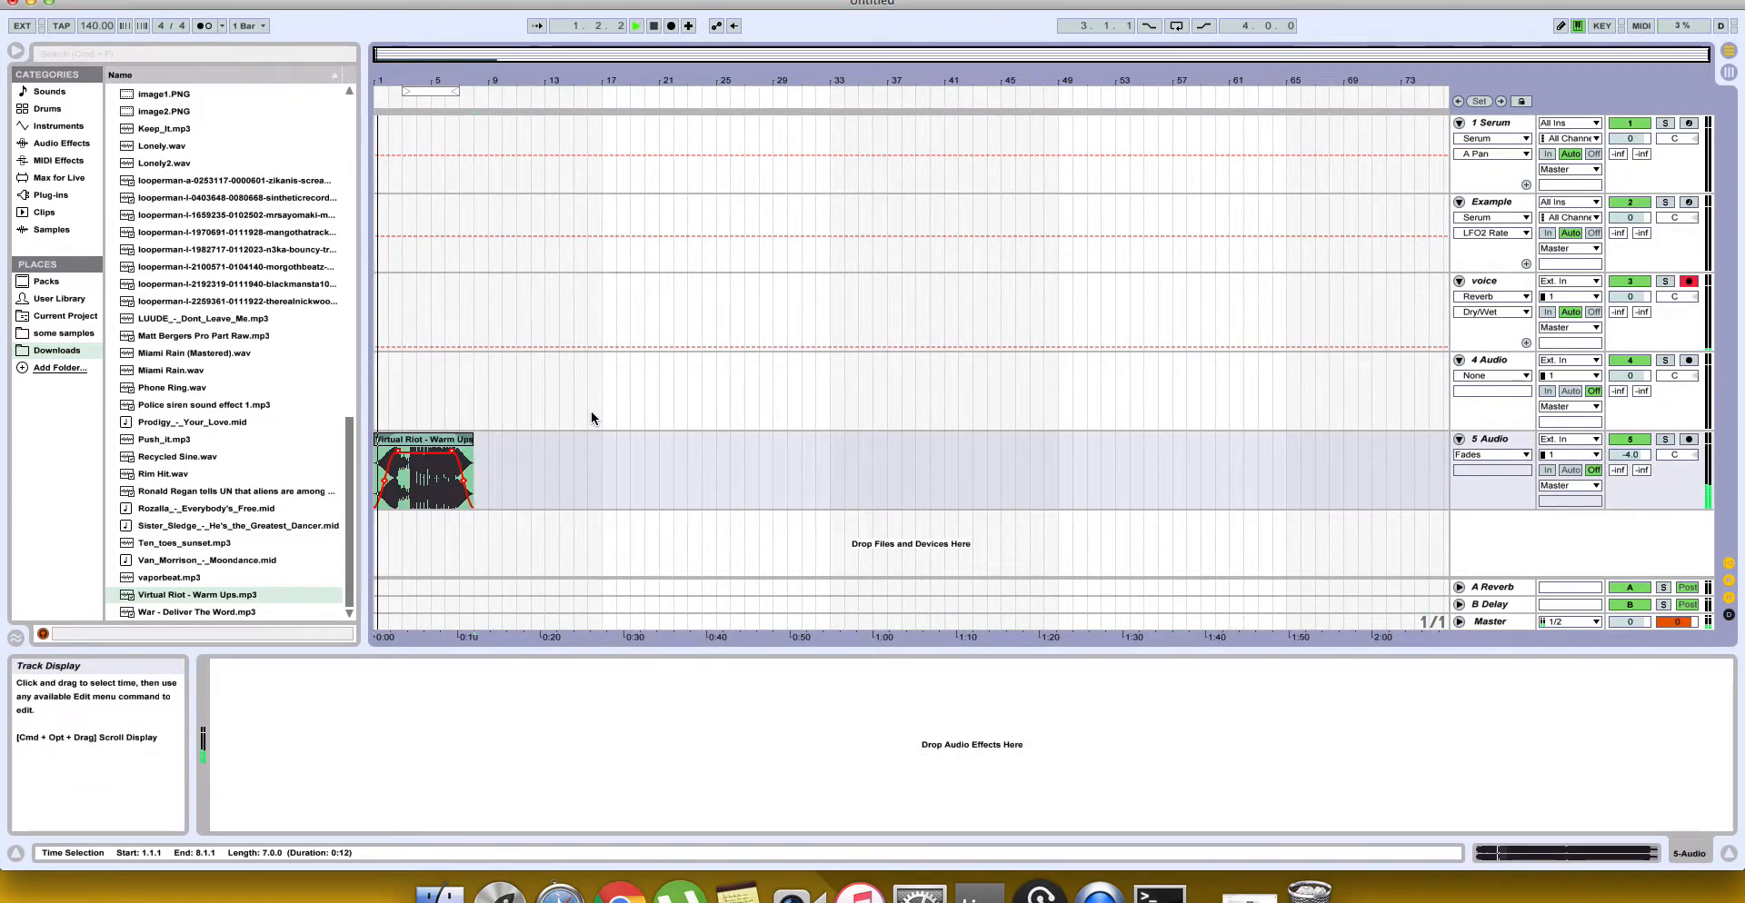
pyautogui.press('XF86AudioLowerVolume')
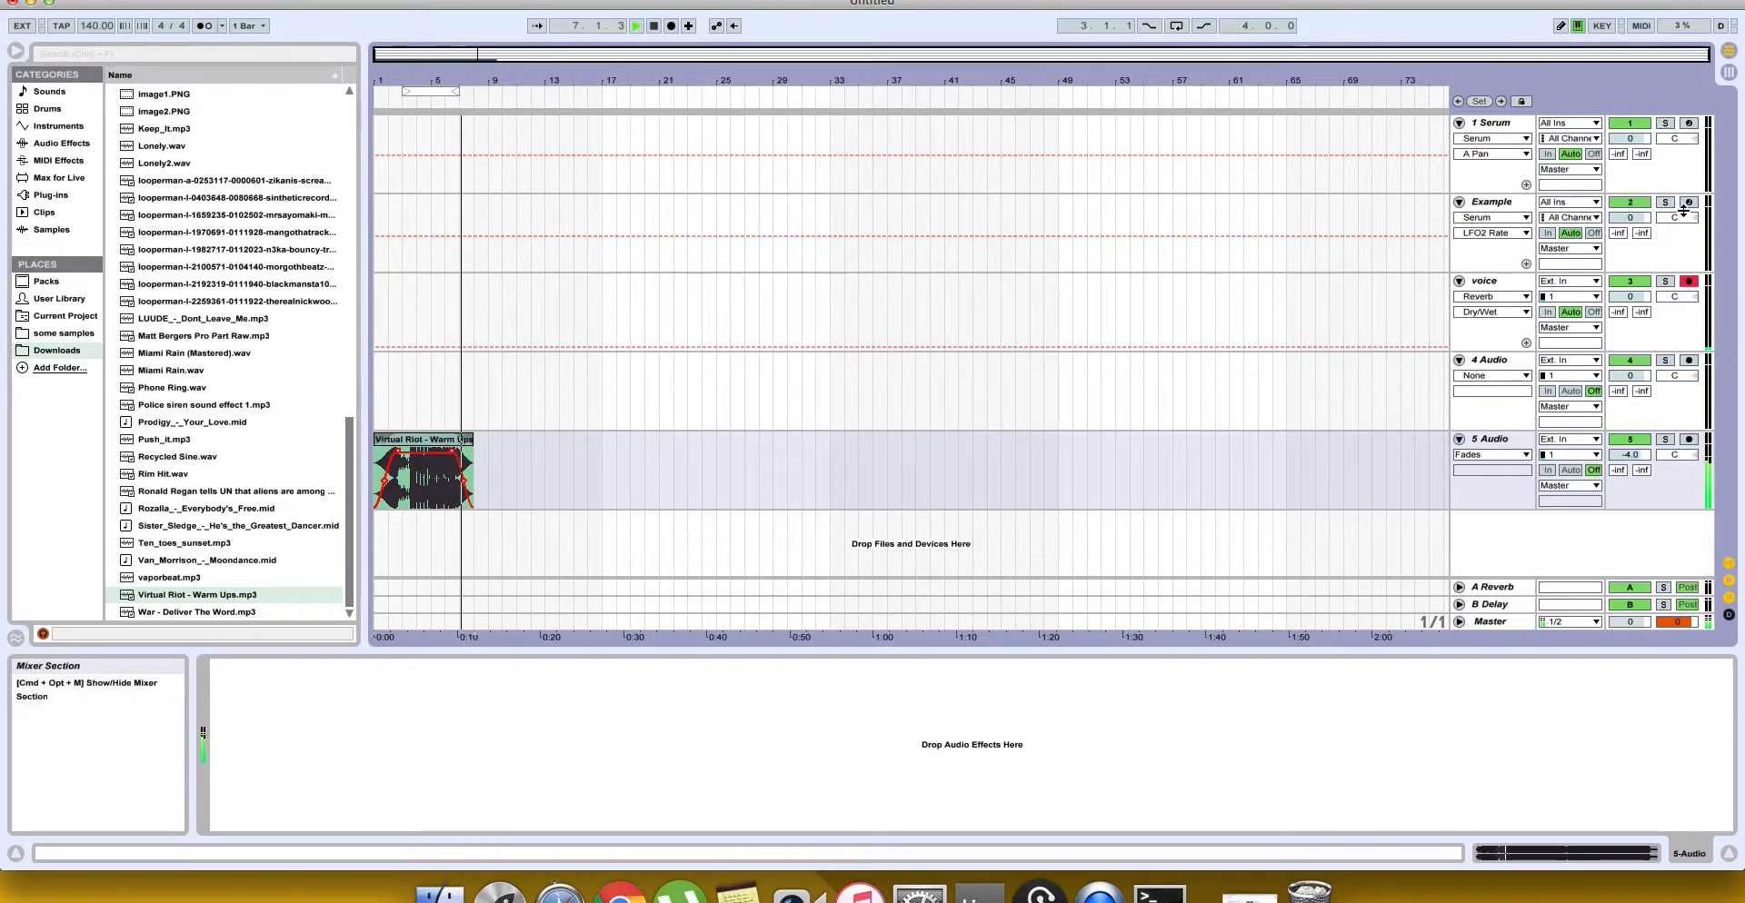
pyautogui.press('space')
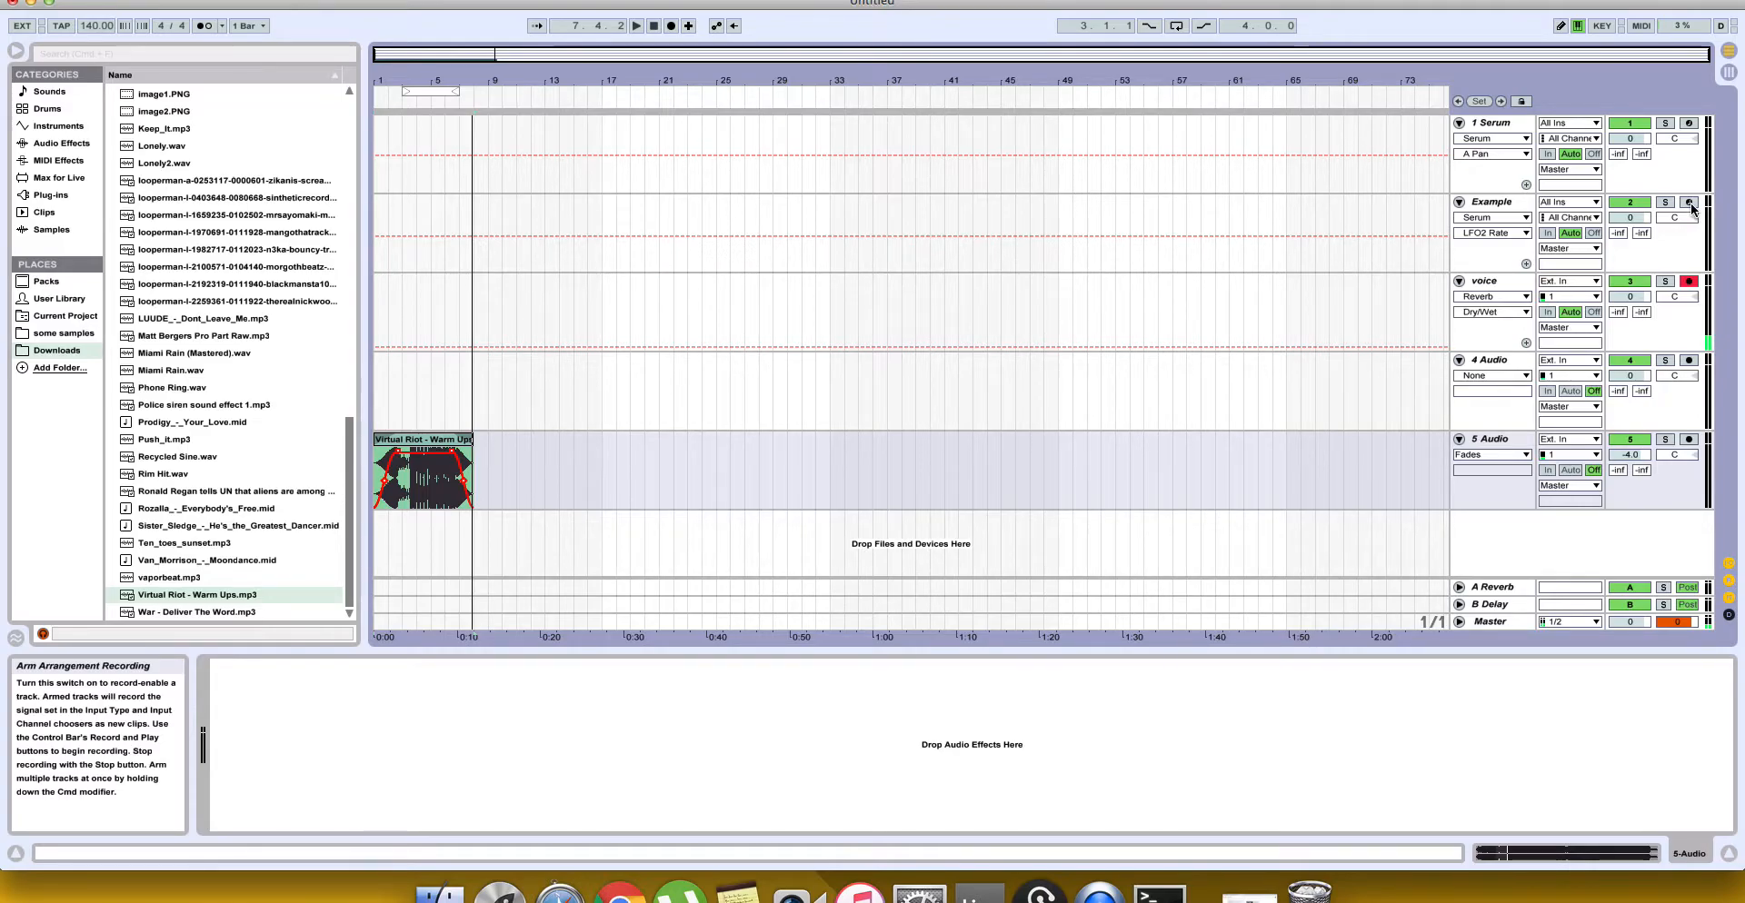
# Step: Arm the Example track for recording and audition its finished Serum patch, examining the LFO 2 shape and the pitch bend
pyautogui.click(1689, 202)
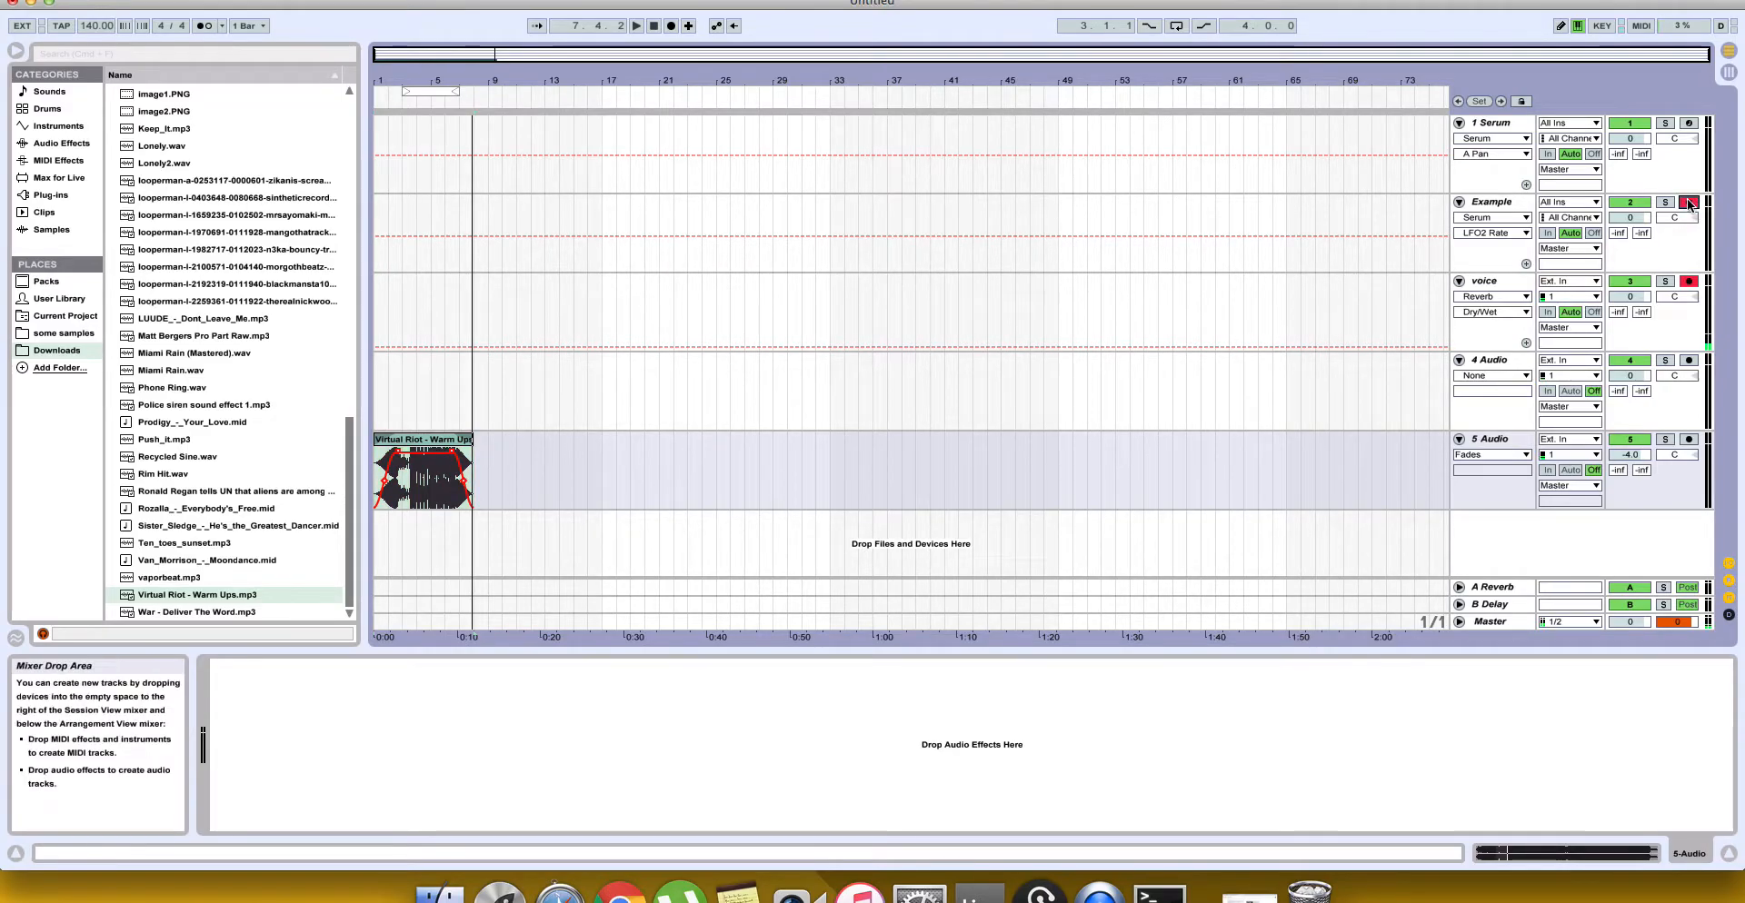
pyautogui.click(1524, 210)
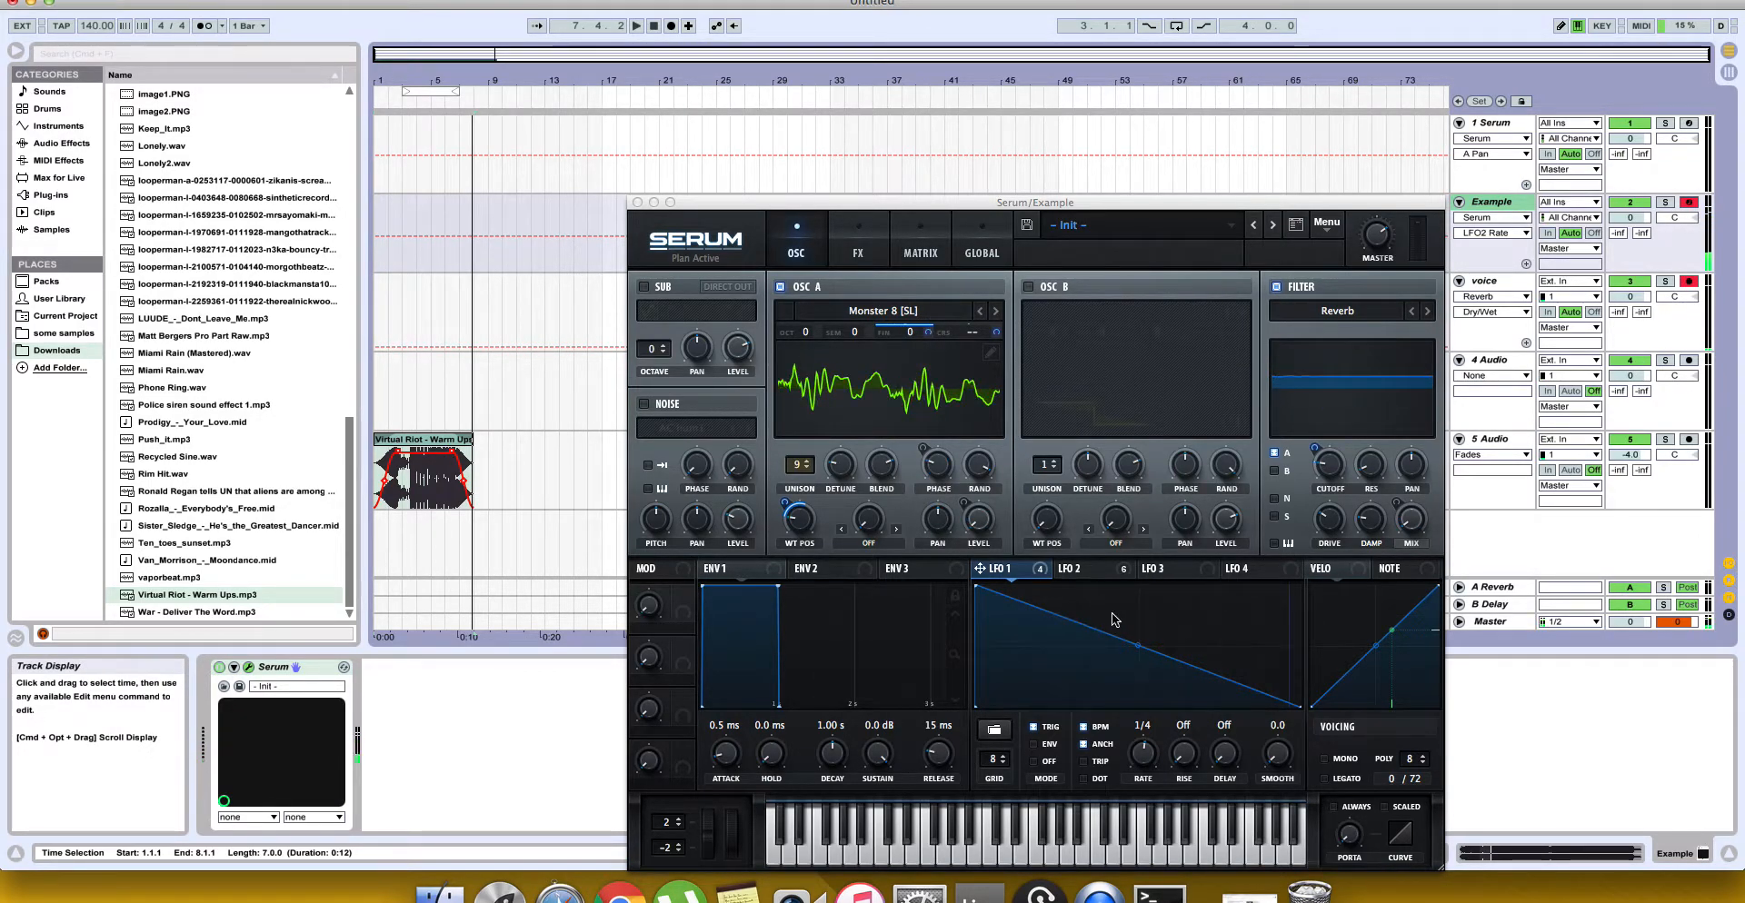
pyautogui.click(1082, 568)
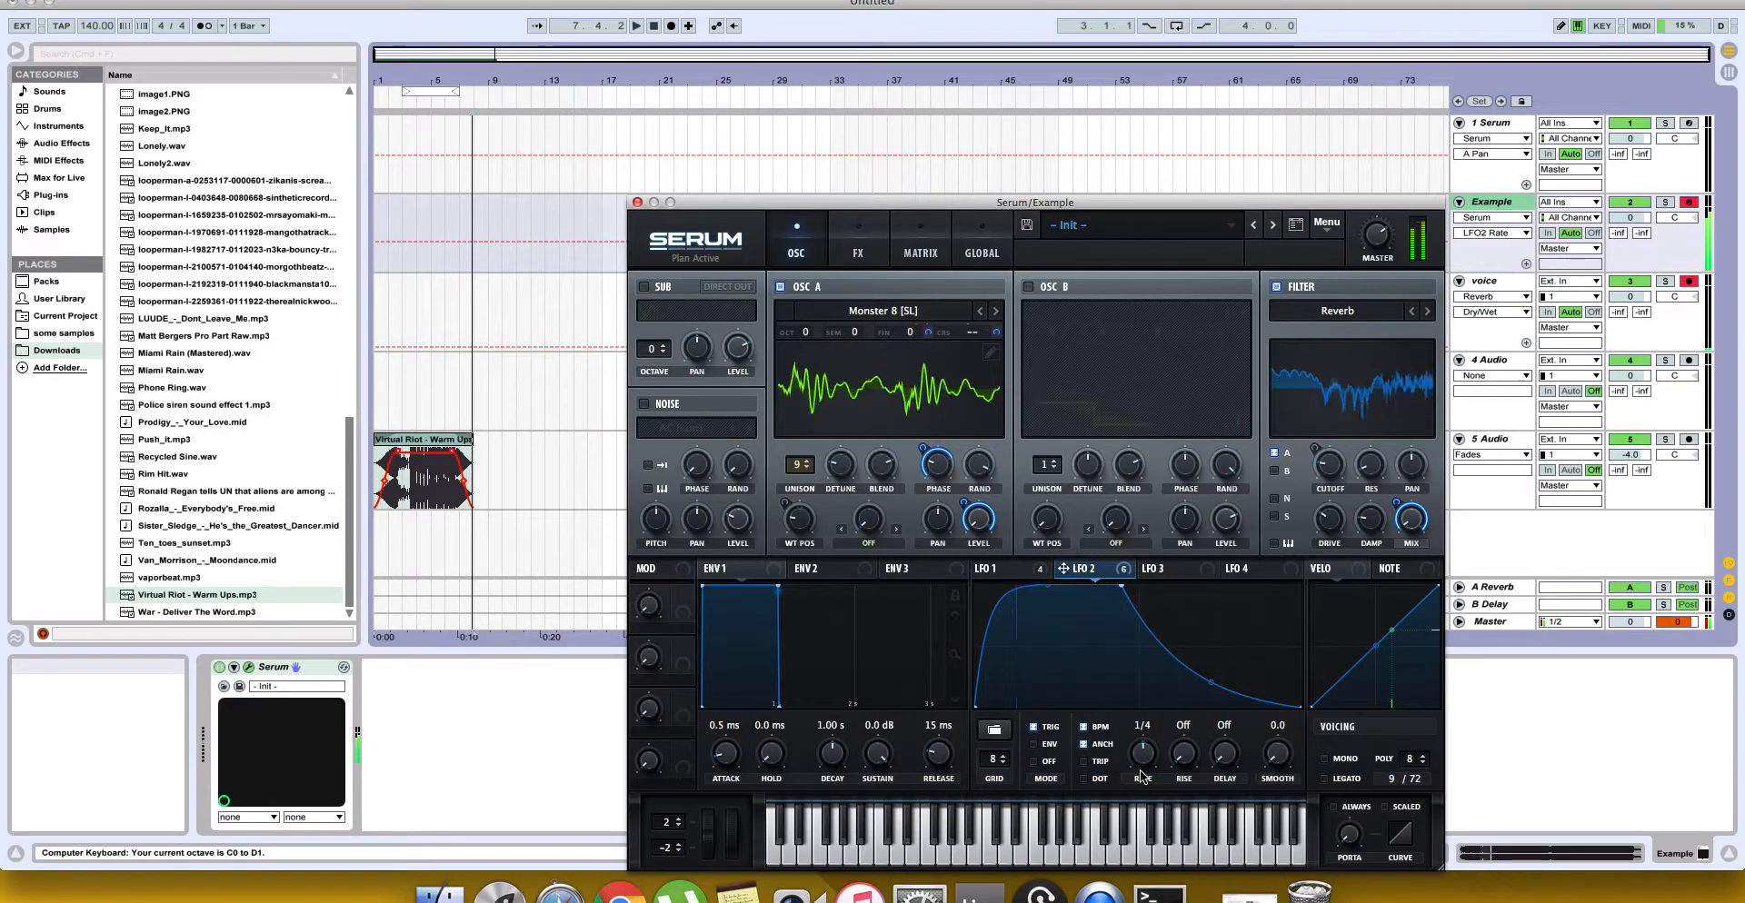
pyautogui.moveTo(1144, 761); pyautogui.dragTo(1144, 769)
pyautogui.moveTo(727, 822); pyautogui.dragTo(689, 877)
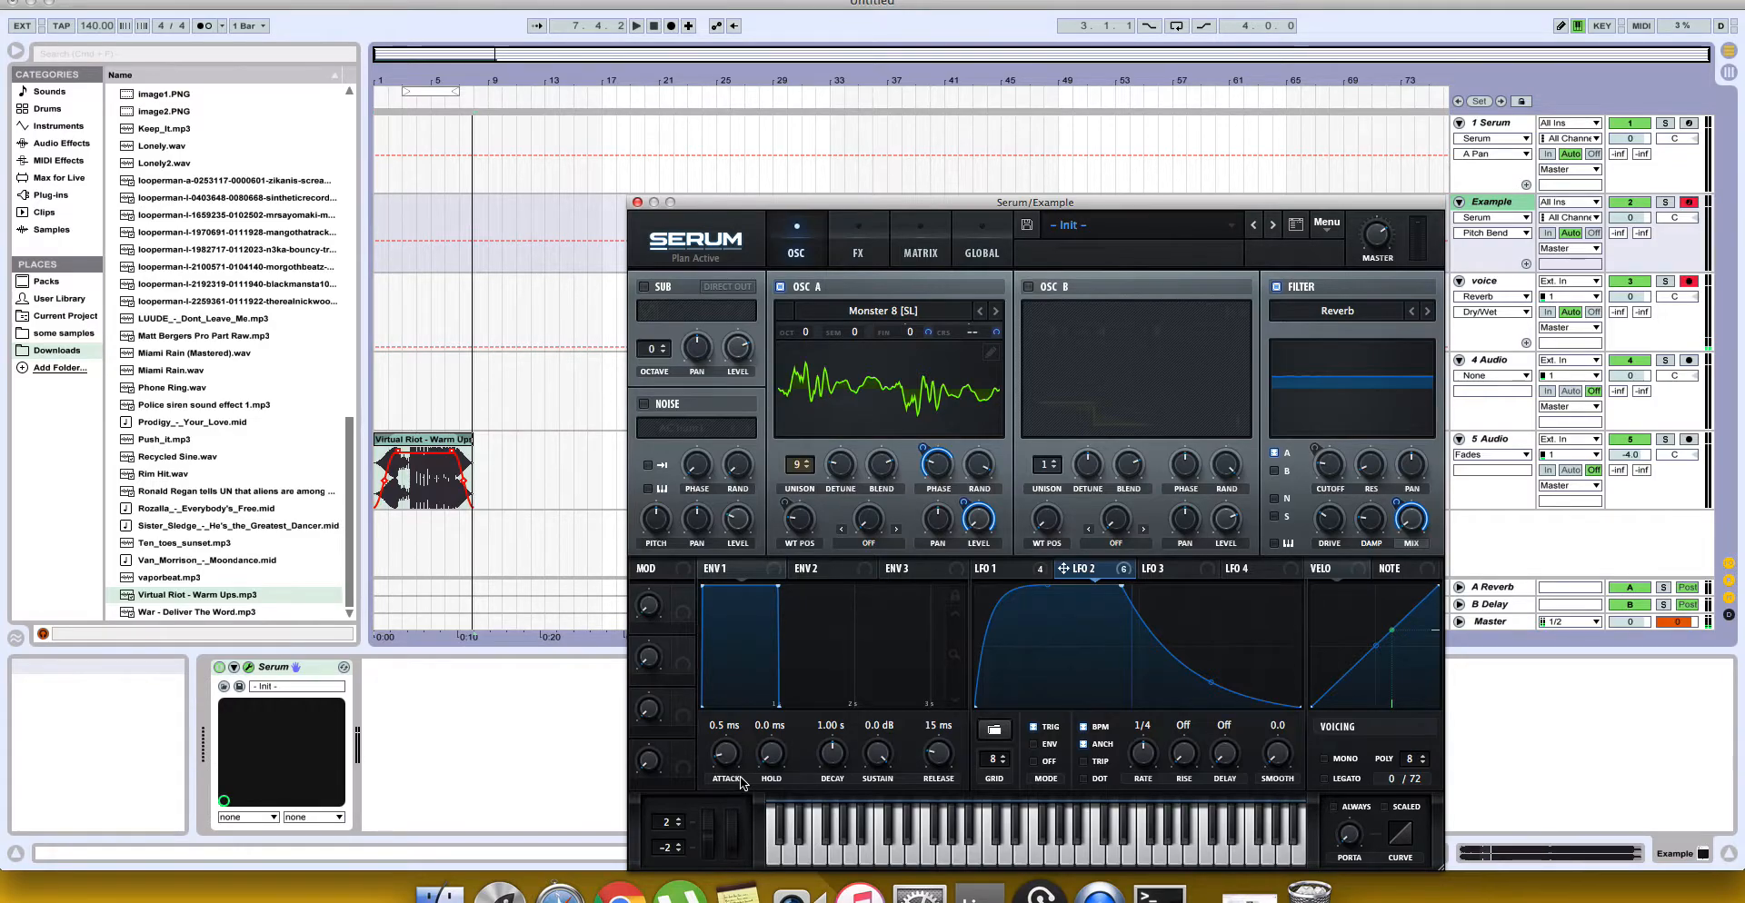
pyautogui.press('XF86AudioLowerVolume')
# Step: Reset the Serum synth on the 1 Serum track to the Init preset
pyautogui.click(1502, 123)
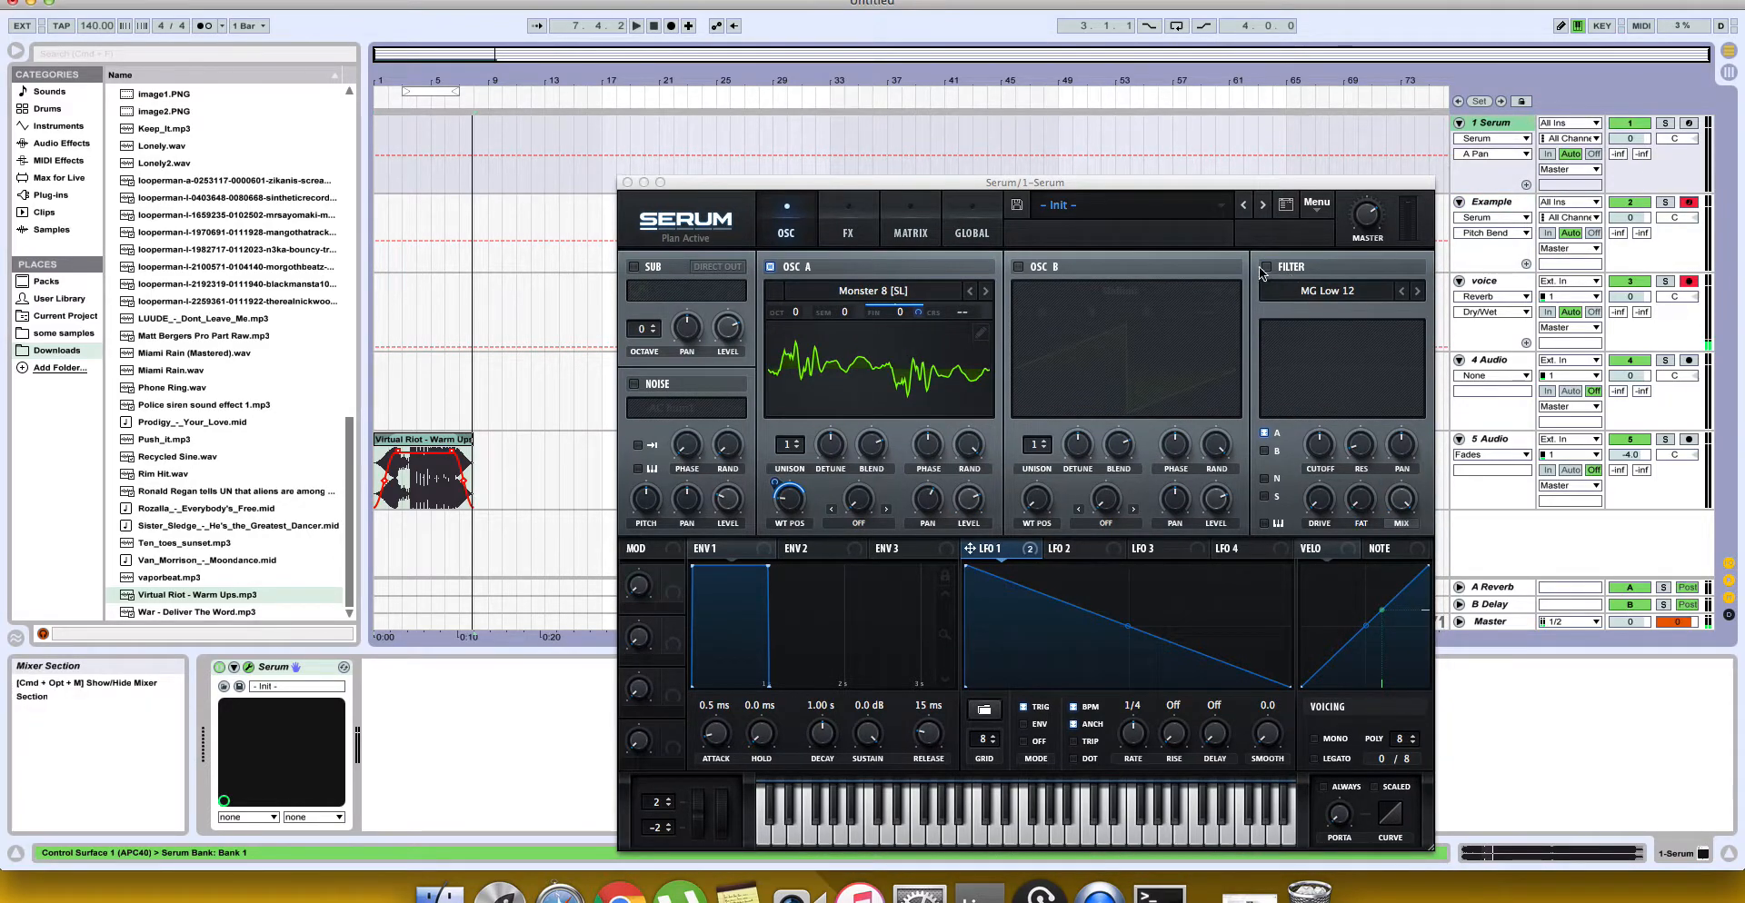
pyautogui.click(1317, 201)
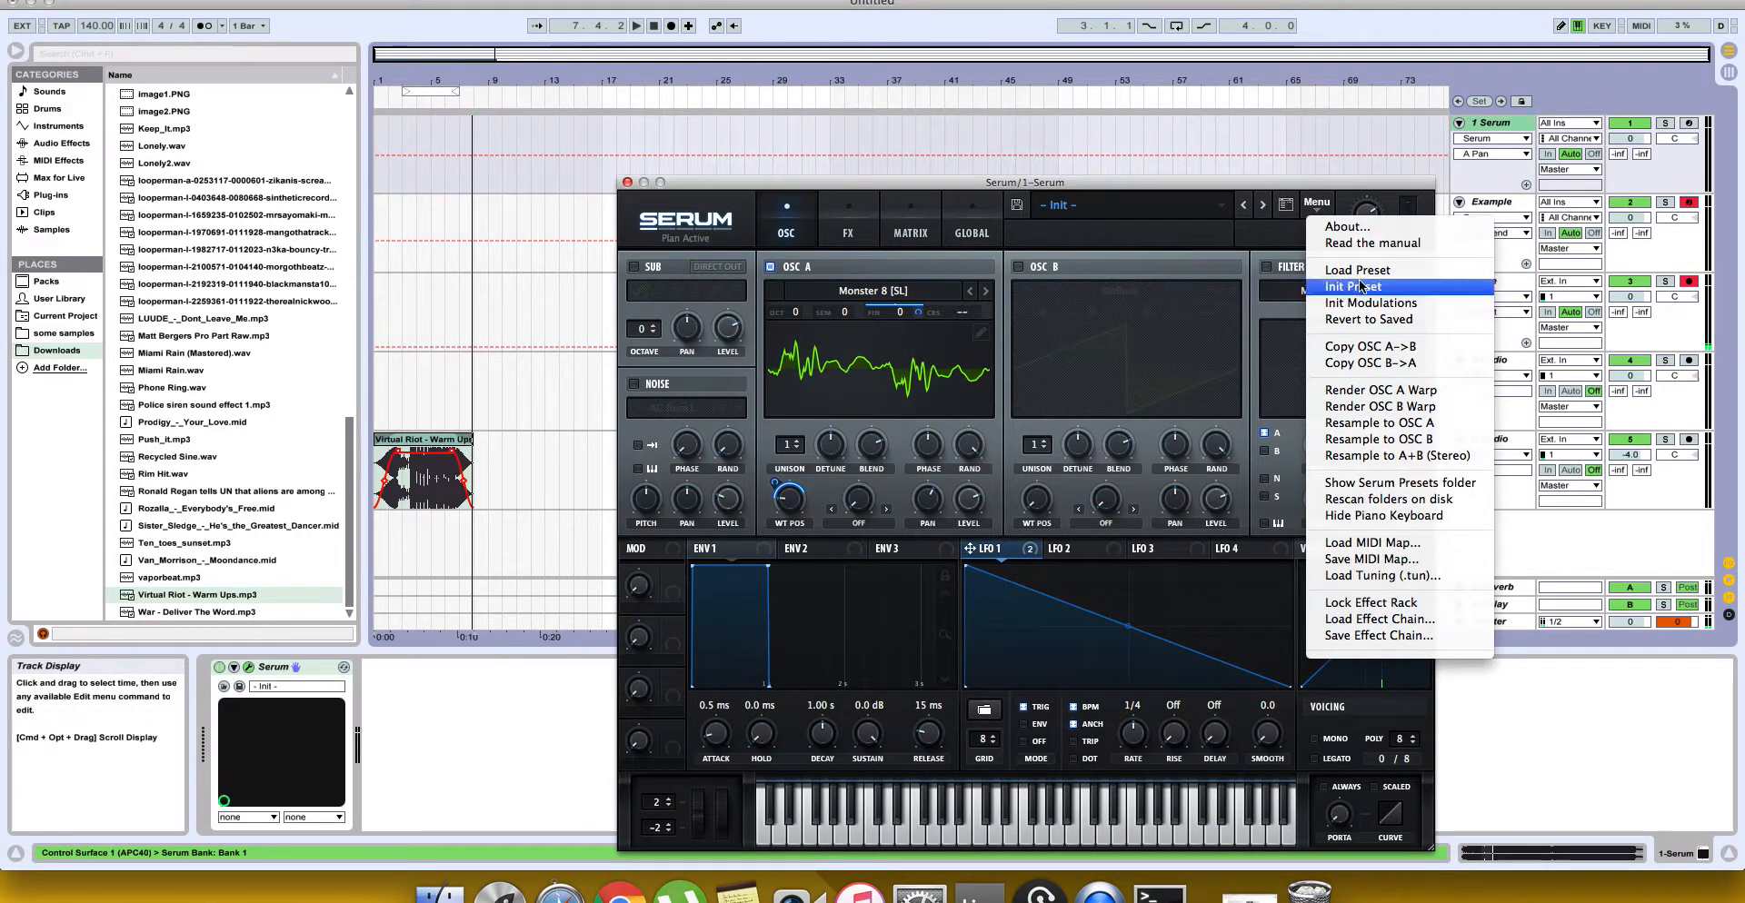
pyautogui.click(1346, 286)
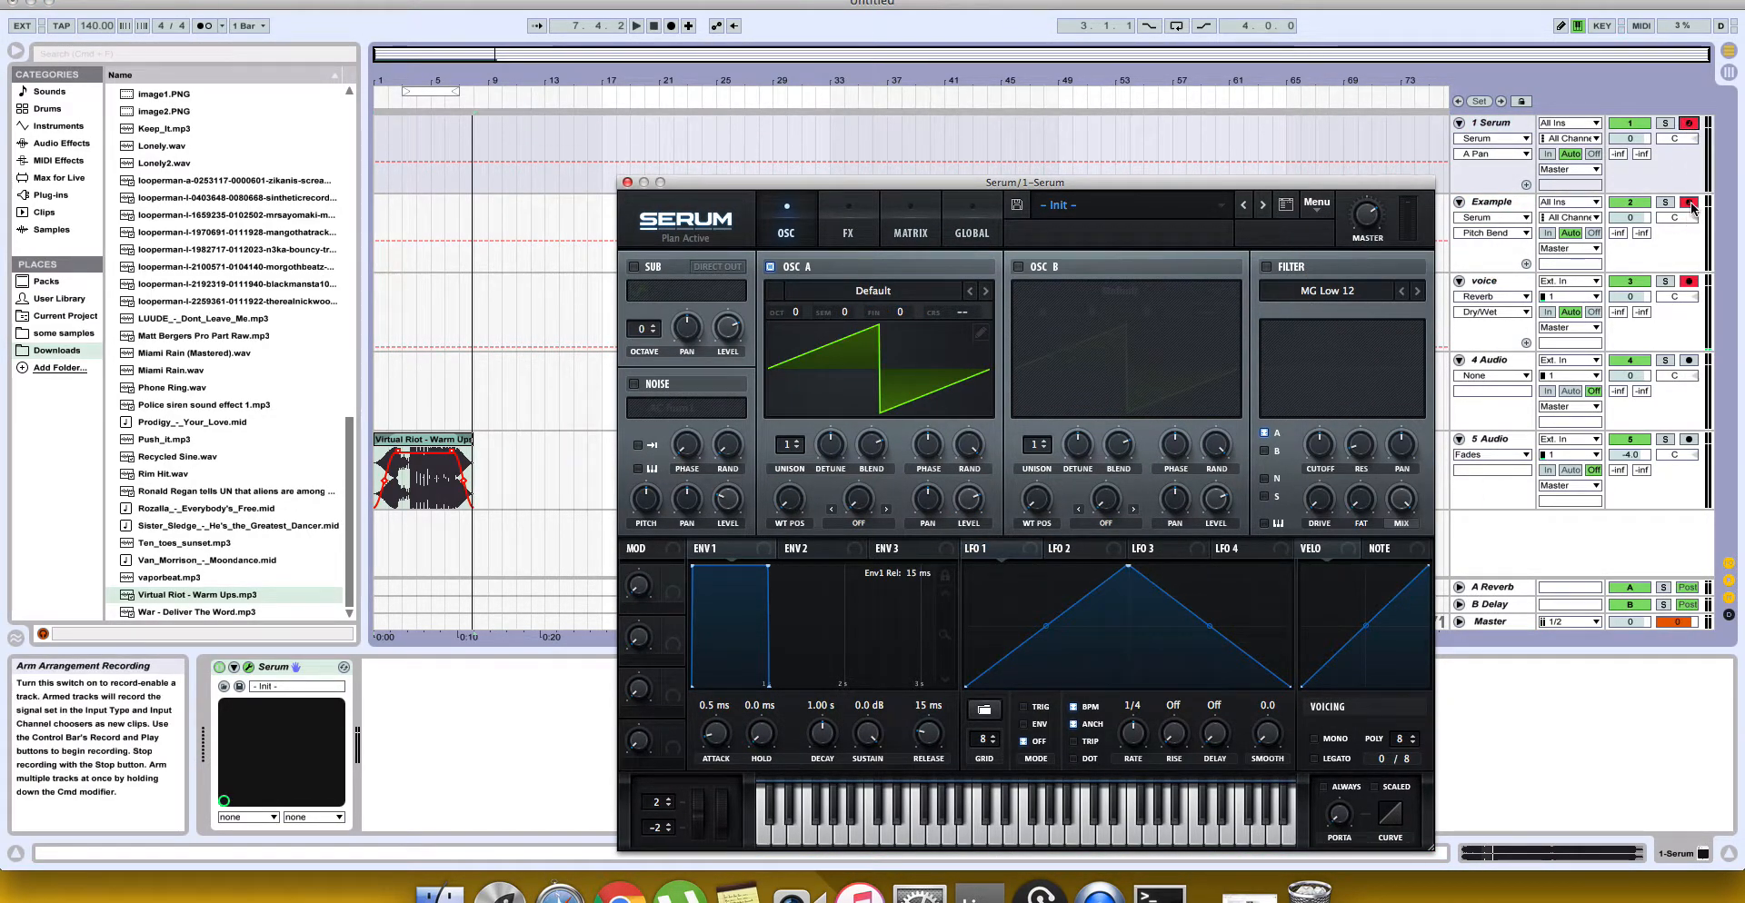
# Step: Load the Spectral wavetable Monster 8 [SL] into oscillator A
pyautogui.click(911, 300)
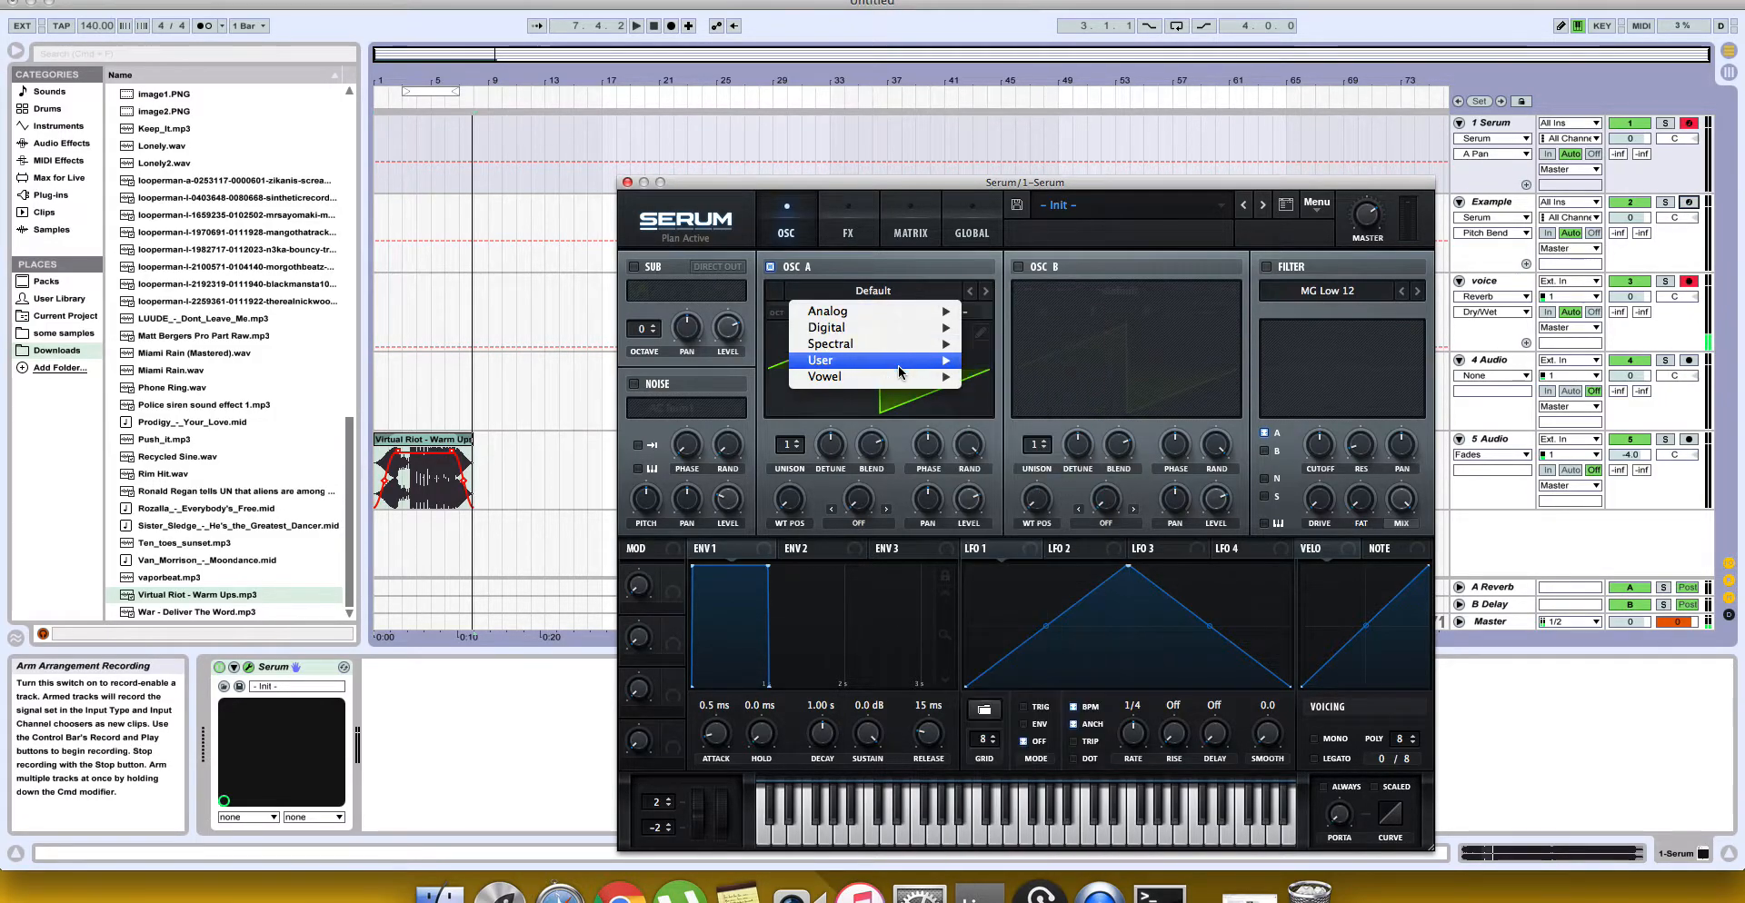
pyautogui.moveTo(909, 345)
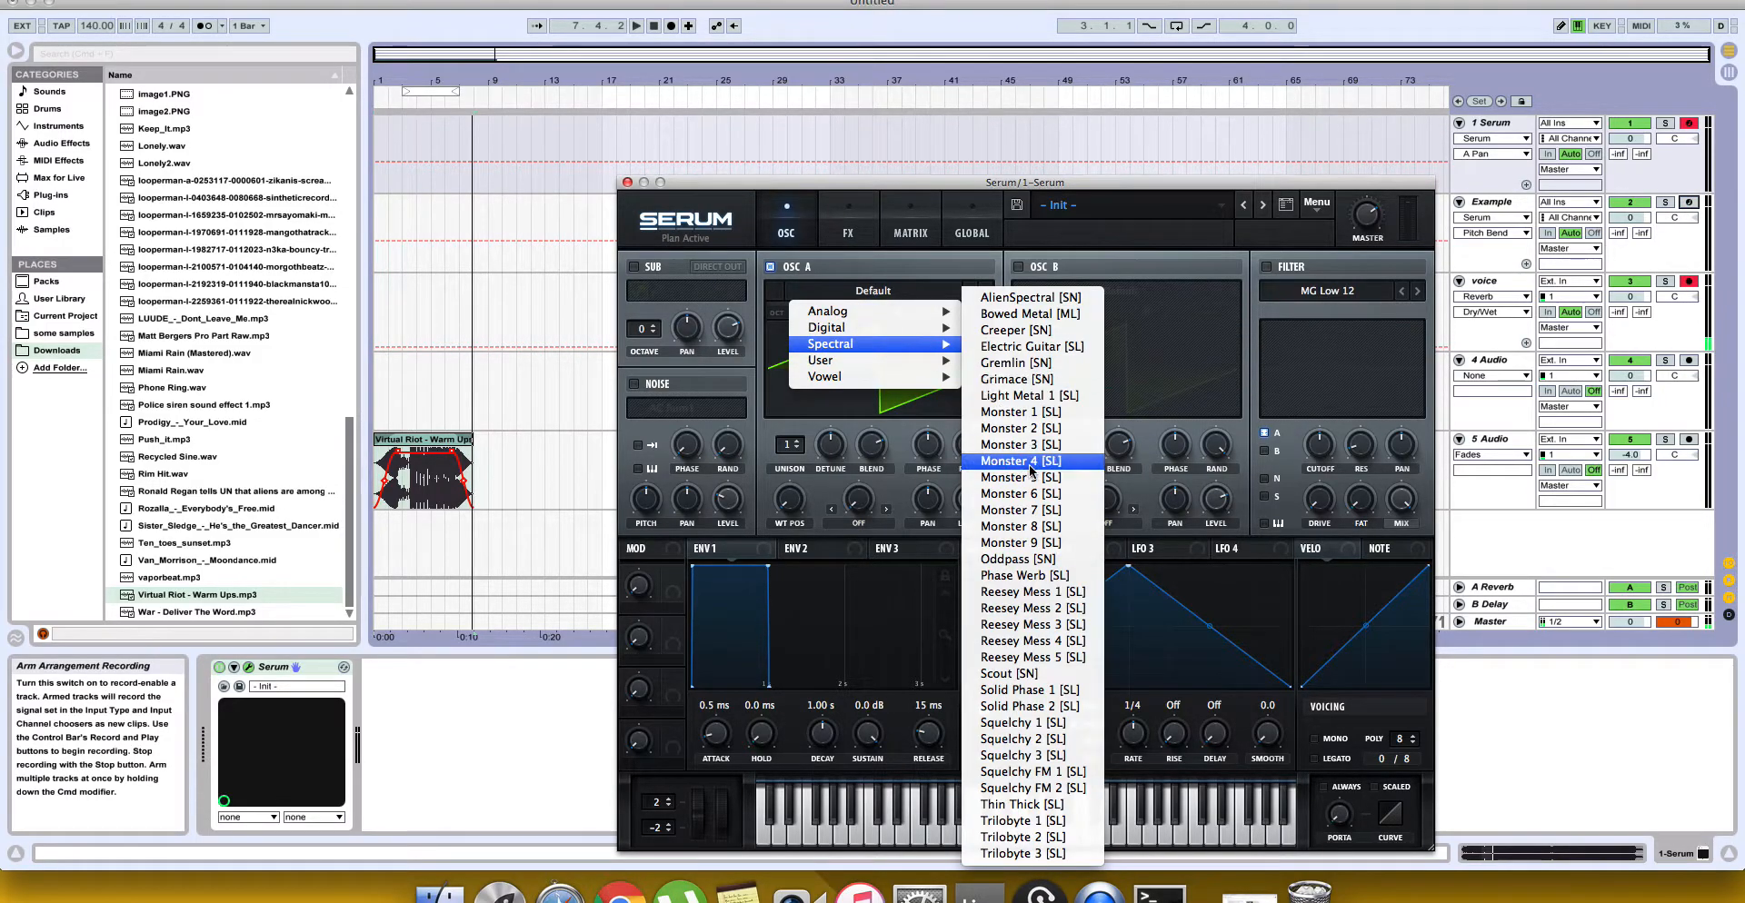
pyautogui.click(1025, 528)
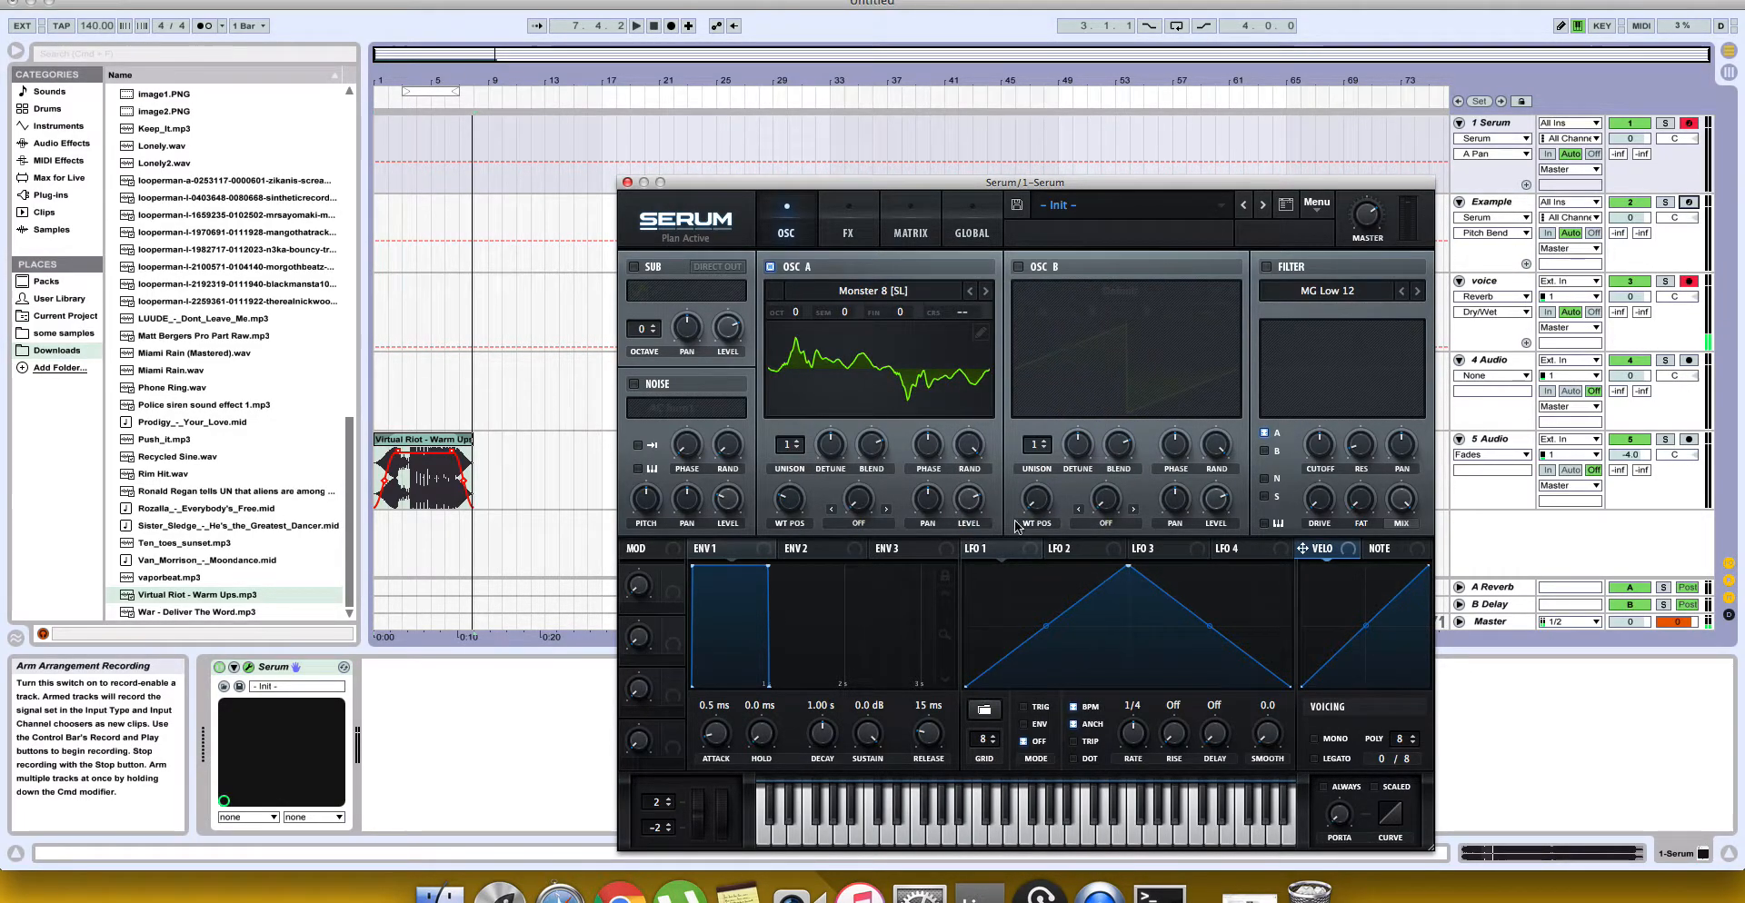
# Step: Shape LFO 1 as a descending ramp in Trig mode and assign it to oscillator A's wavetable position
pyautogui.moveTo(1127, 570); pyautogui.dragTo(787, 503)
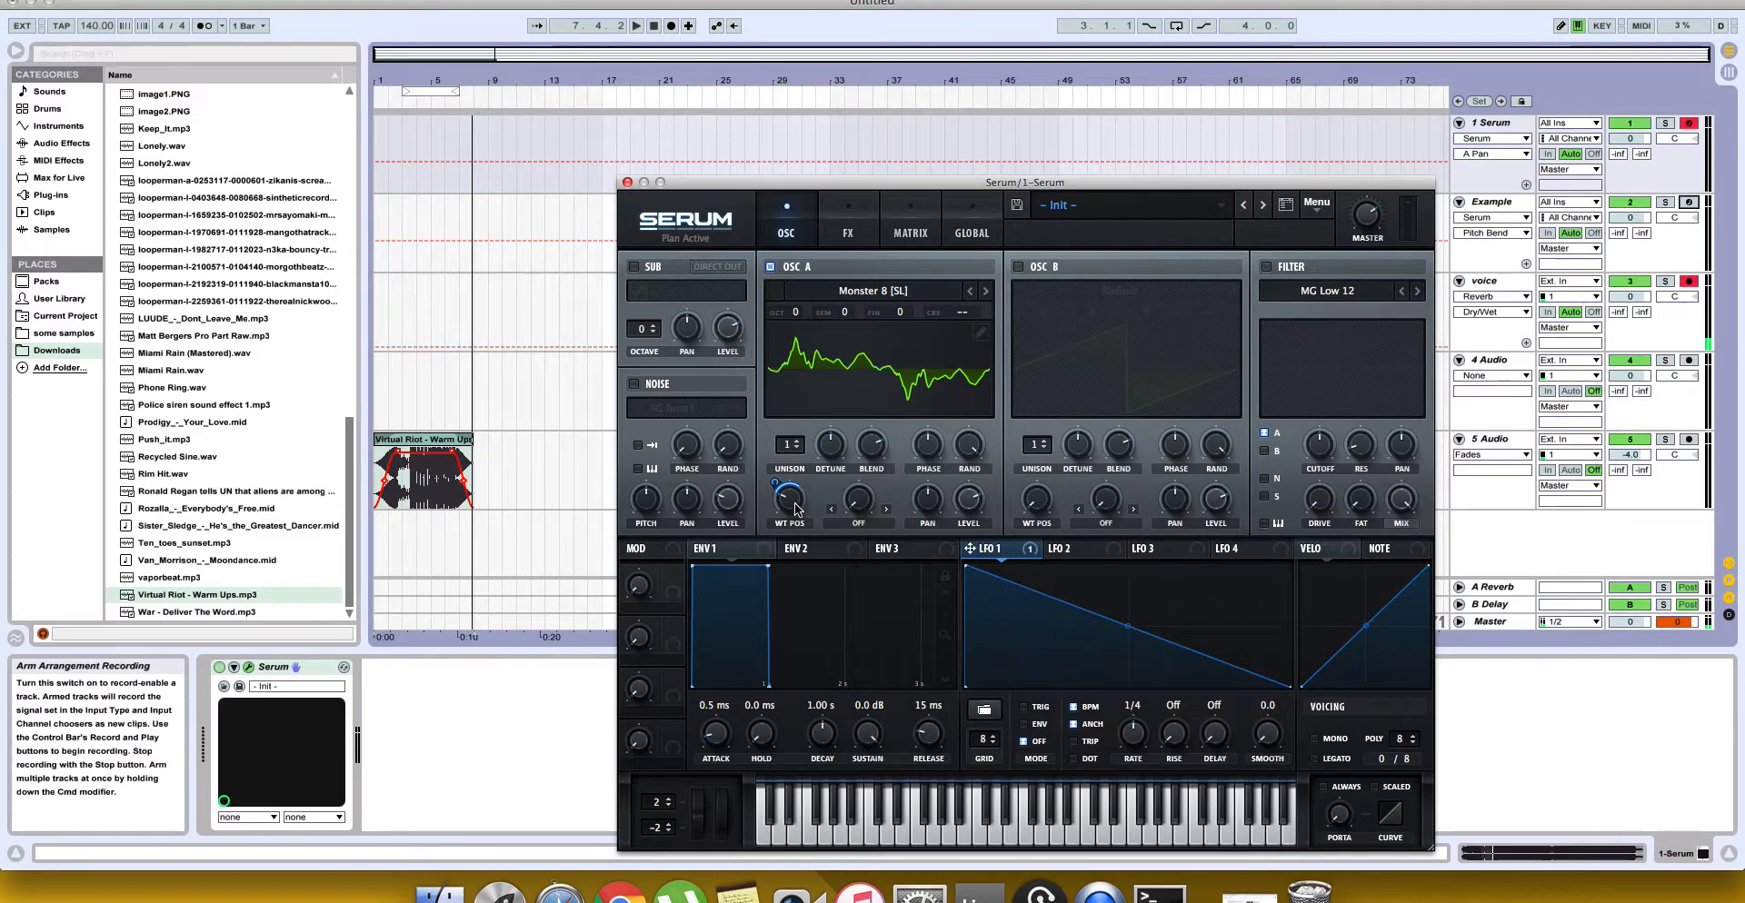
pyautogui.press('a')
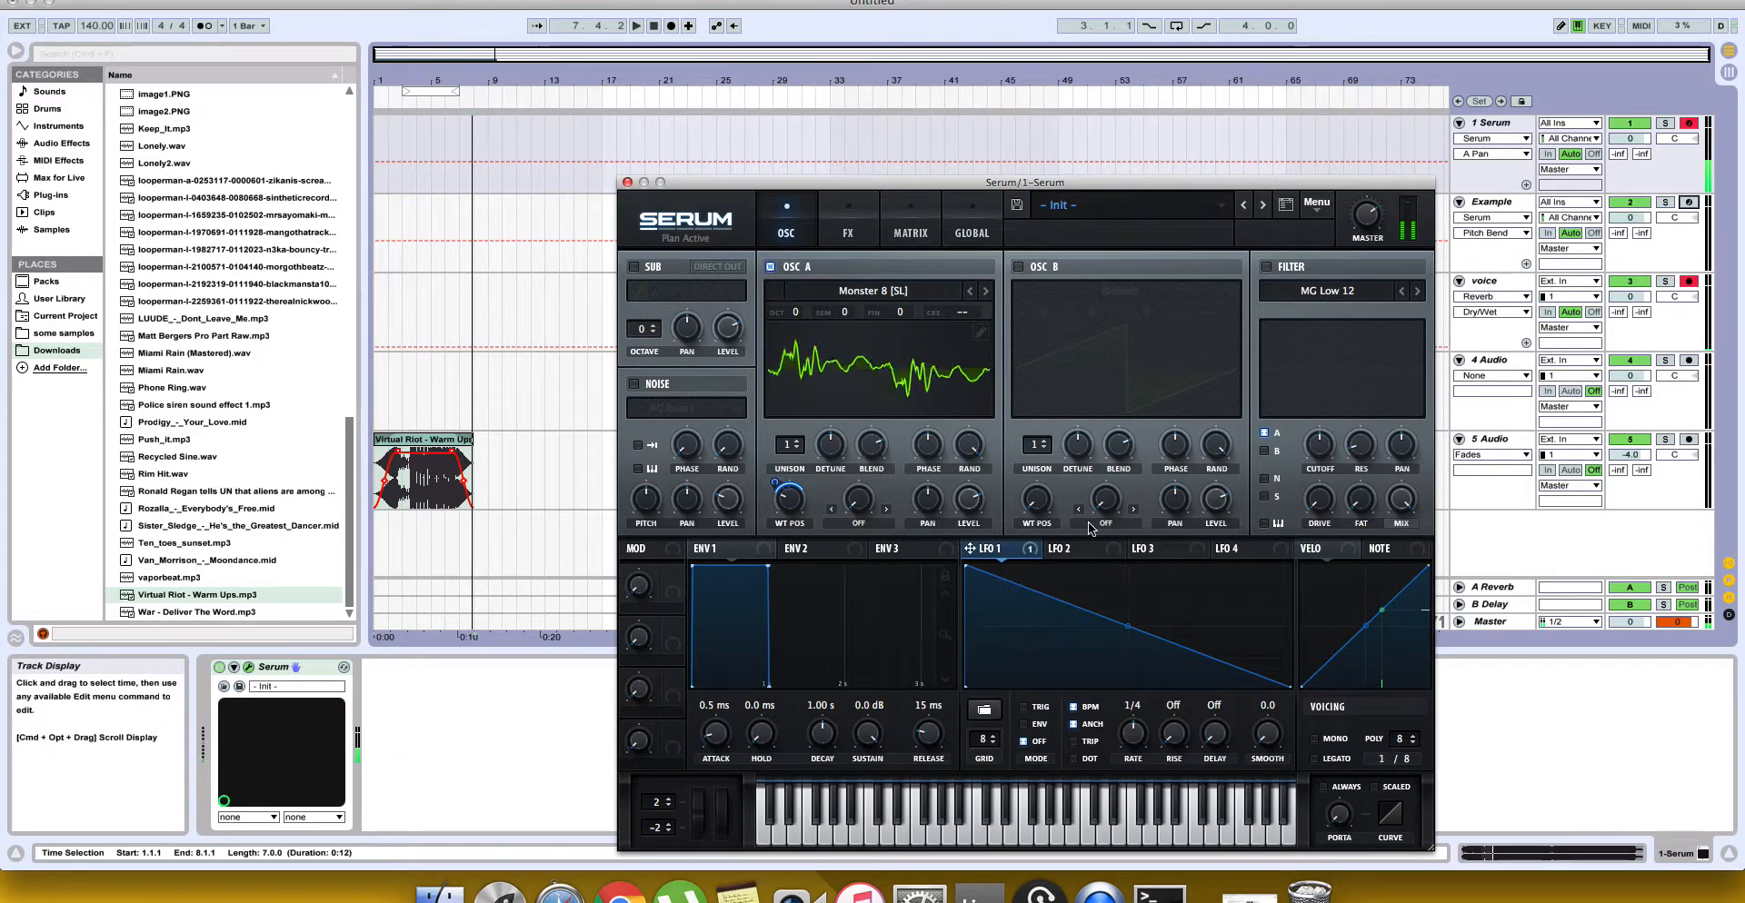
pyautogui.click(1033, 708)
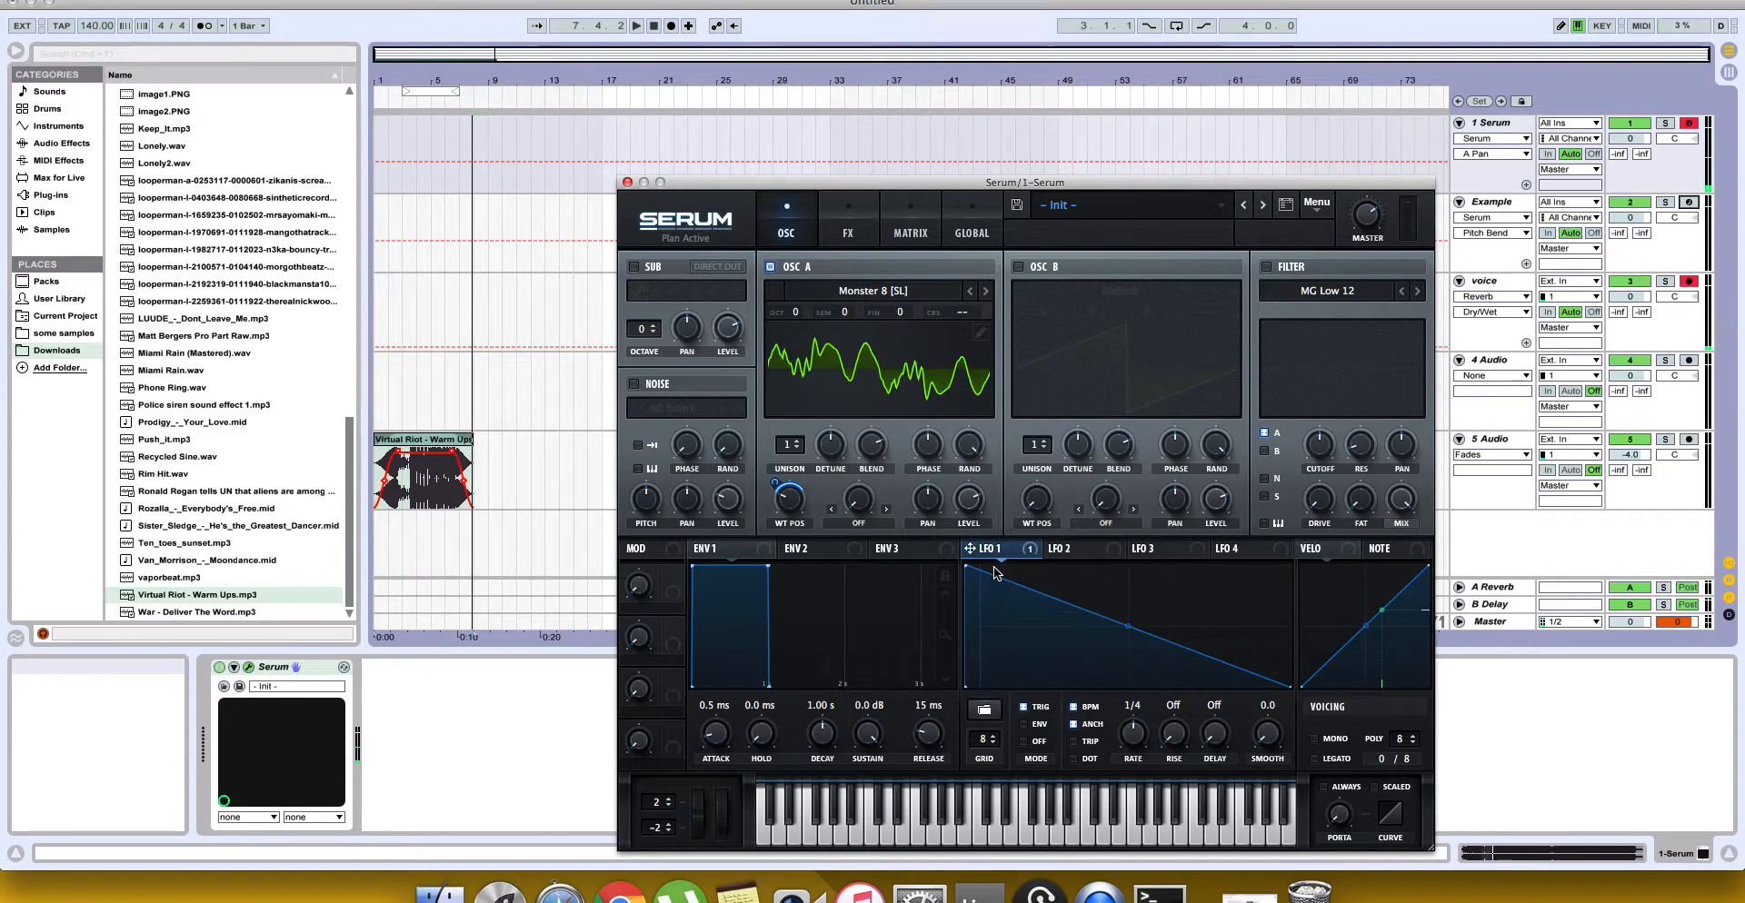
# Step: Assign LFO 1 to oscillator A's fine tuning and audition the modulated note
pyautogui.moveTo(970, 550); pyautogui.dragTo(897, 314)
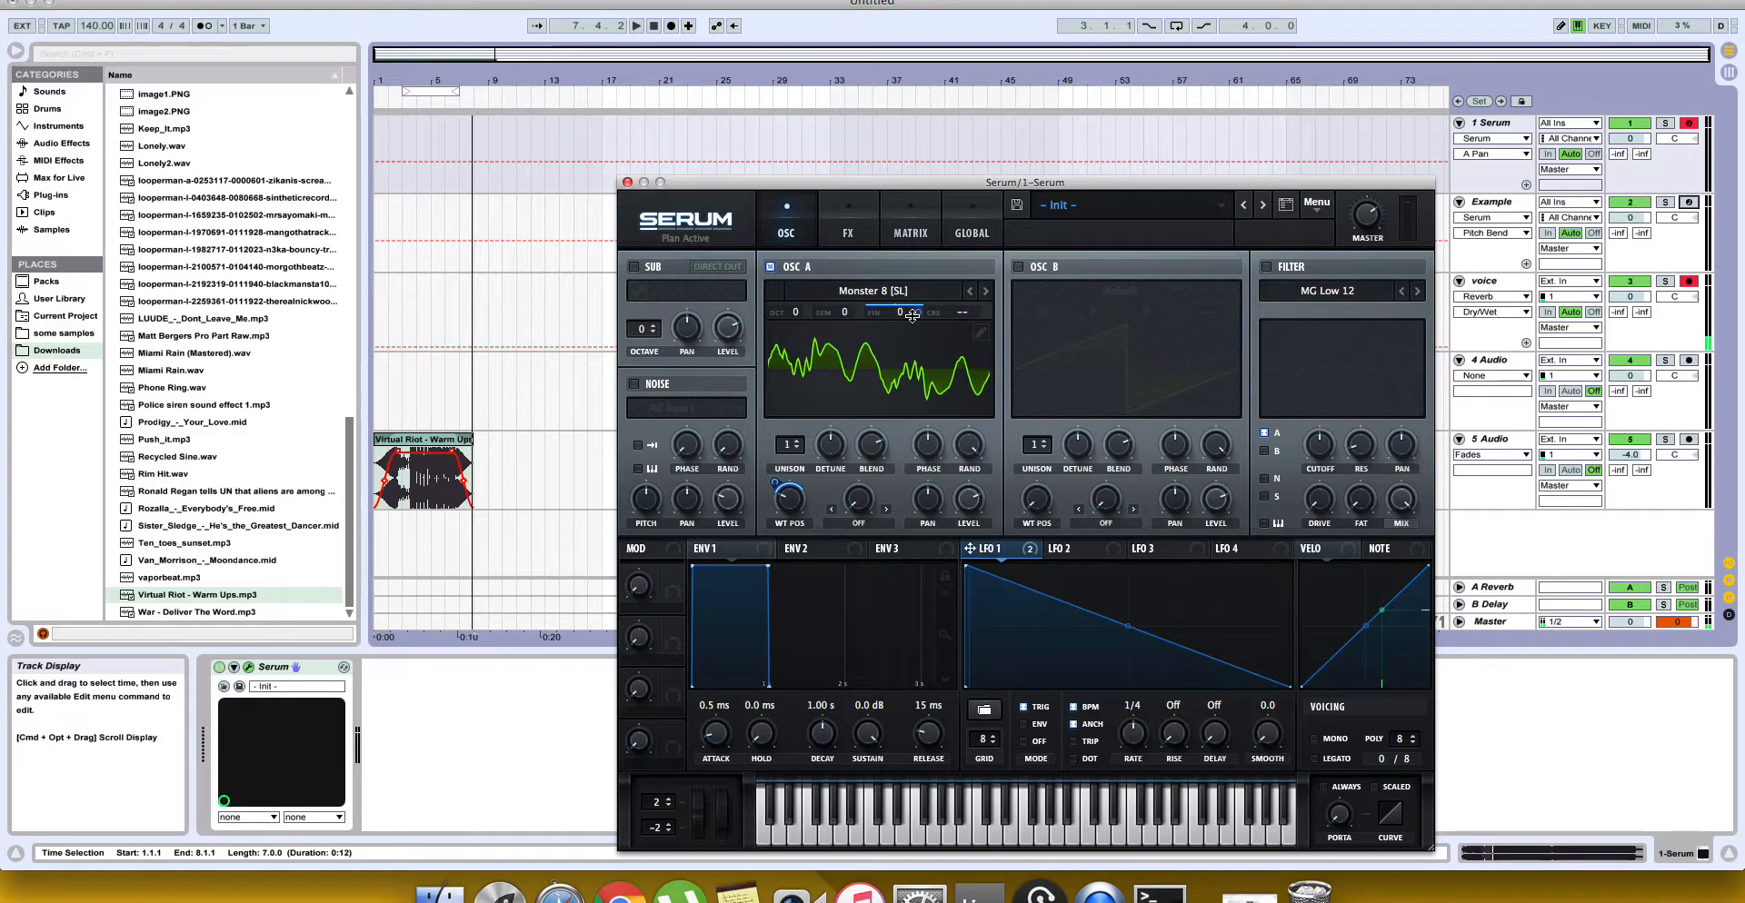
pyautogui.moveTo(912, 315)
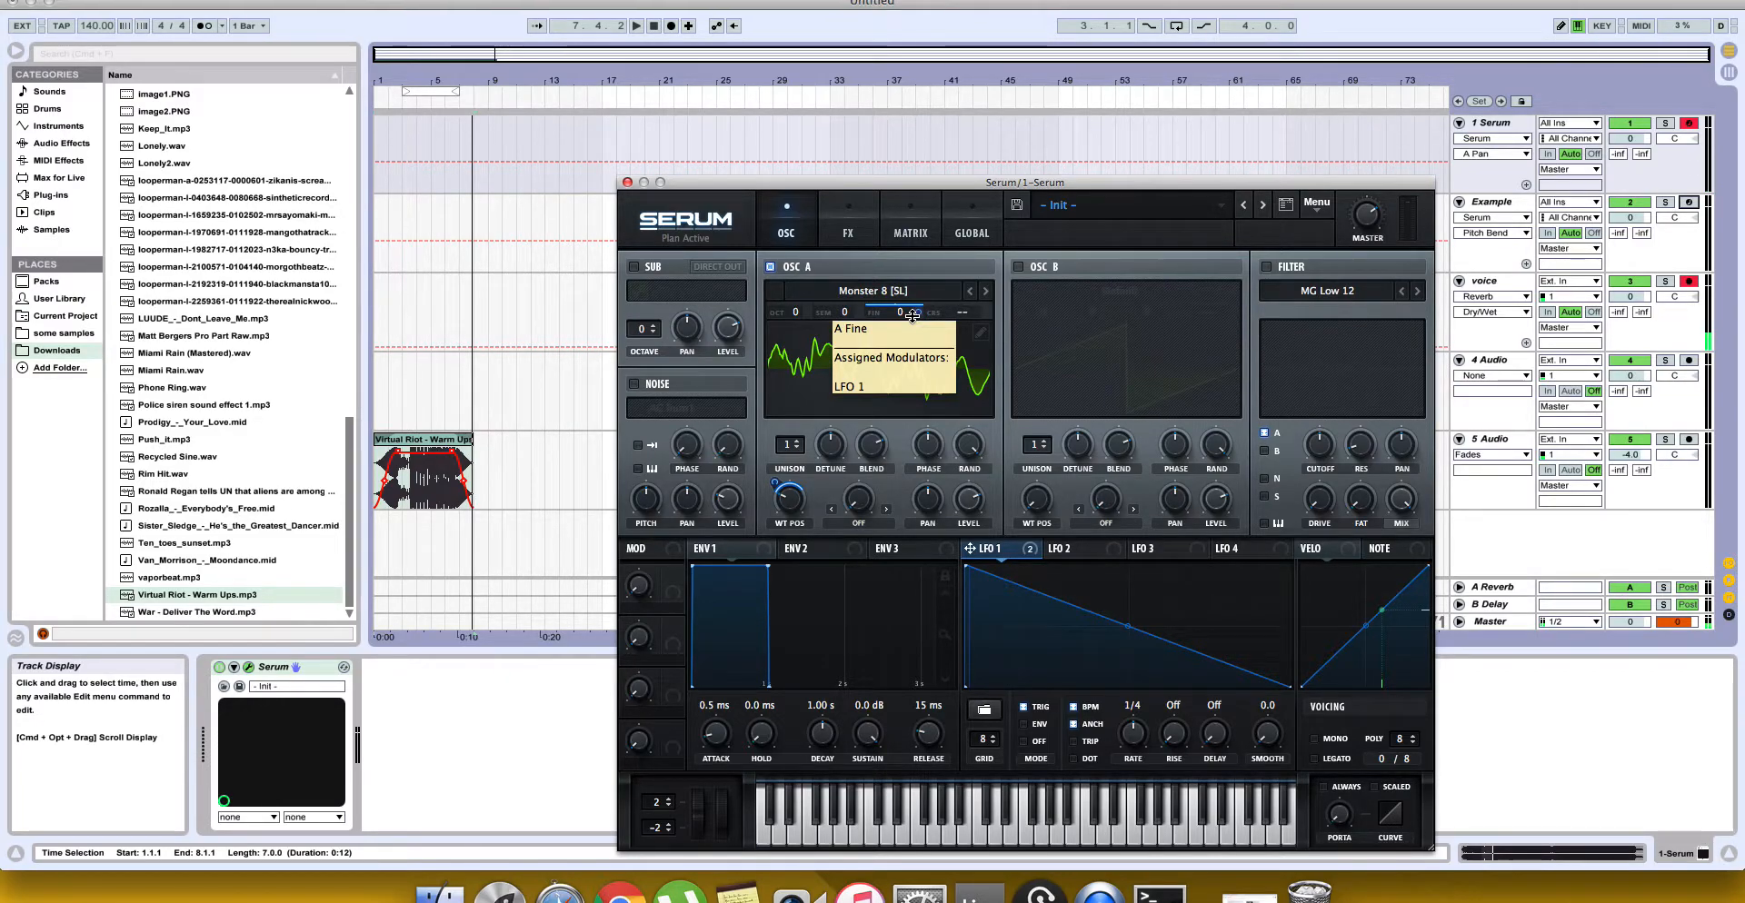
pyautogui.press('a')
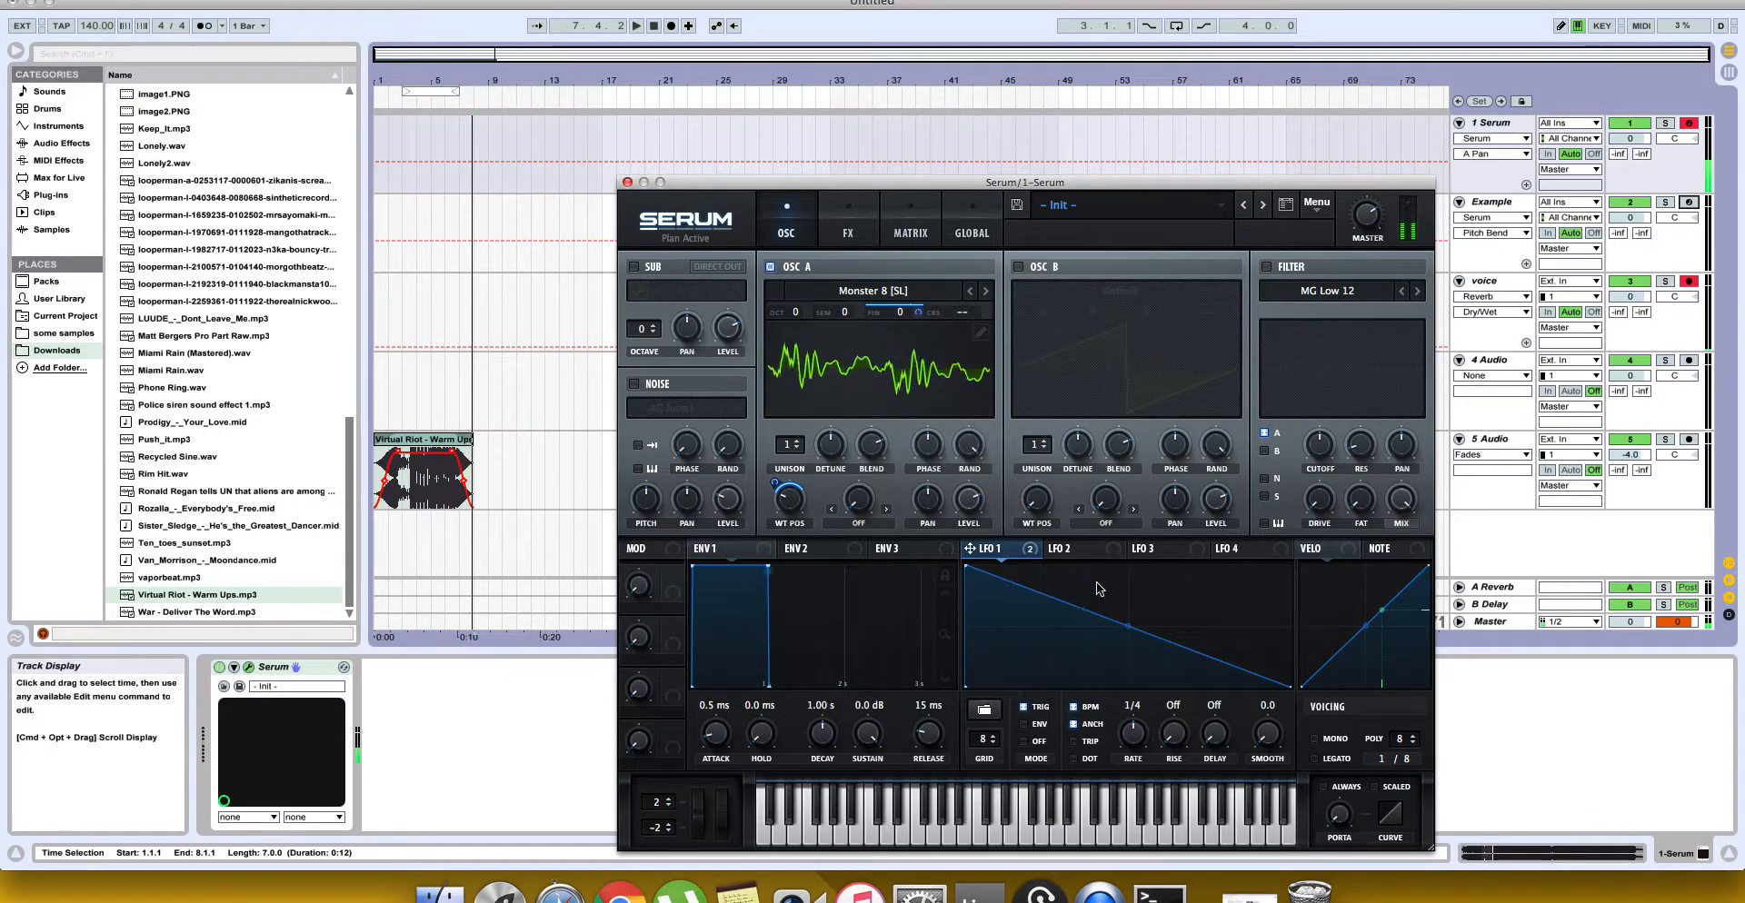
pyautogui.moveTo(770, 488)
pyautogui.press('a')
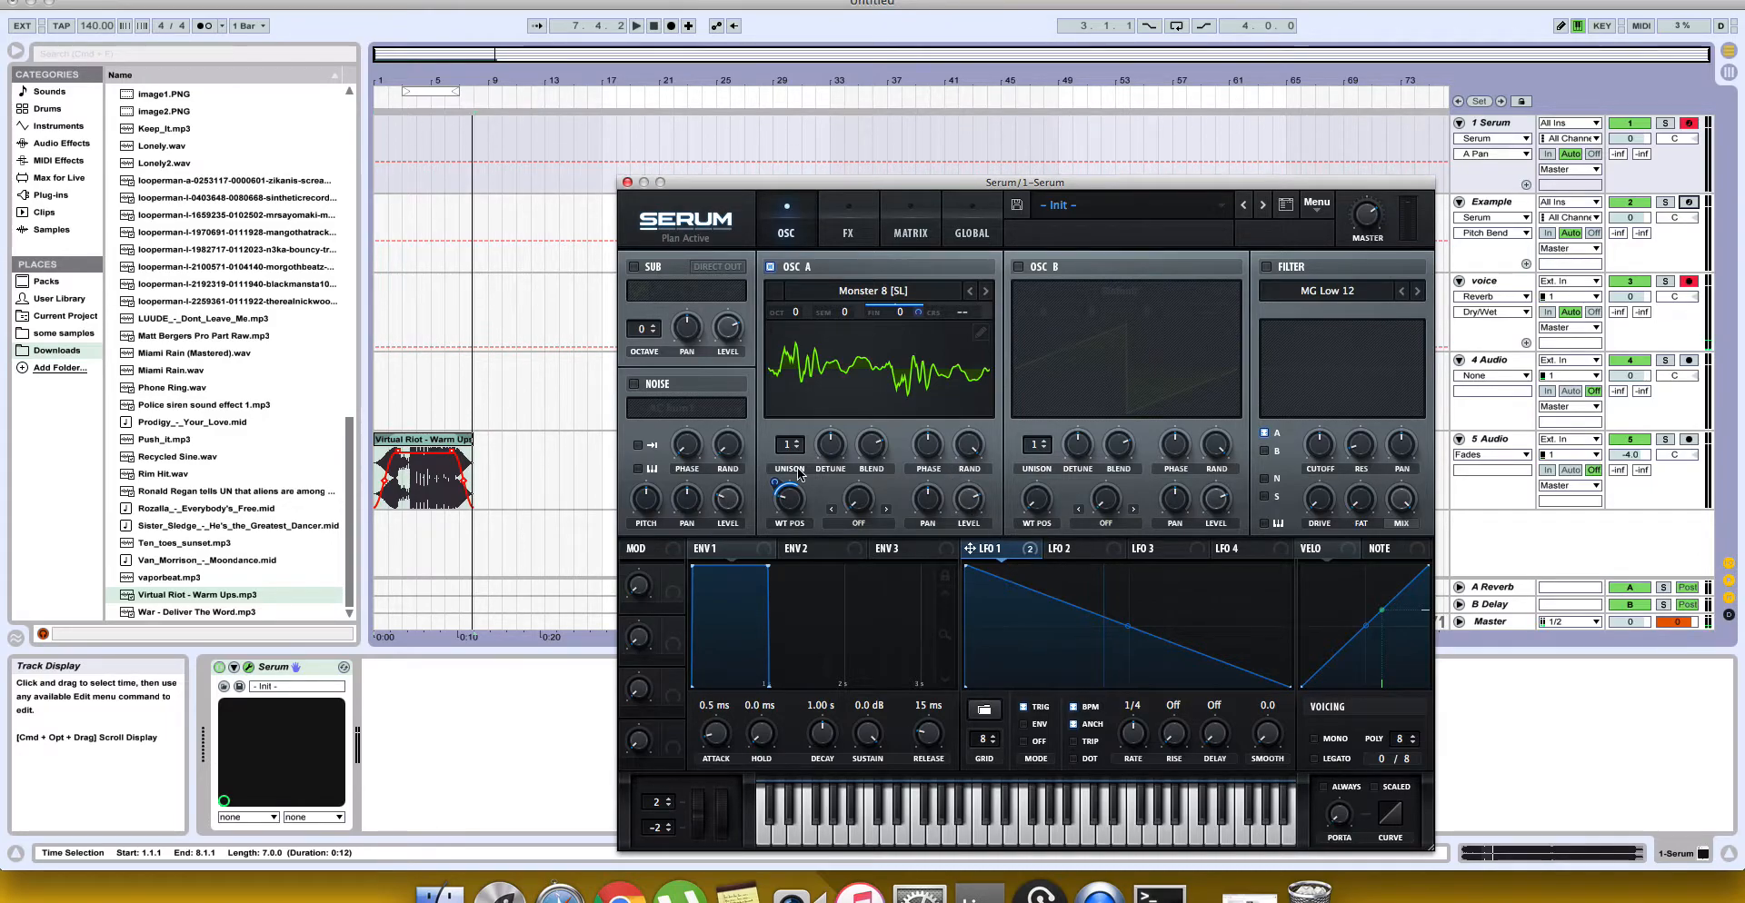
# Step: Check the Example patch's unison setting, then set oscillator A on 1 Serum to 8 unison voices and adjust the detune
pyautogui.click(1506, 204)
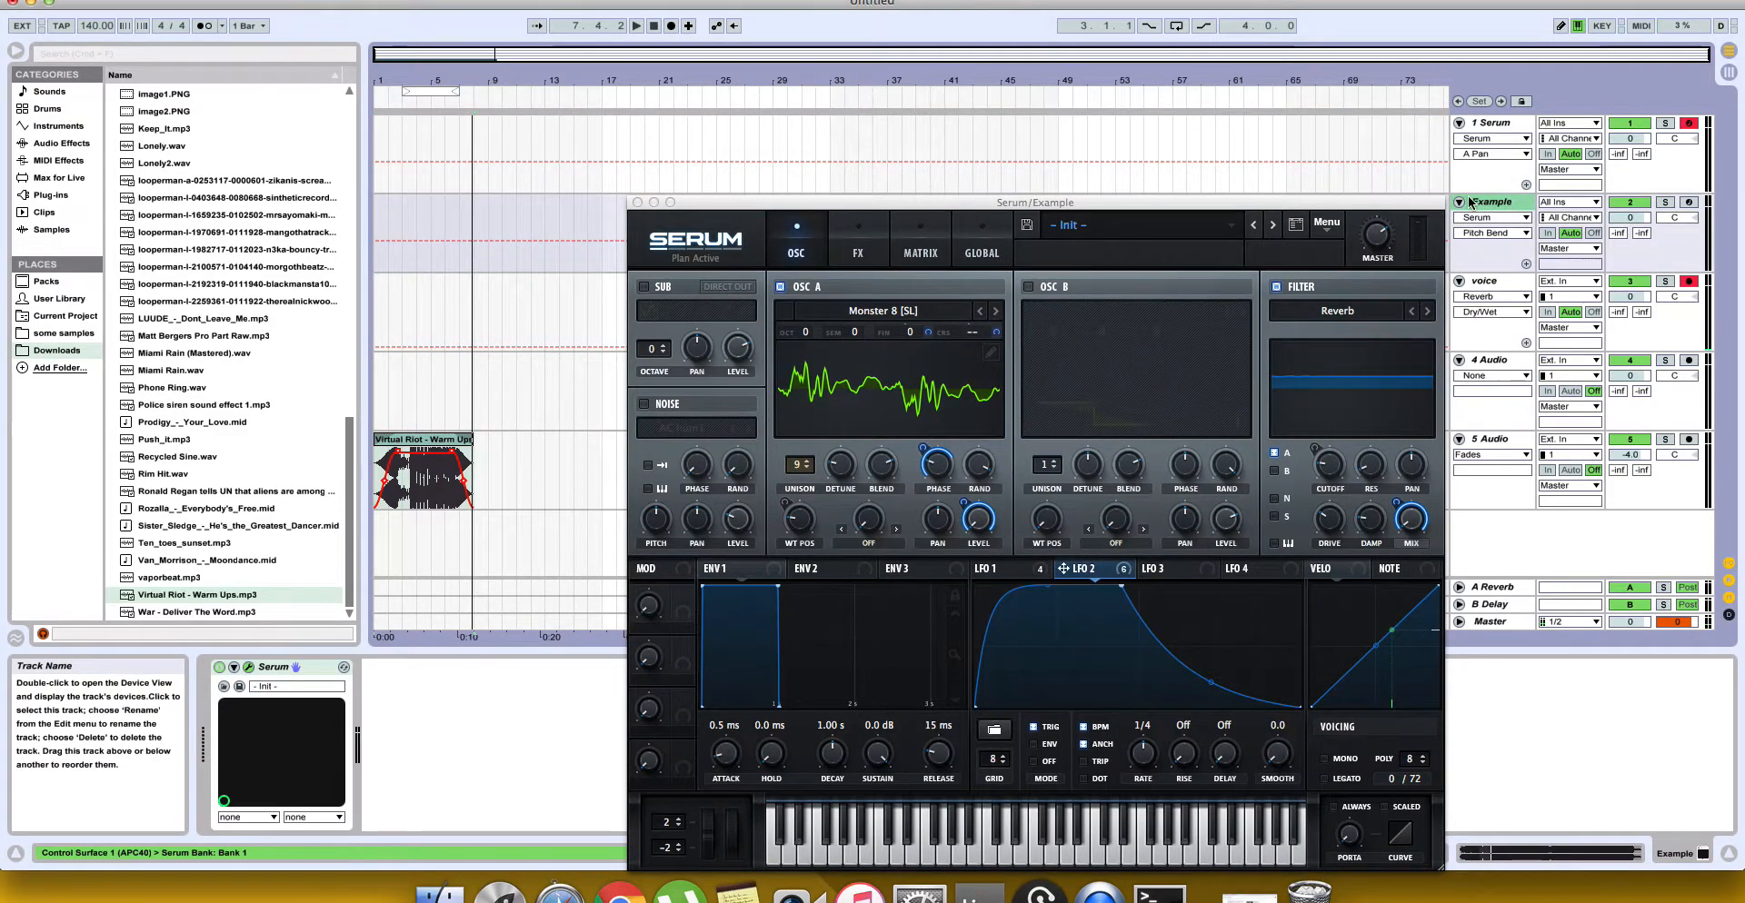
pyautogui.click(1495, 128)
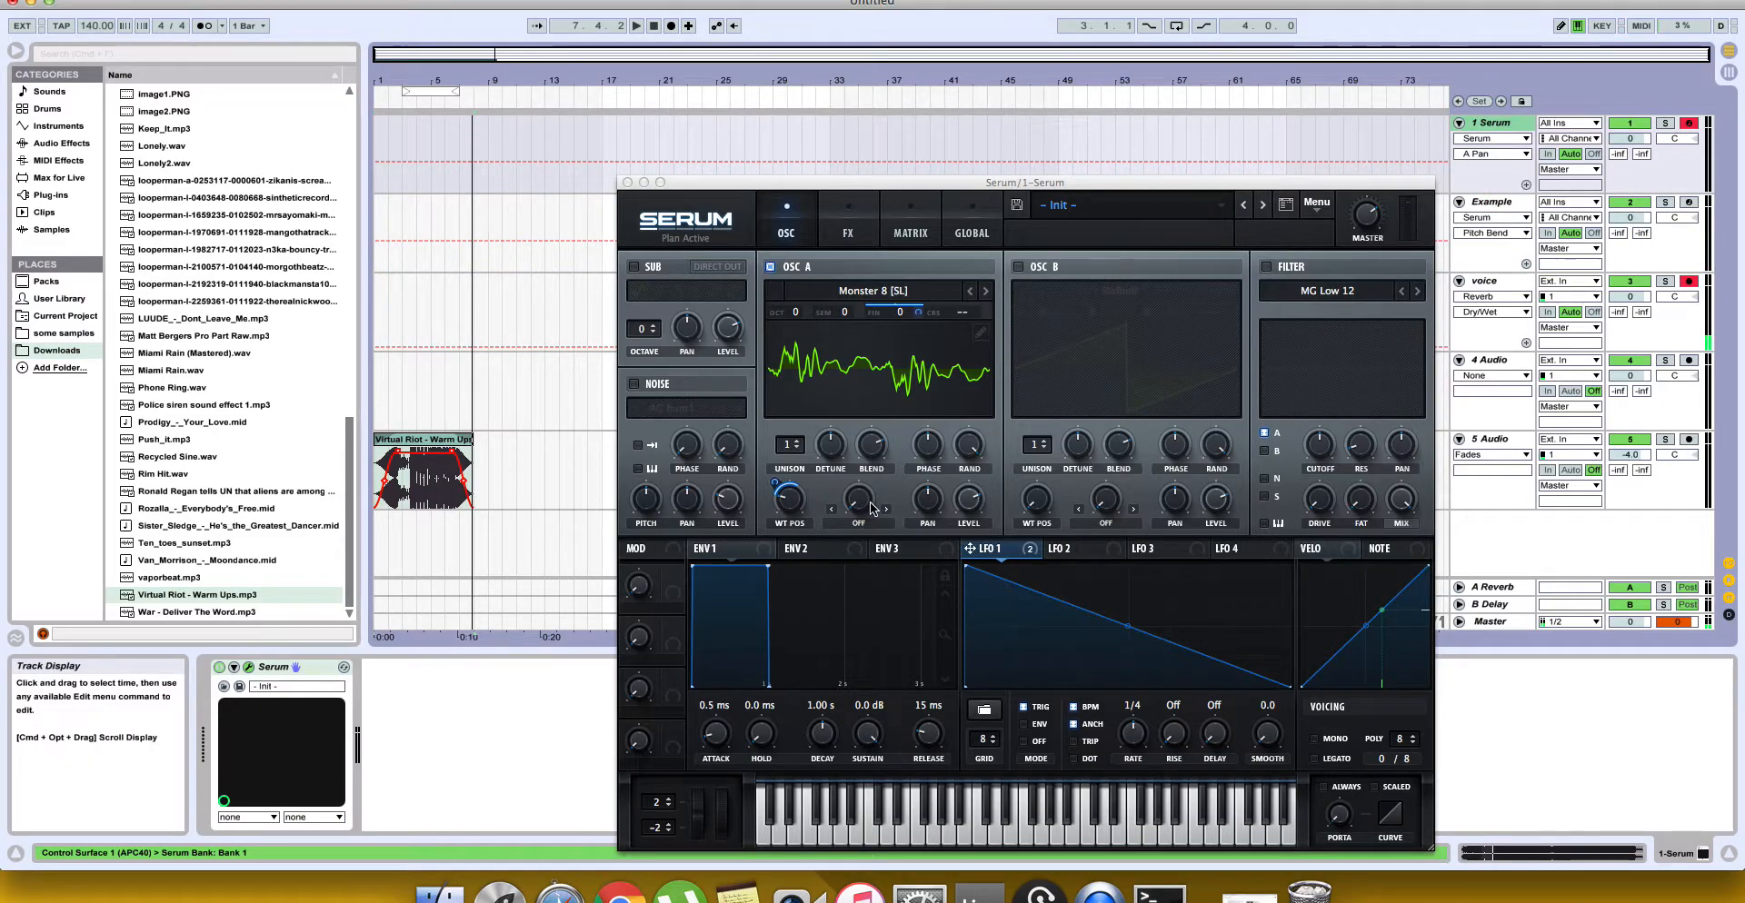
pyautogui.moveTo(787, 446); pyautogui.dragTo(804, 377)
pyautogui.moveTo(836, 454)
pyautogui.mouseDown()
pyautogui.moveTo(836, 477)
pyautogui.moveTo(793, 442)
pyautogui.moveTo(819, 449)
pyautogui.mouseUp()
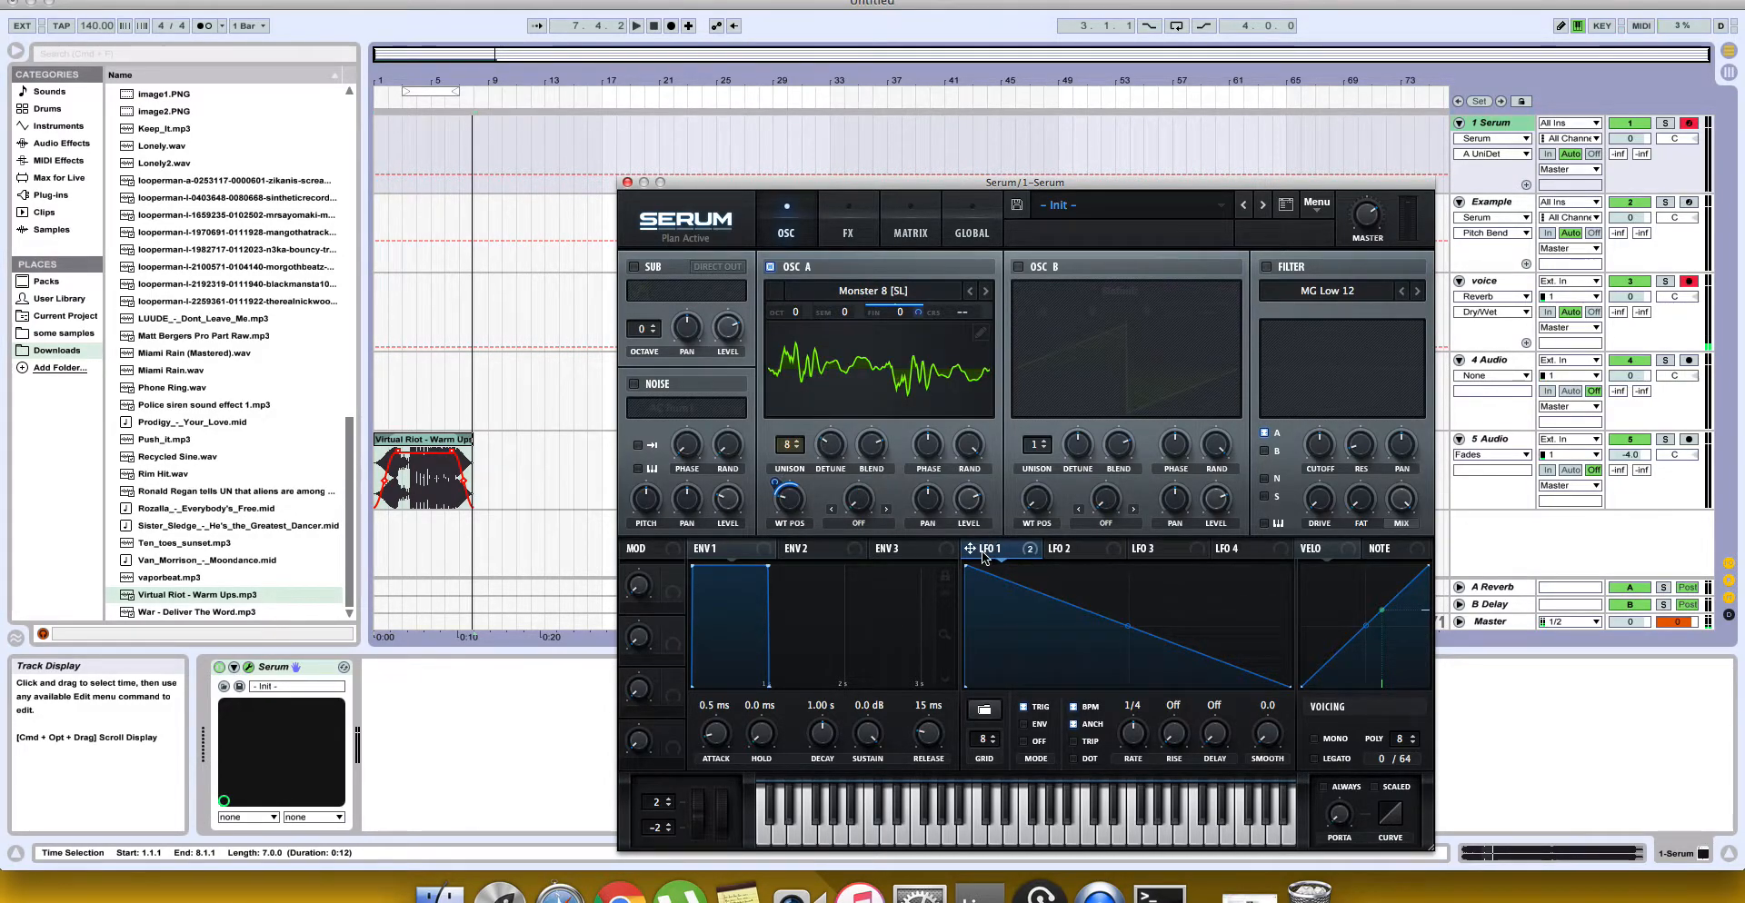
# Step: Assign LFO 1 to oscillator A's phase, turn the random phase down, and audition the note
pyautogui.moveTo(941, 475)
pyautogui.mouseDown()
pyautogui.moveTo(927, 445)
pyautogui.moveTo(978, 462)
pyautogui.moveTo(944, 650)
pyautogui.moveTo(971, 420)
pyautogui.mouseUp()
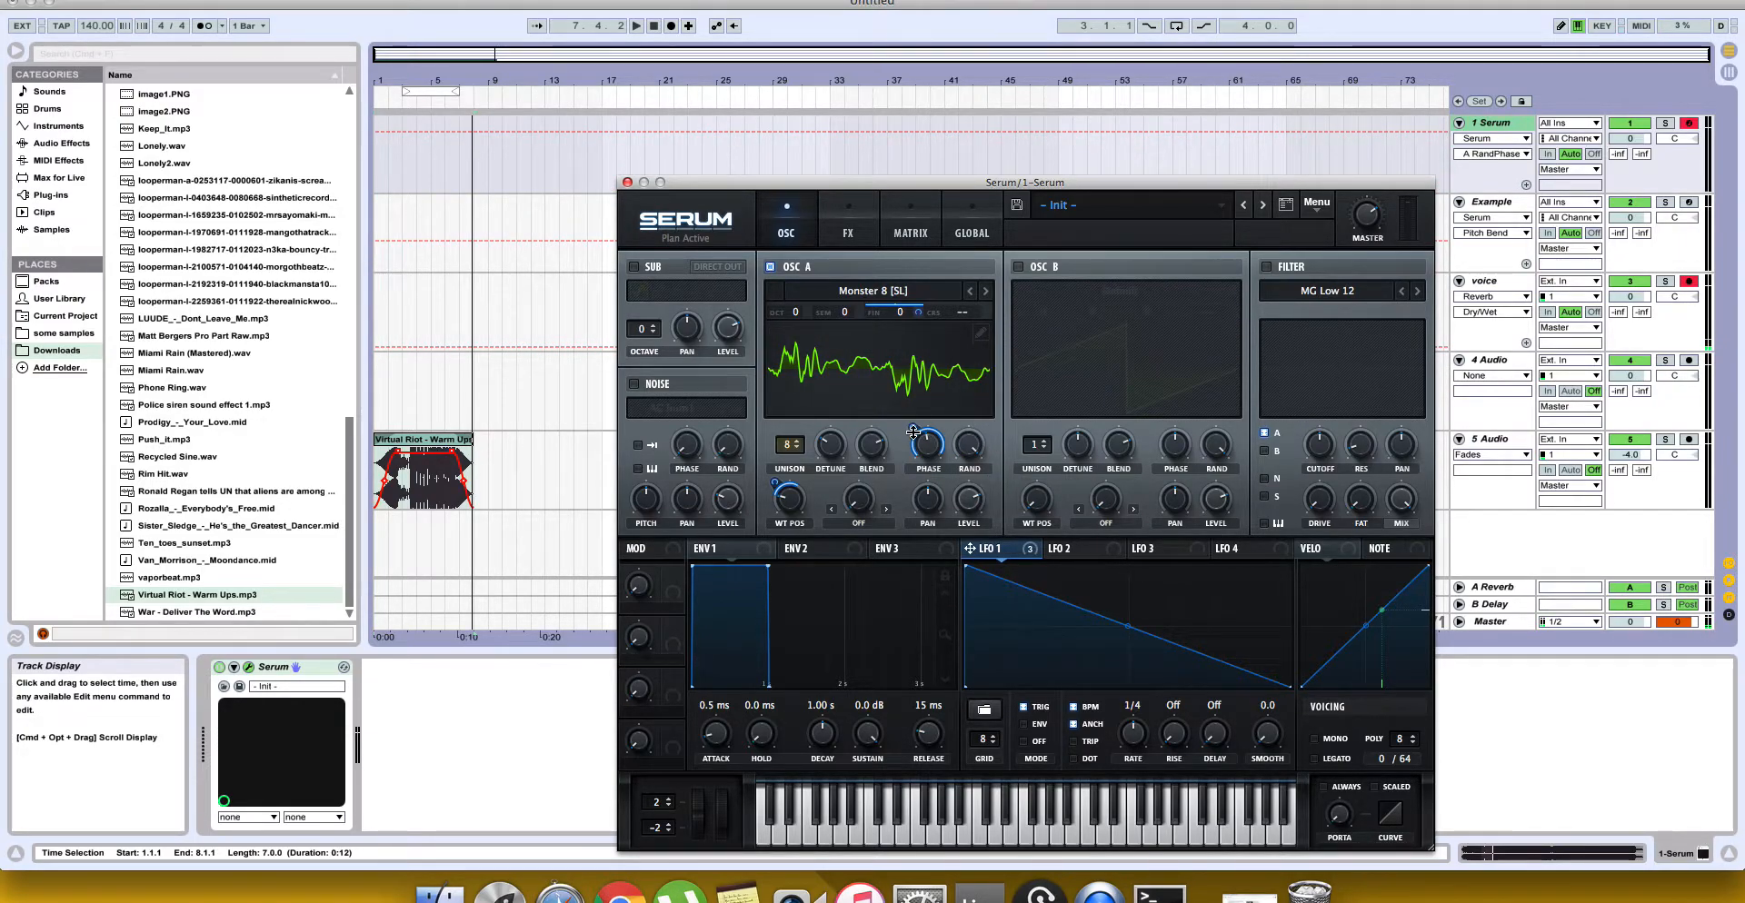
pyautogui.press('a')
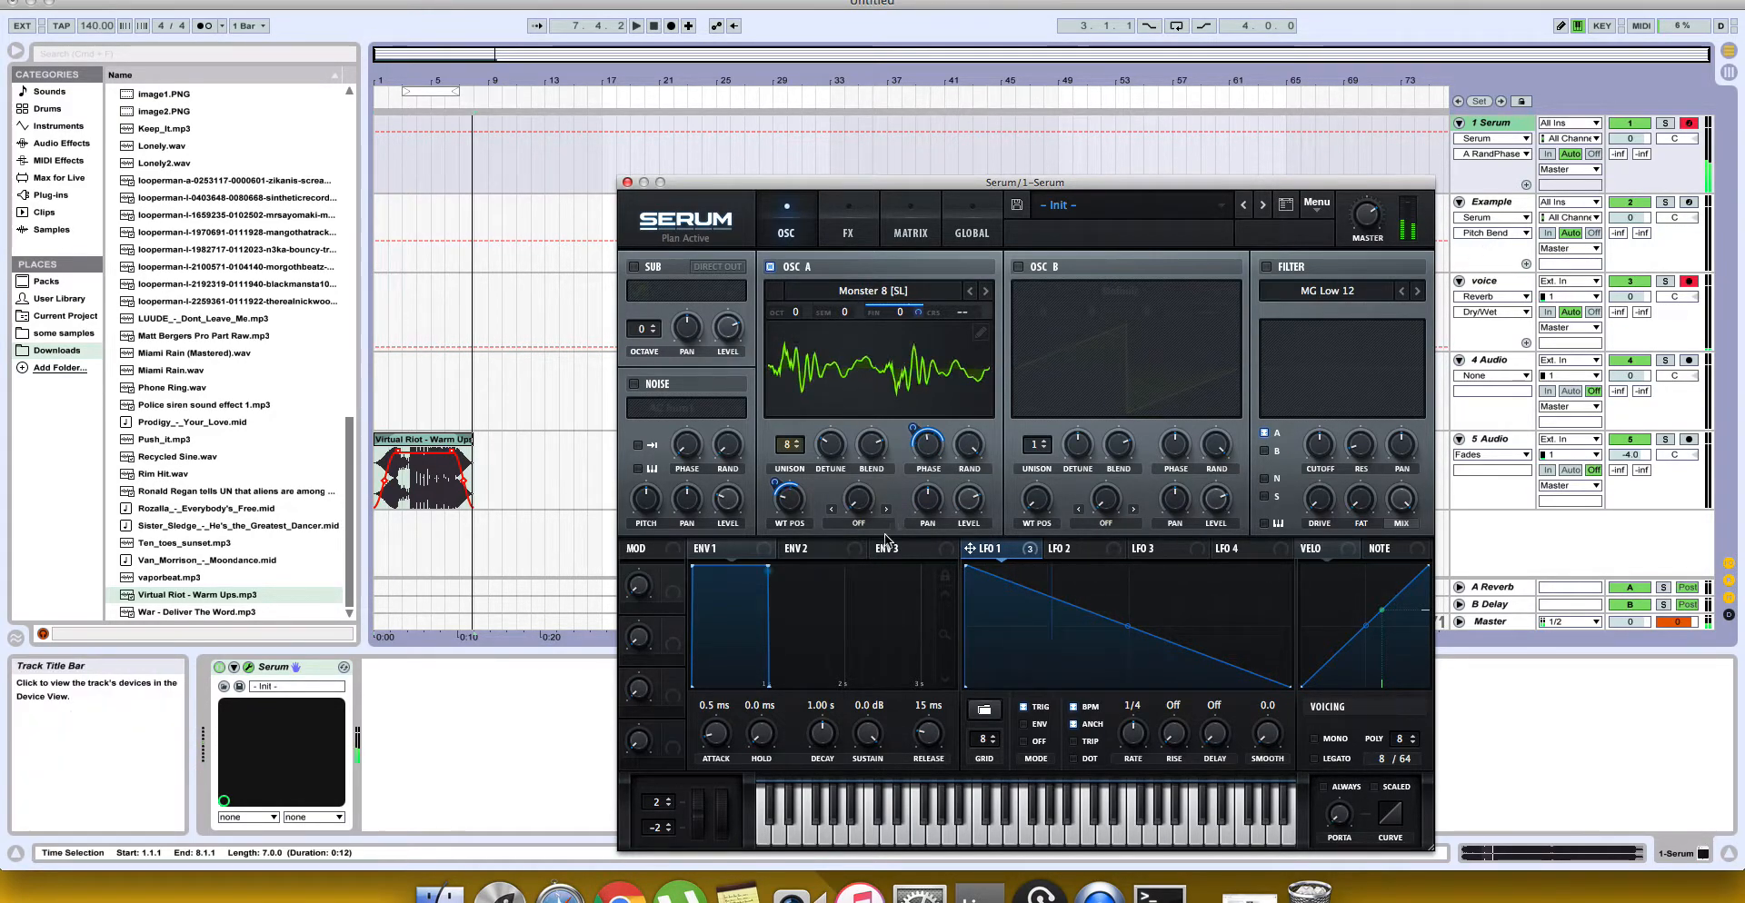
pyautogui.press('a')
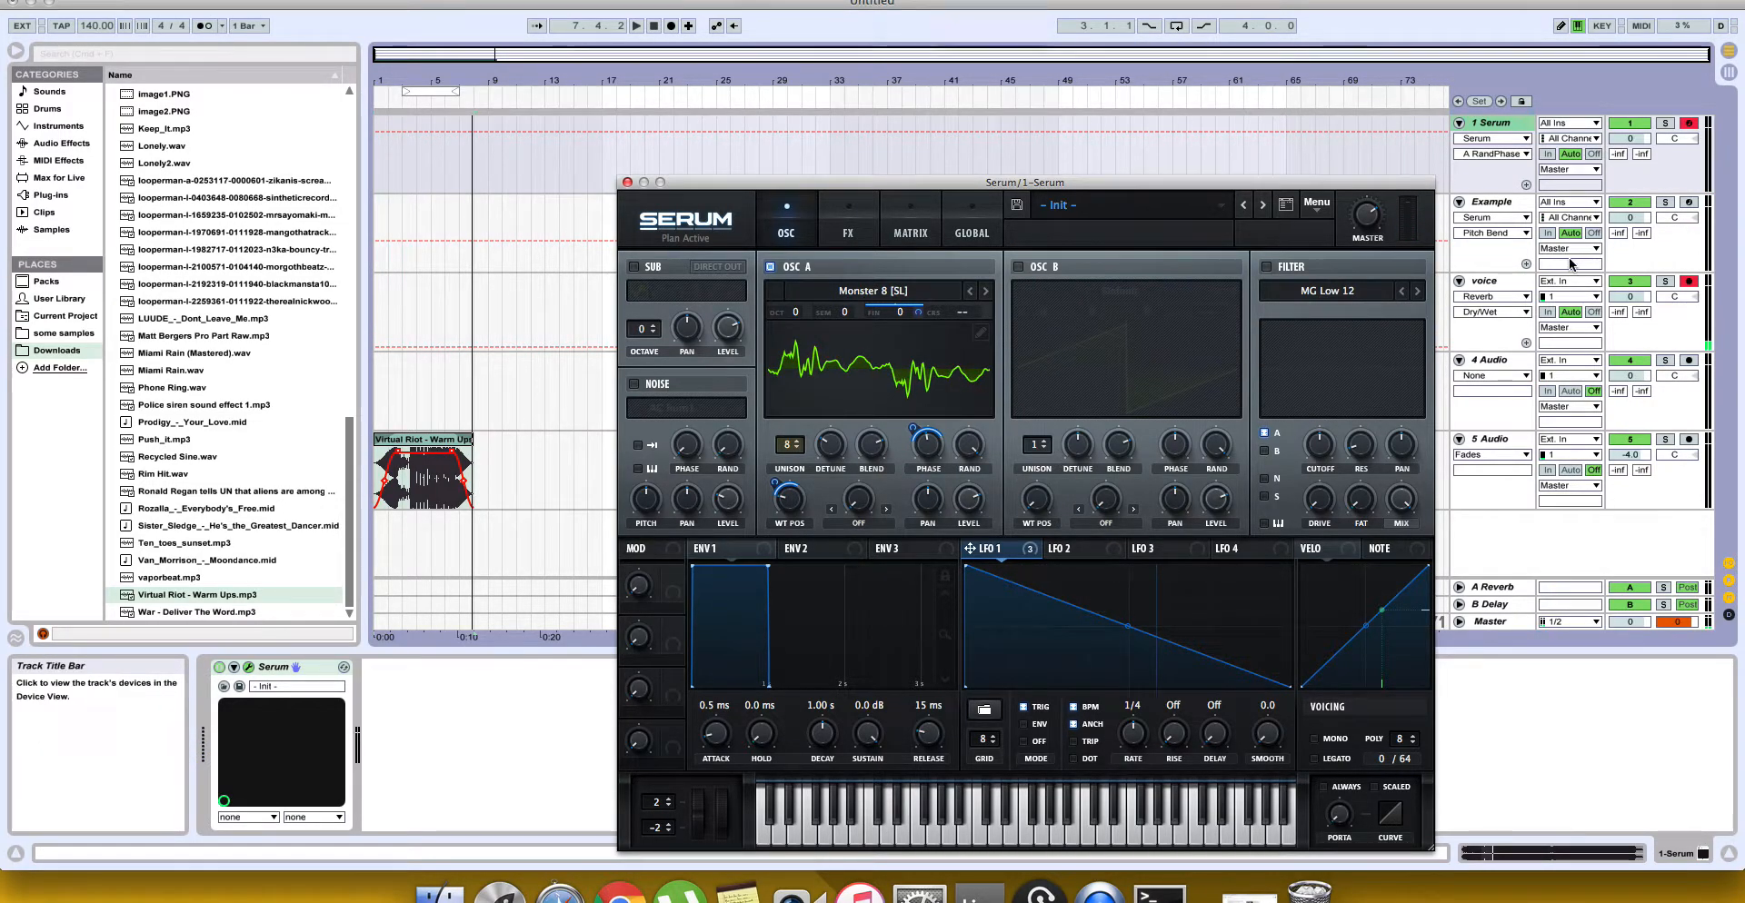
pyautogui.press('a')
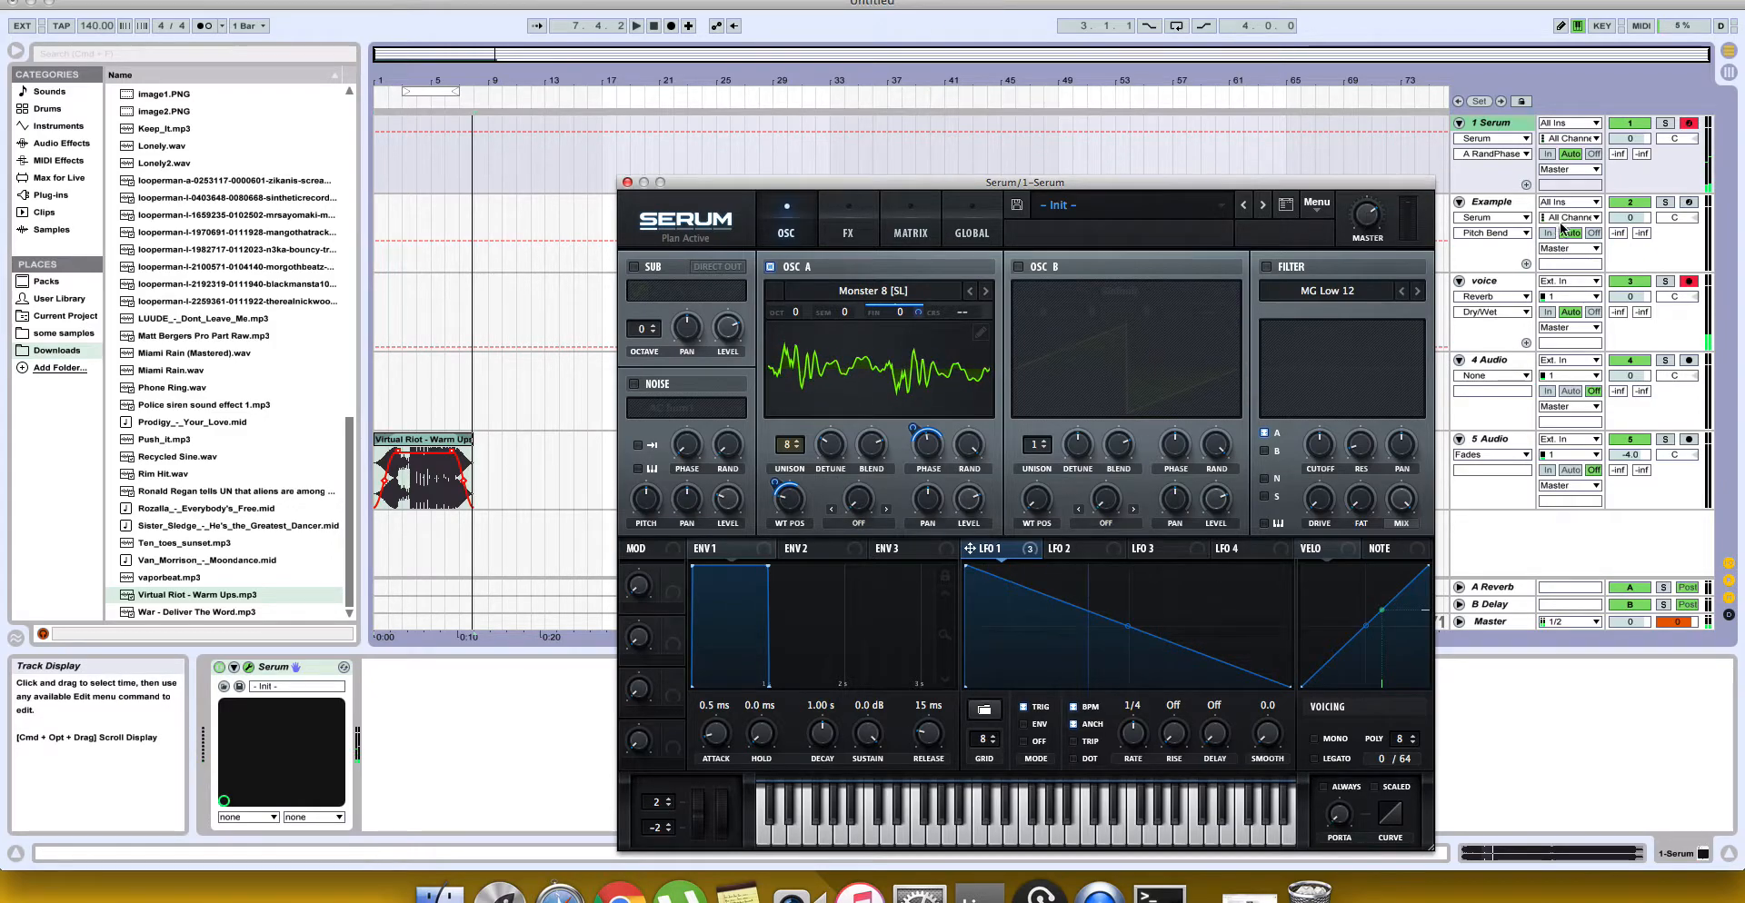
# Step: Assign LFO 2 to oscillator A's level and shape it as a fast rise to a plateau with a curved decay, in Trig mode
pyautogui.click(1064, 549)
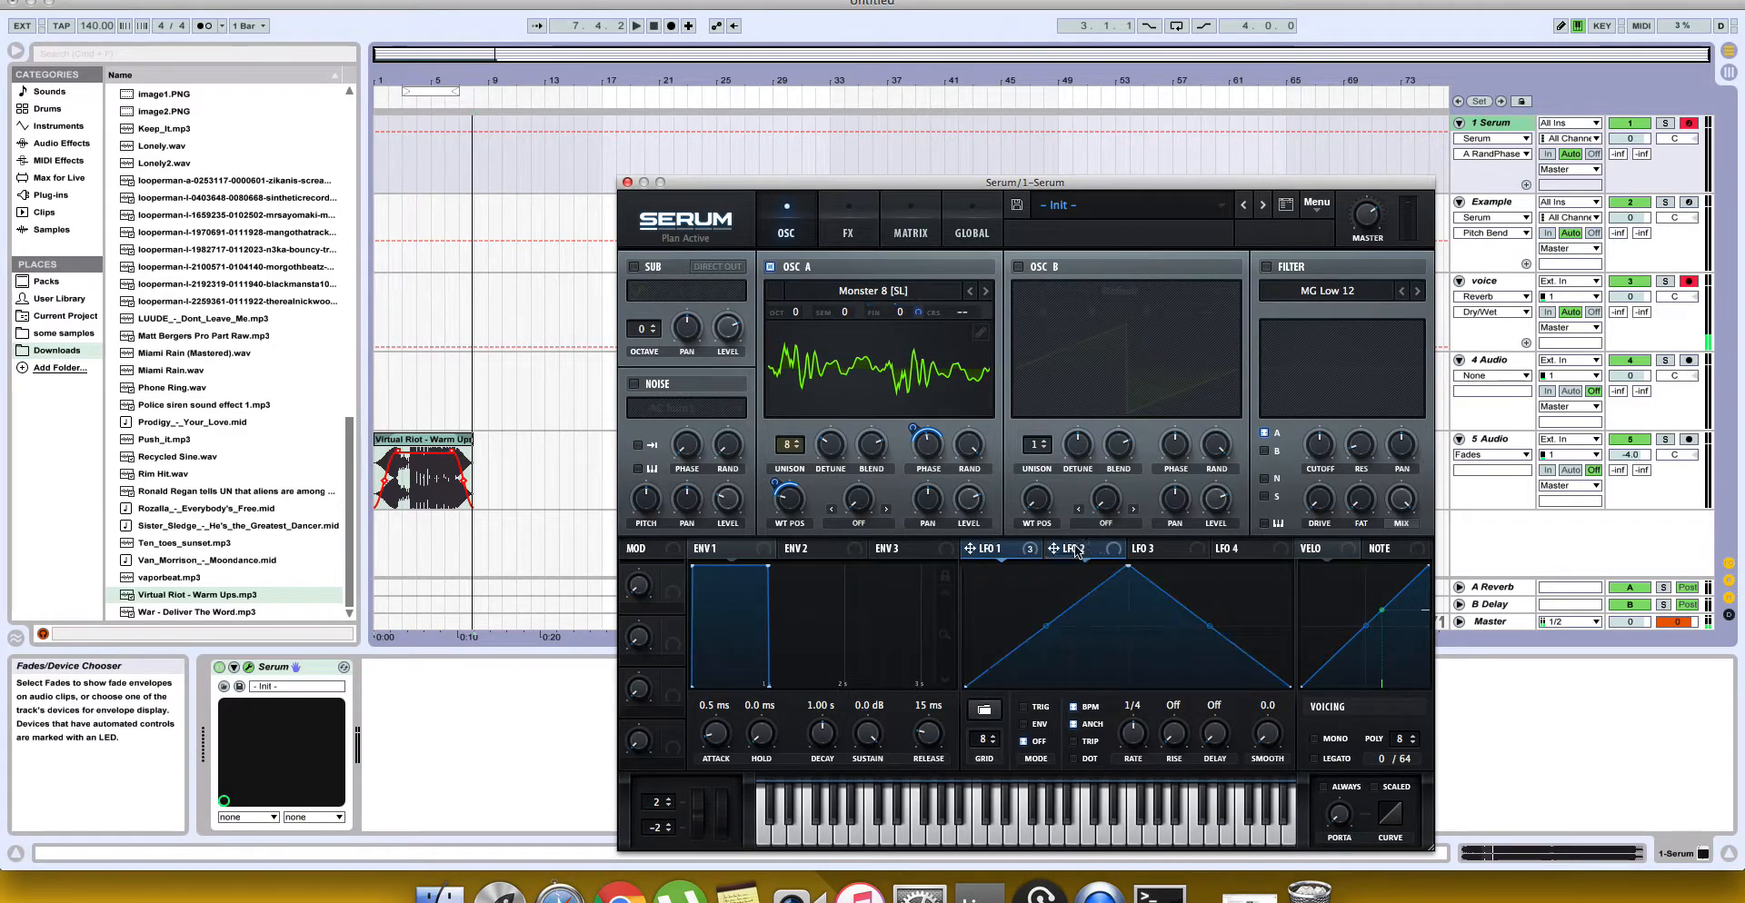
pyautogui.moveTo(1052, 549); pyautogui.dragTo(969, 499)
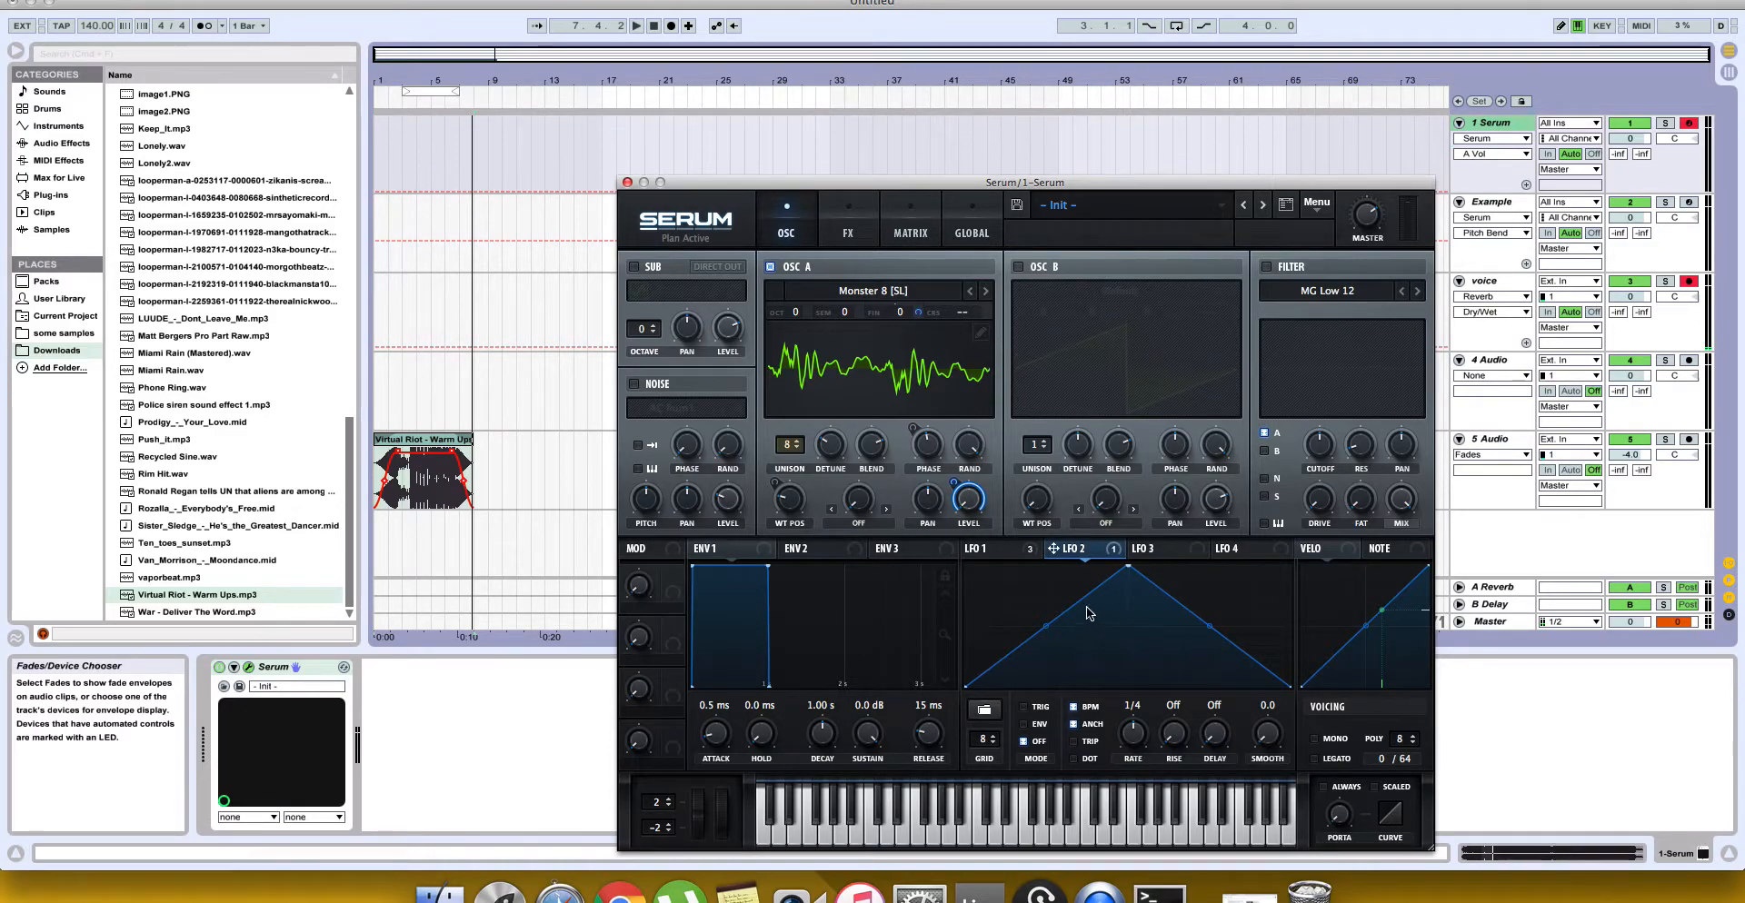
pyautogui.moveTo(1042, 625); pyautogui.dragTo(1102, 565)
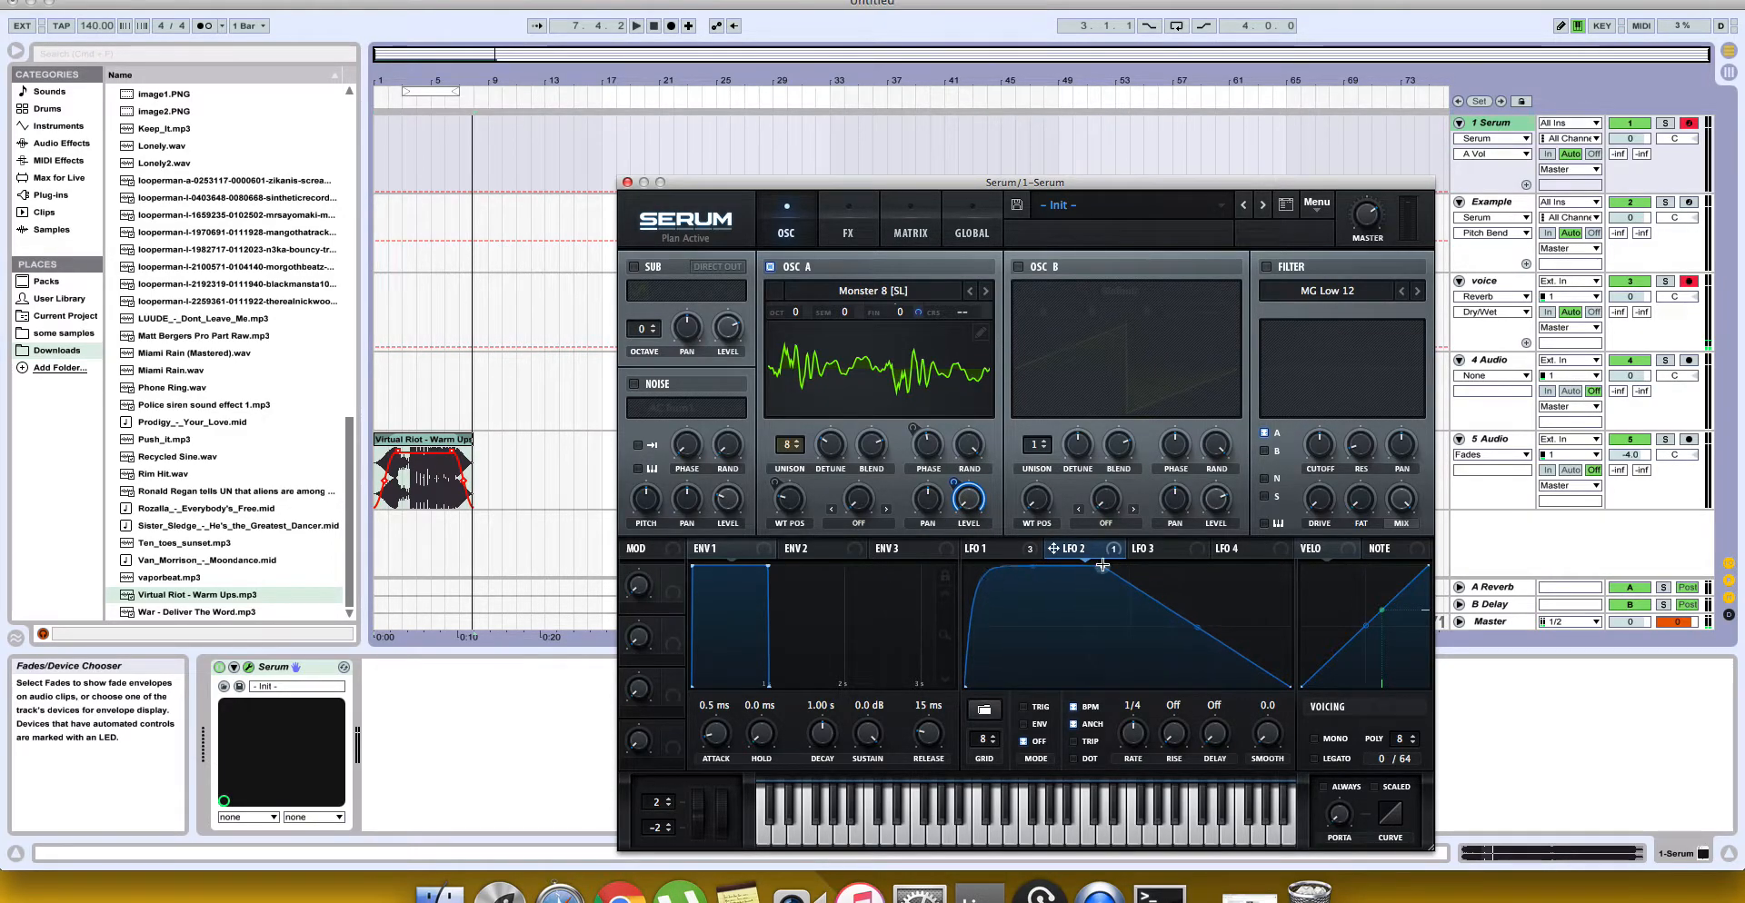
pyautogui.moveTo(1161, 624); pyautogui.dragTo(1171, 668)
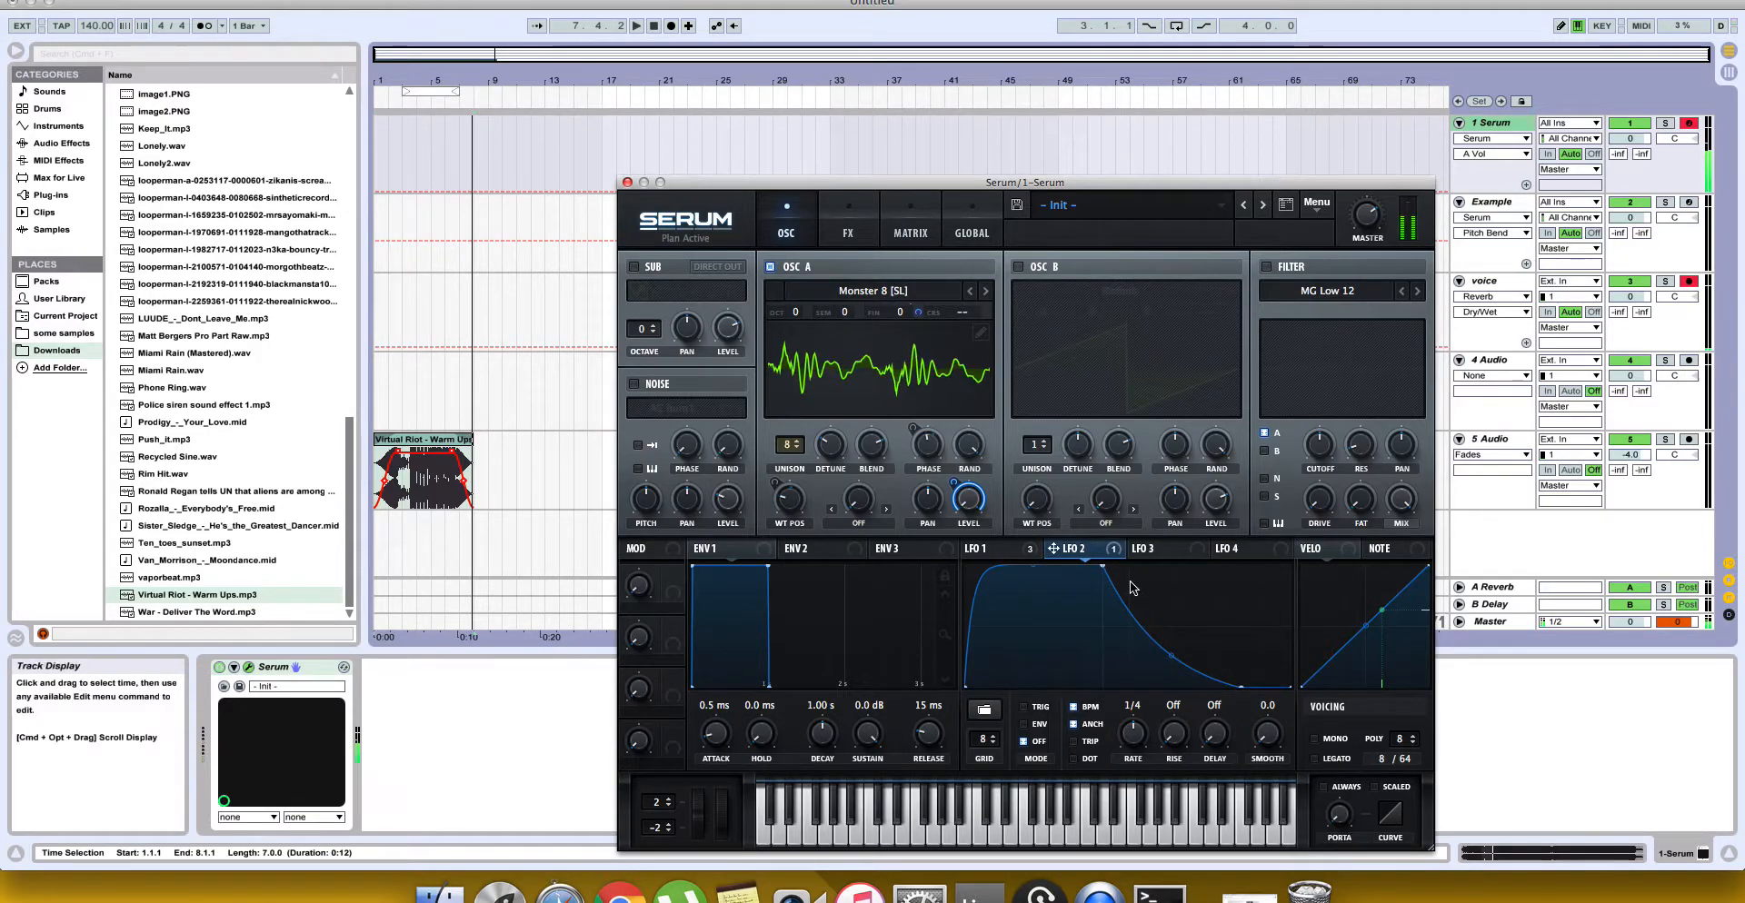
pyautogui.click(1025, 707)
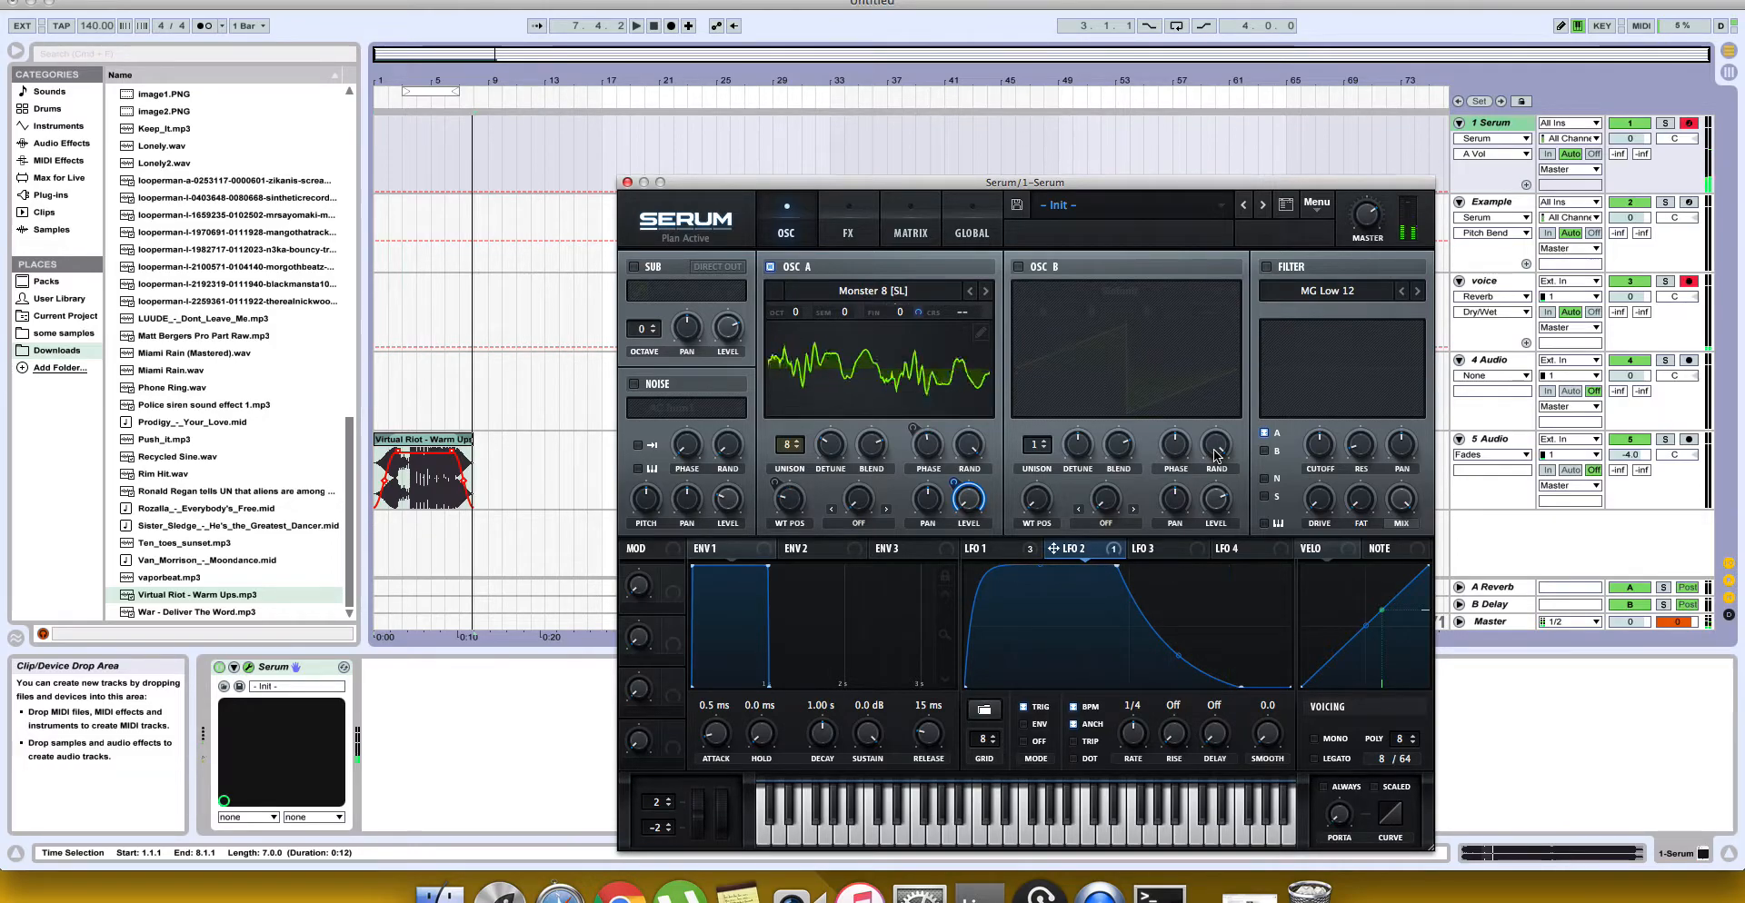
# Step: Open the Example track's Serum patch for comparison
pyautogui.click(1484, 281)
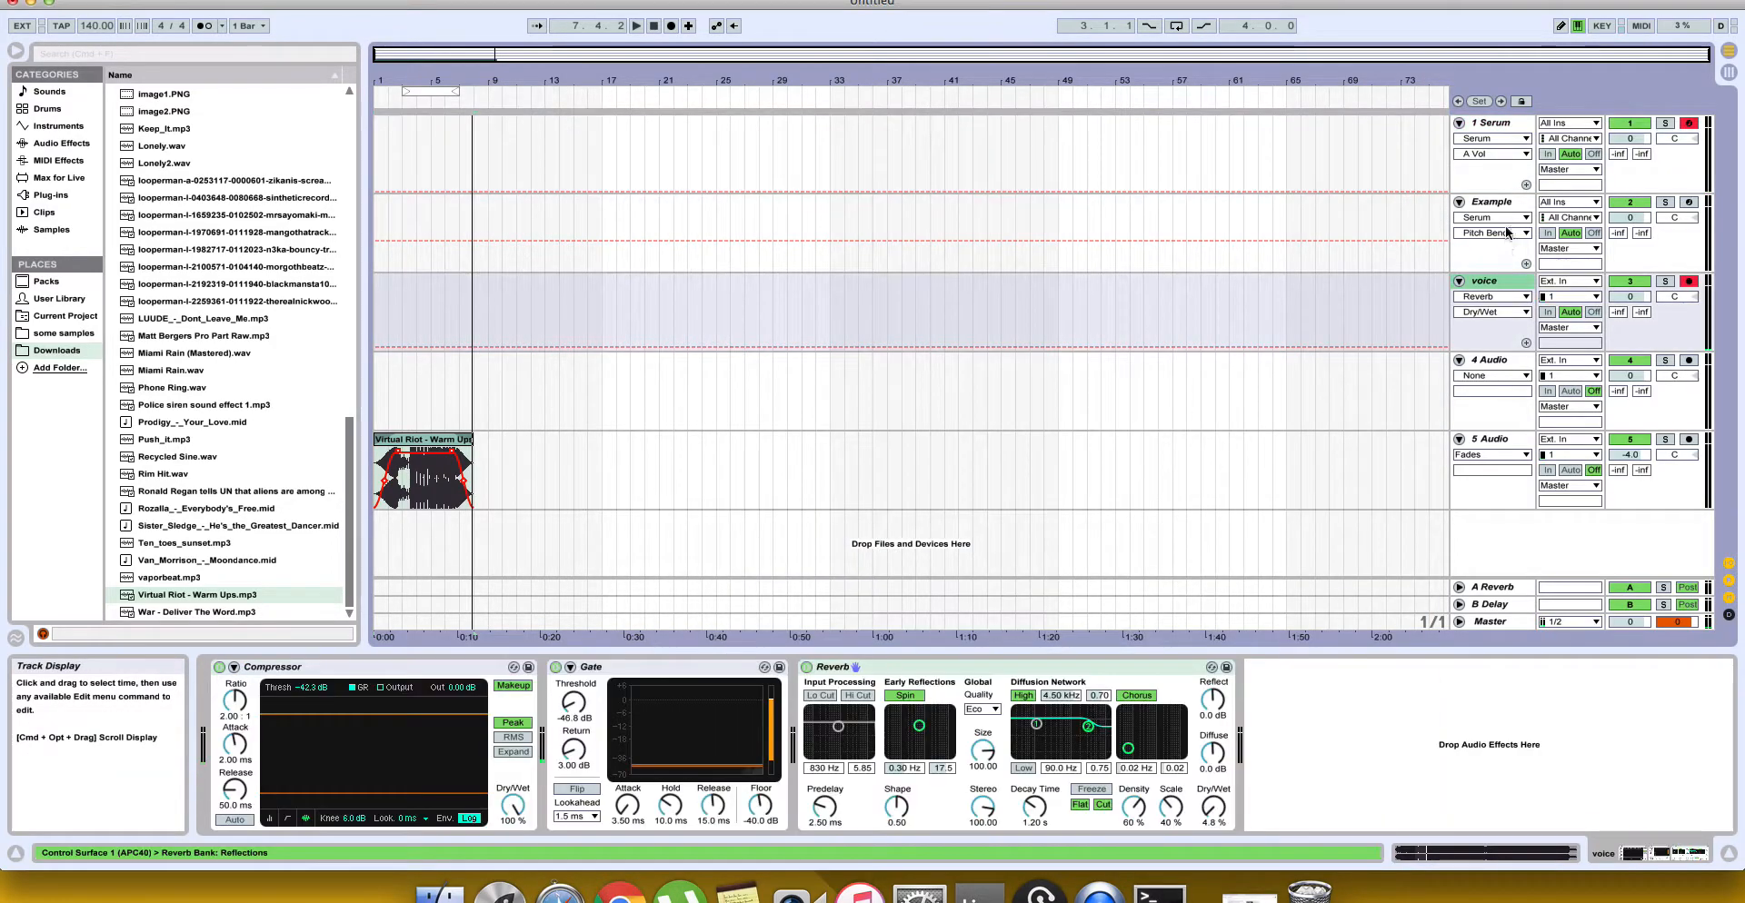
pyautogui.click(1491, 202)
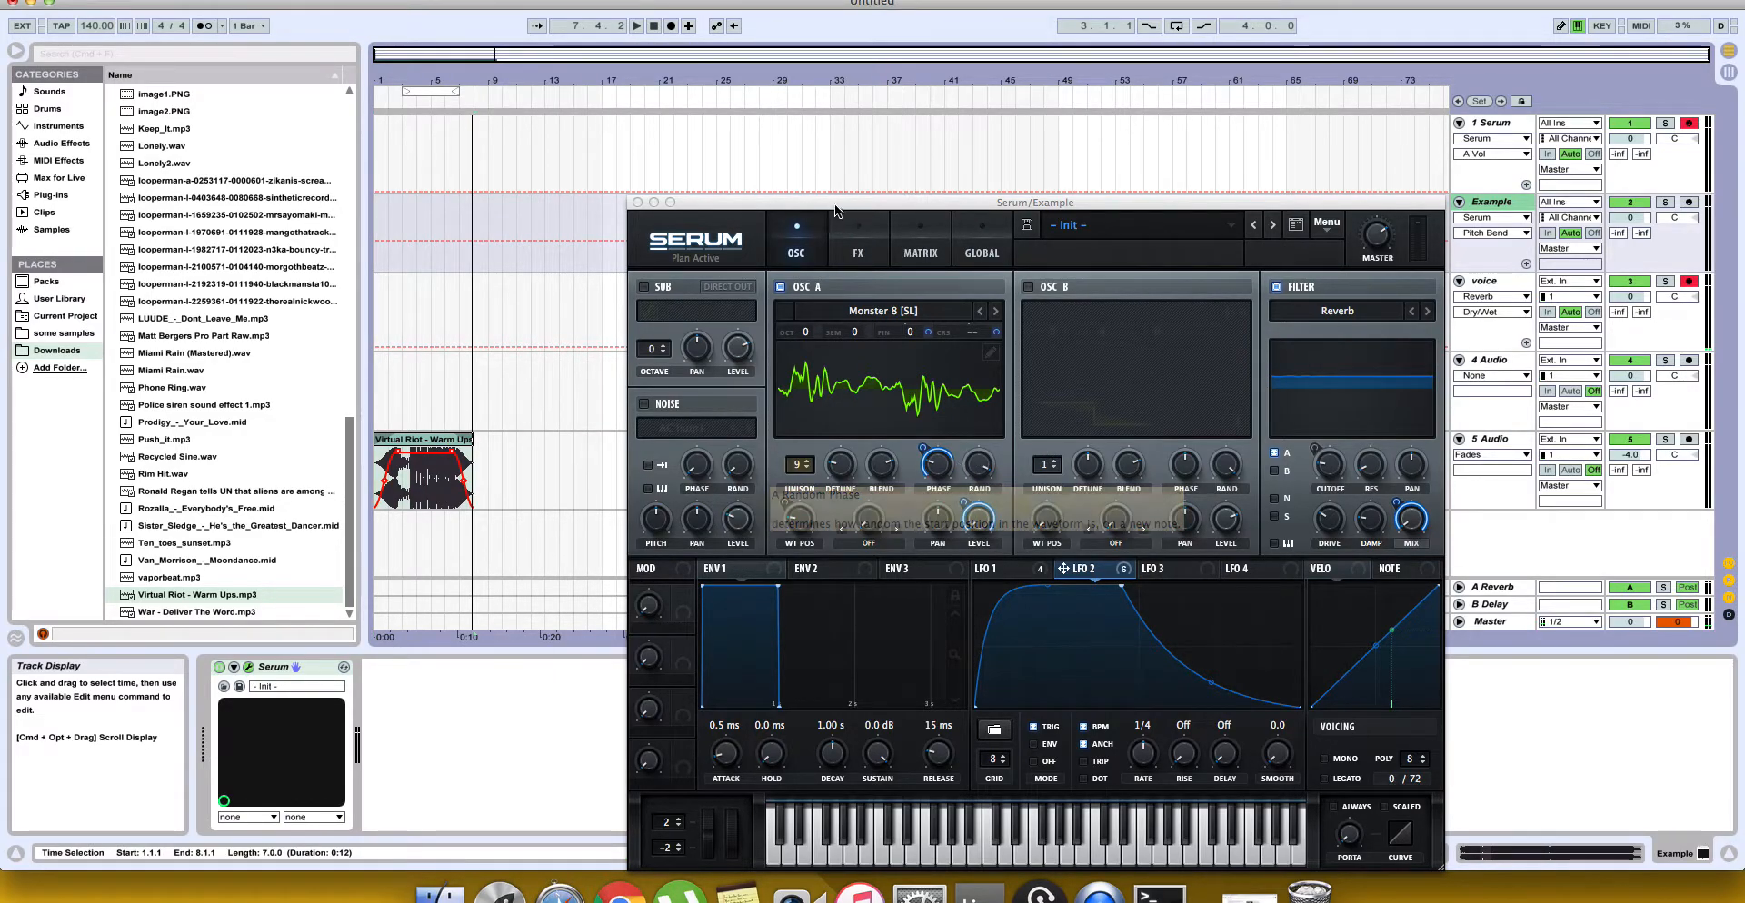
# Step: Check LFO 1 and the wavetable position in the Example patch, then return to oscillator A on 1 Serum
pyautogui.click(983, 570)
pyautogui.moveTo(781, 530); pyautogui.dragTo(800, 527)
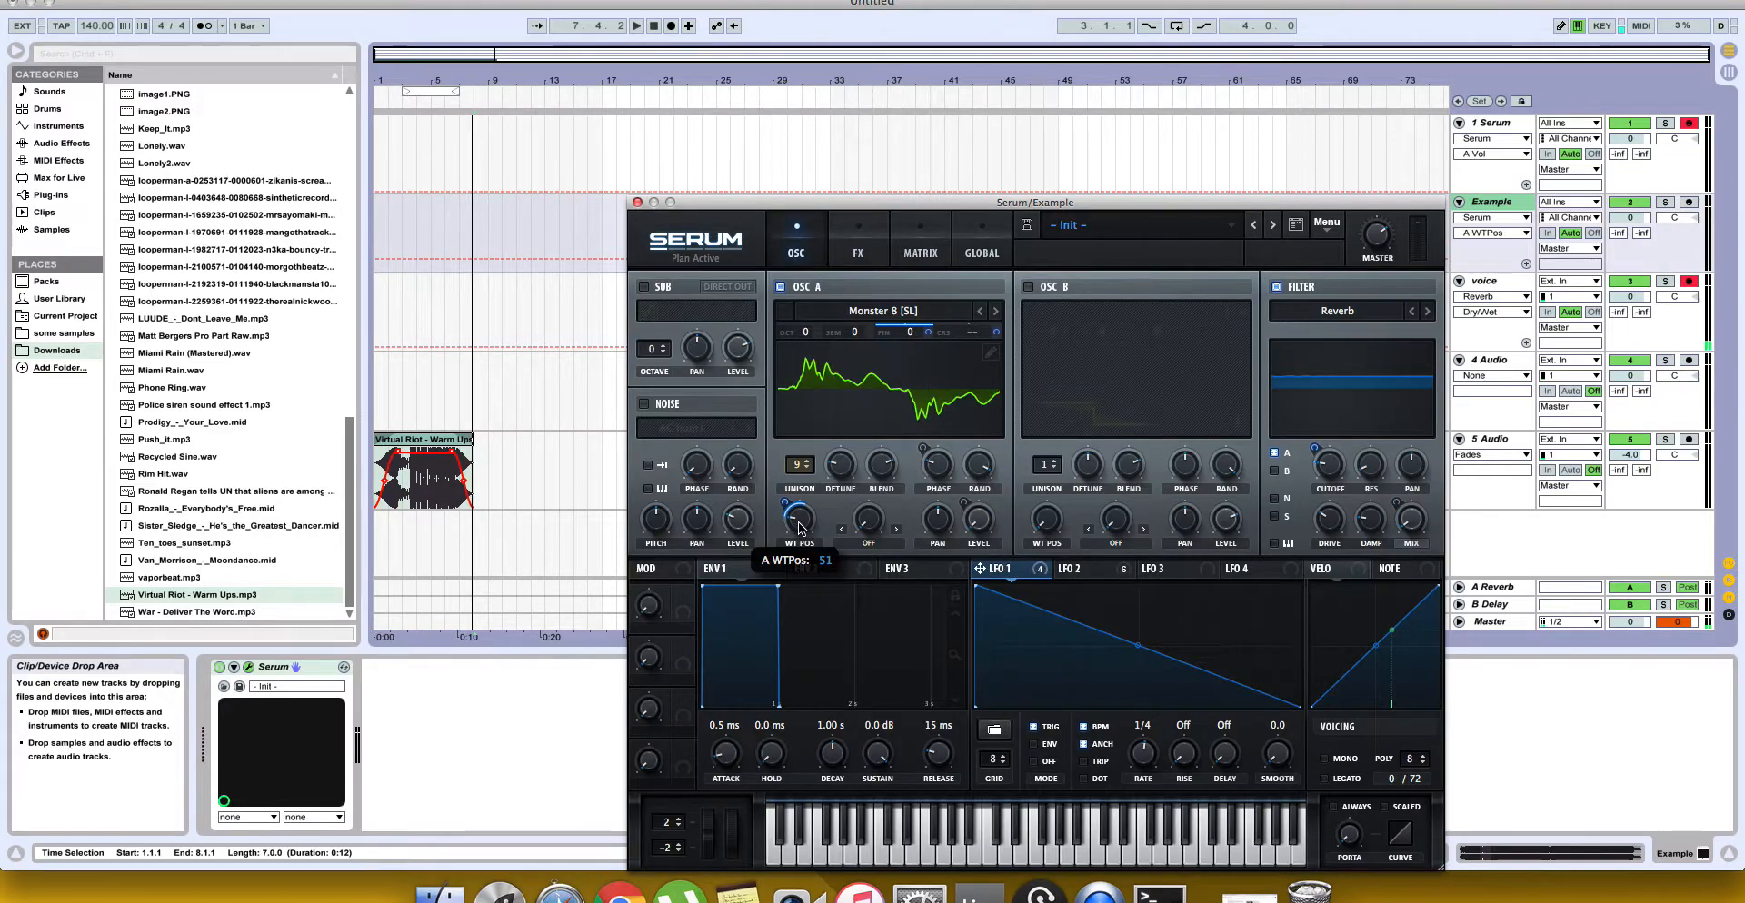
pyautogui.click(1501, 125)
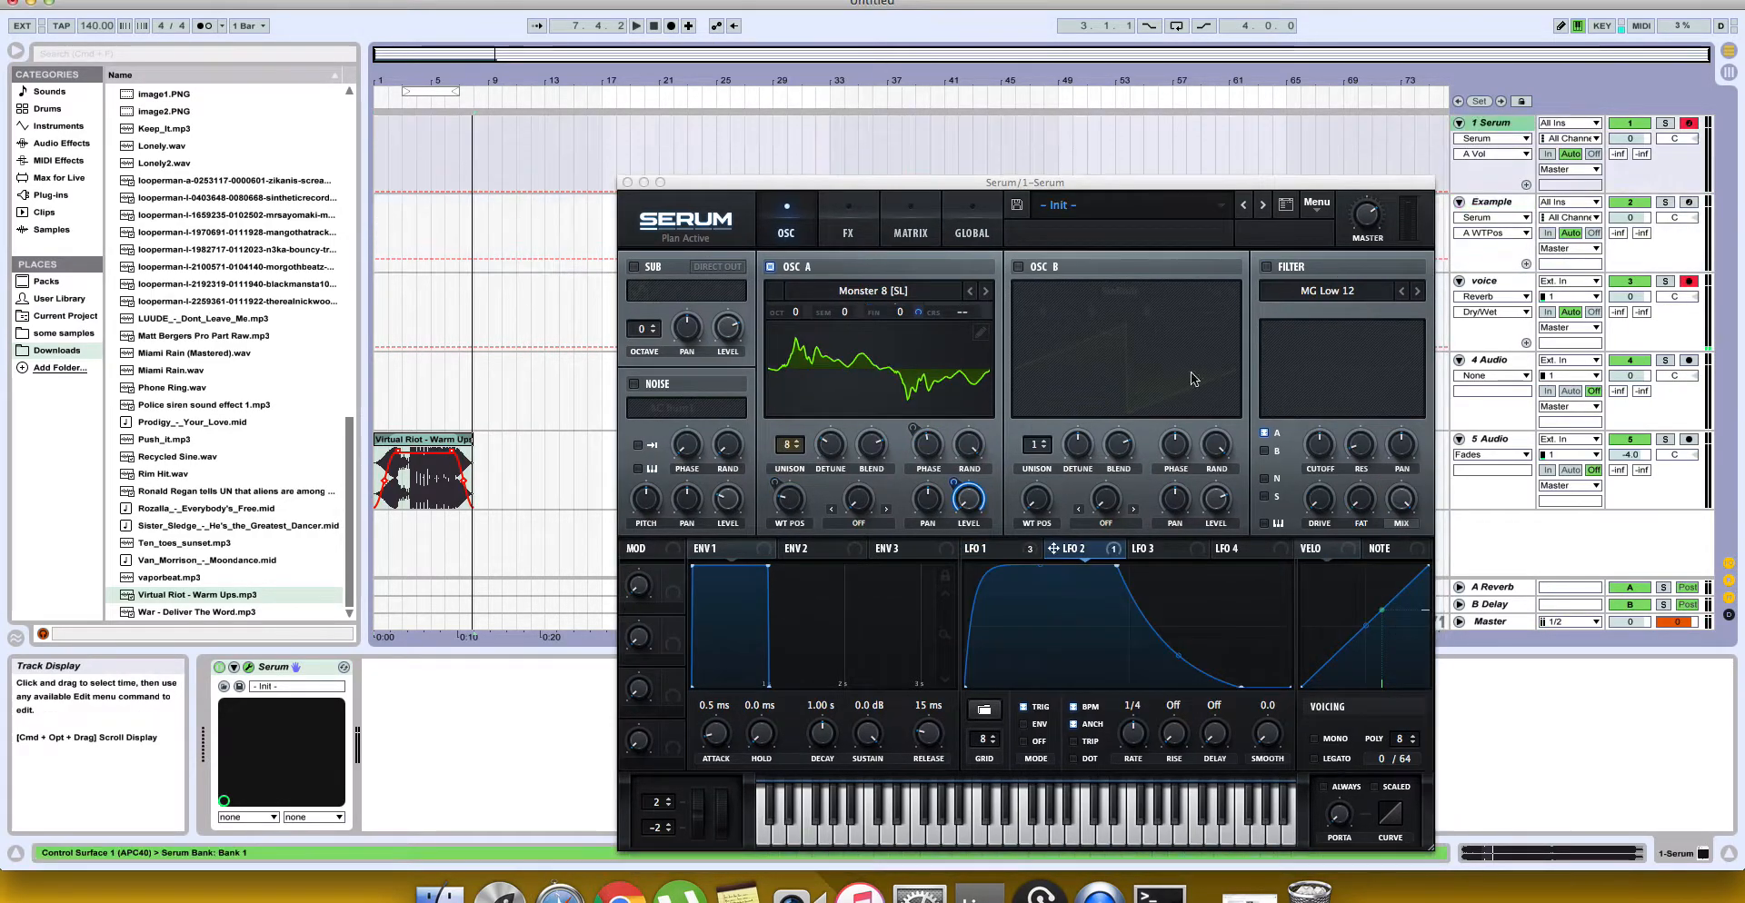
pyautogui.click(788, 500)
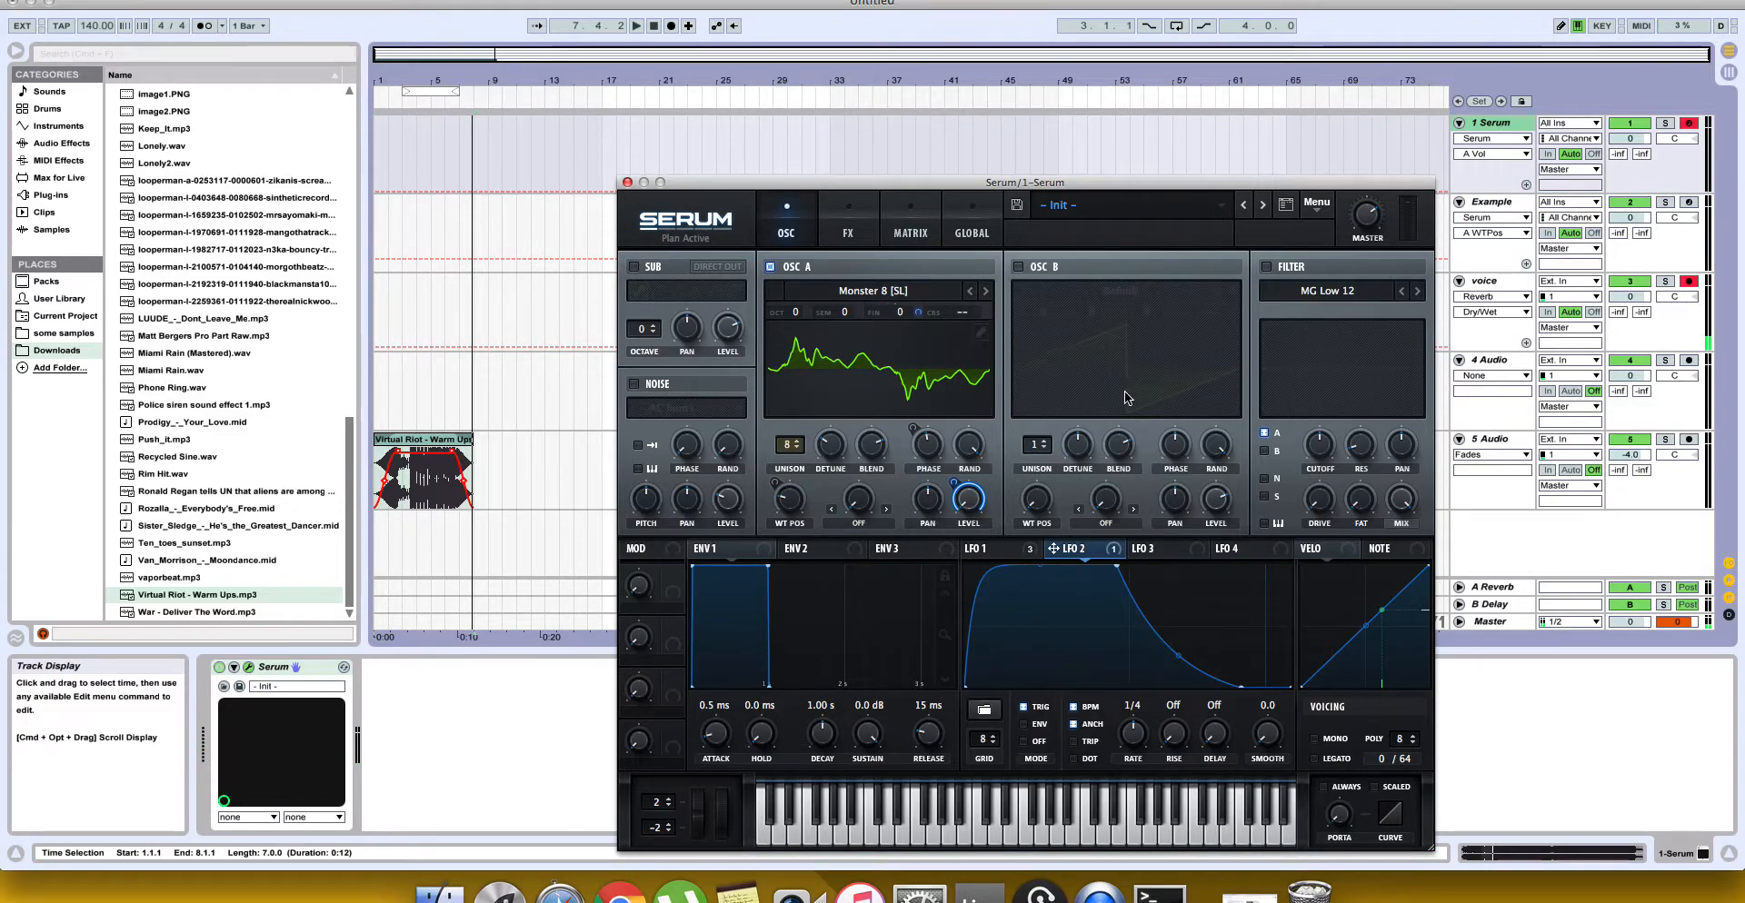
# Step: Enable the filter on 1 Serum and set its type to Reverb from the Misc group
pyautogui.click(1264, 267)
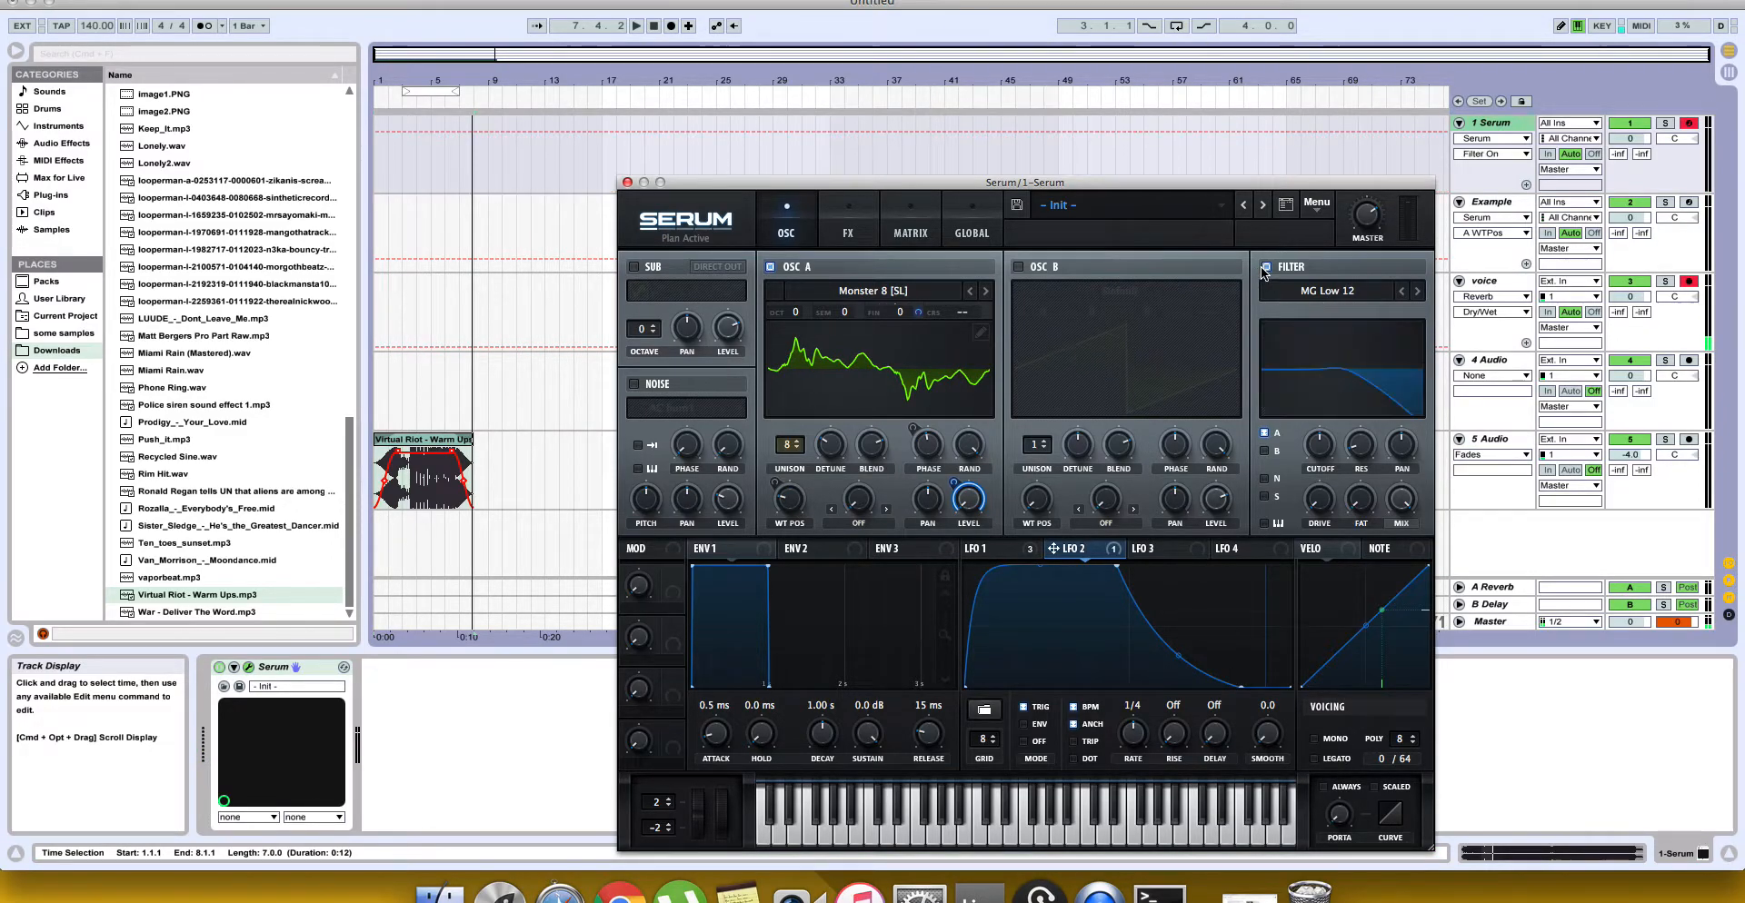
pyautogui.click(1310, 292)
pyautogui.moveTo(1299, 359)
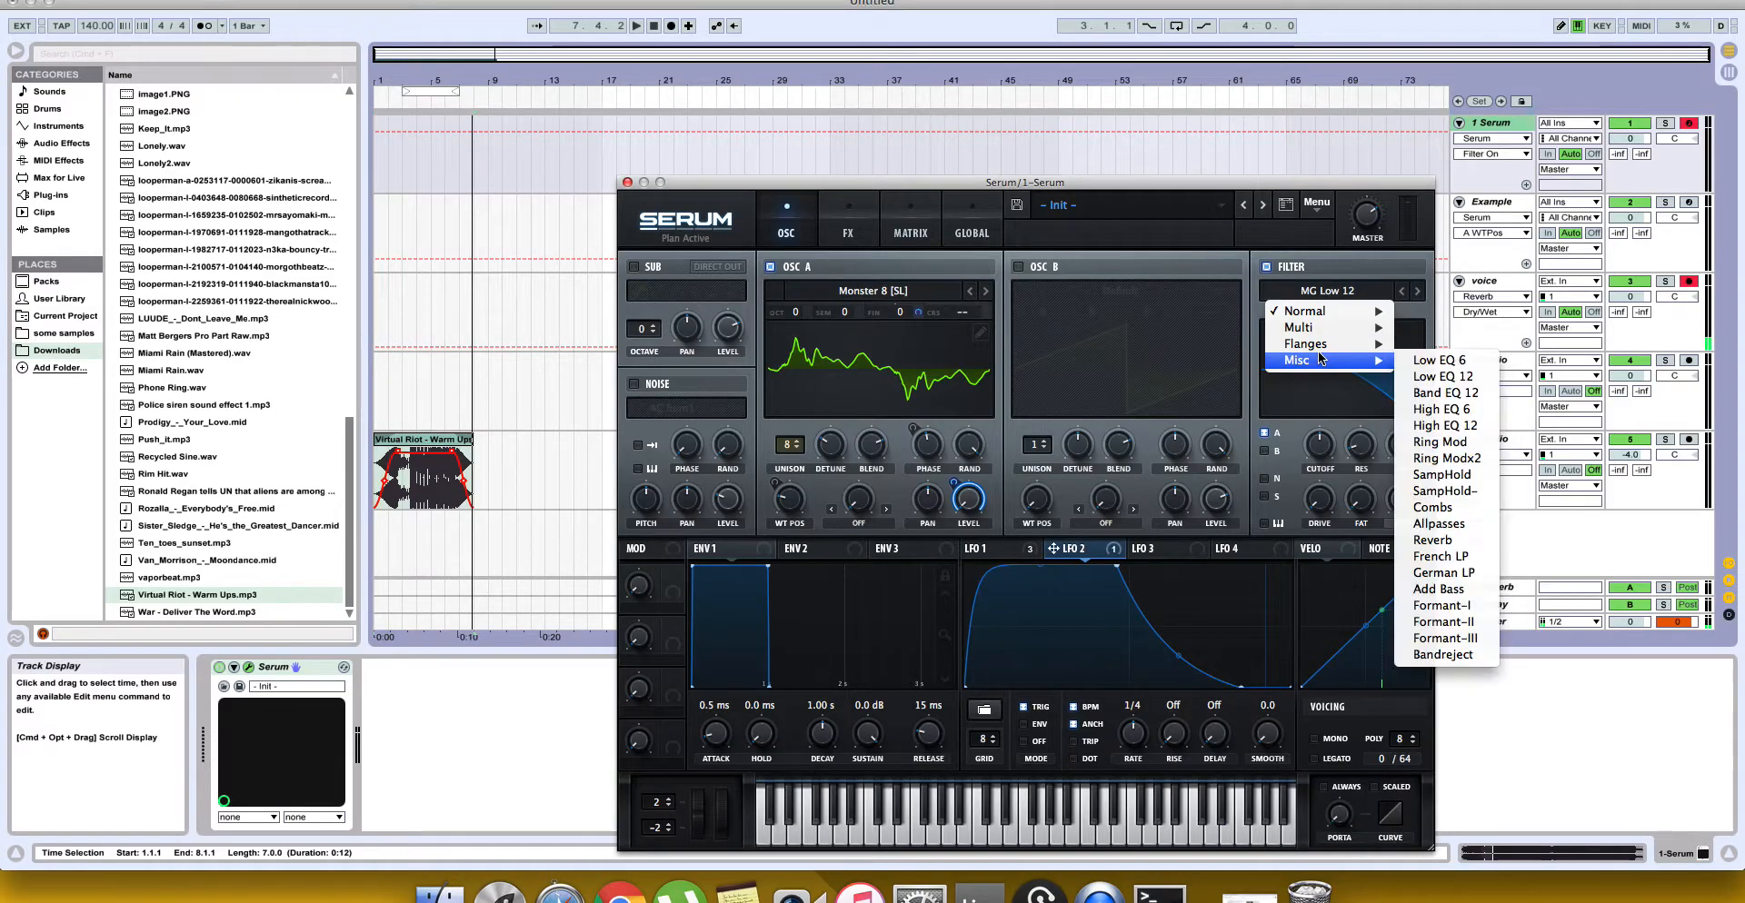
pyautogui.click(1434, 540)
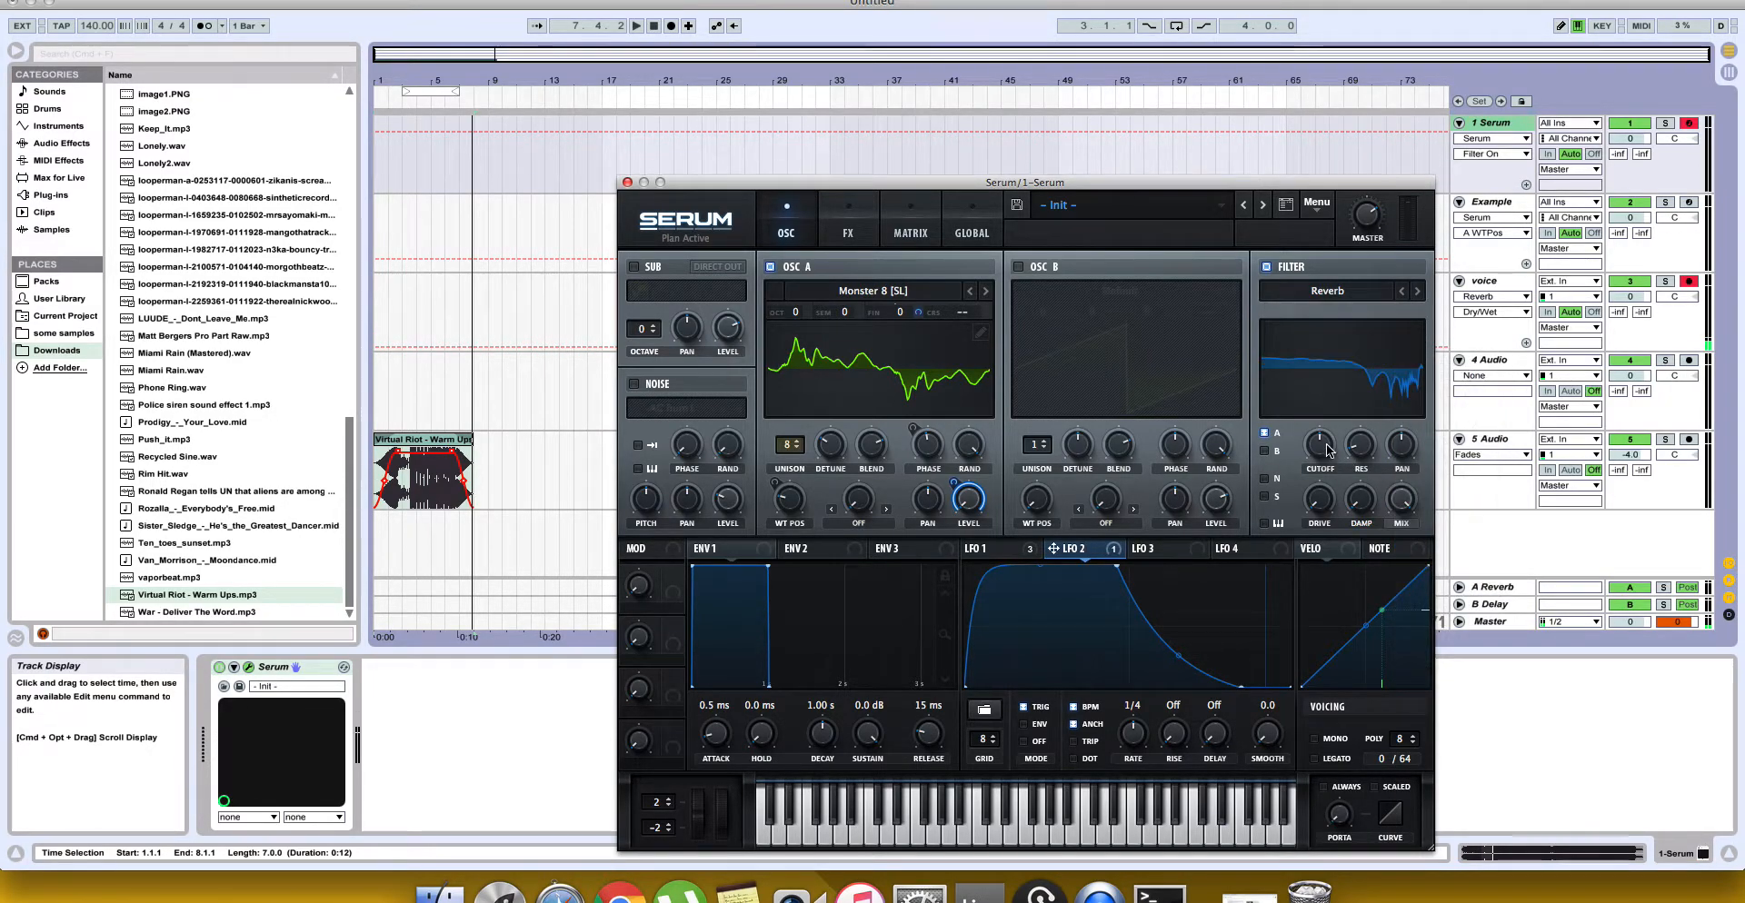
# Step: Assign LFO 2 to the Reverb filter's cutoff and mix, then adjust the mix, resonance and drive while auditioning
pyautogui.moveTo(1318, 469)
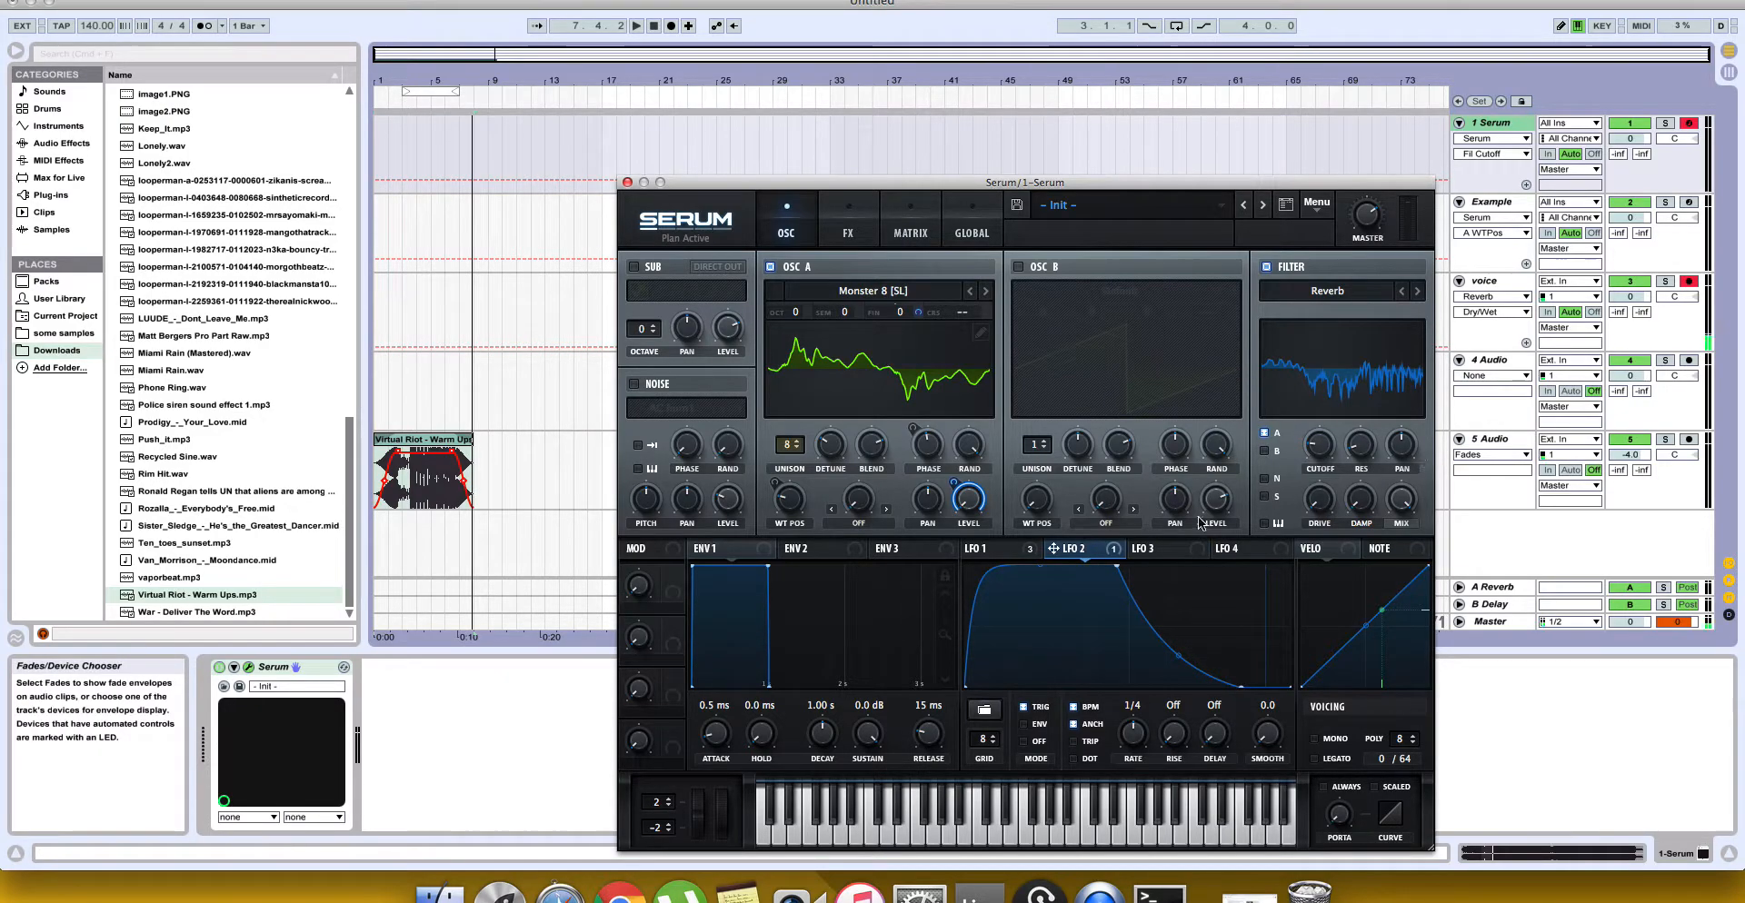
pyautogui.moveTo(1054, 550); pyautogui.dragTo(1305, 507)
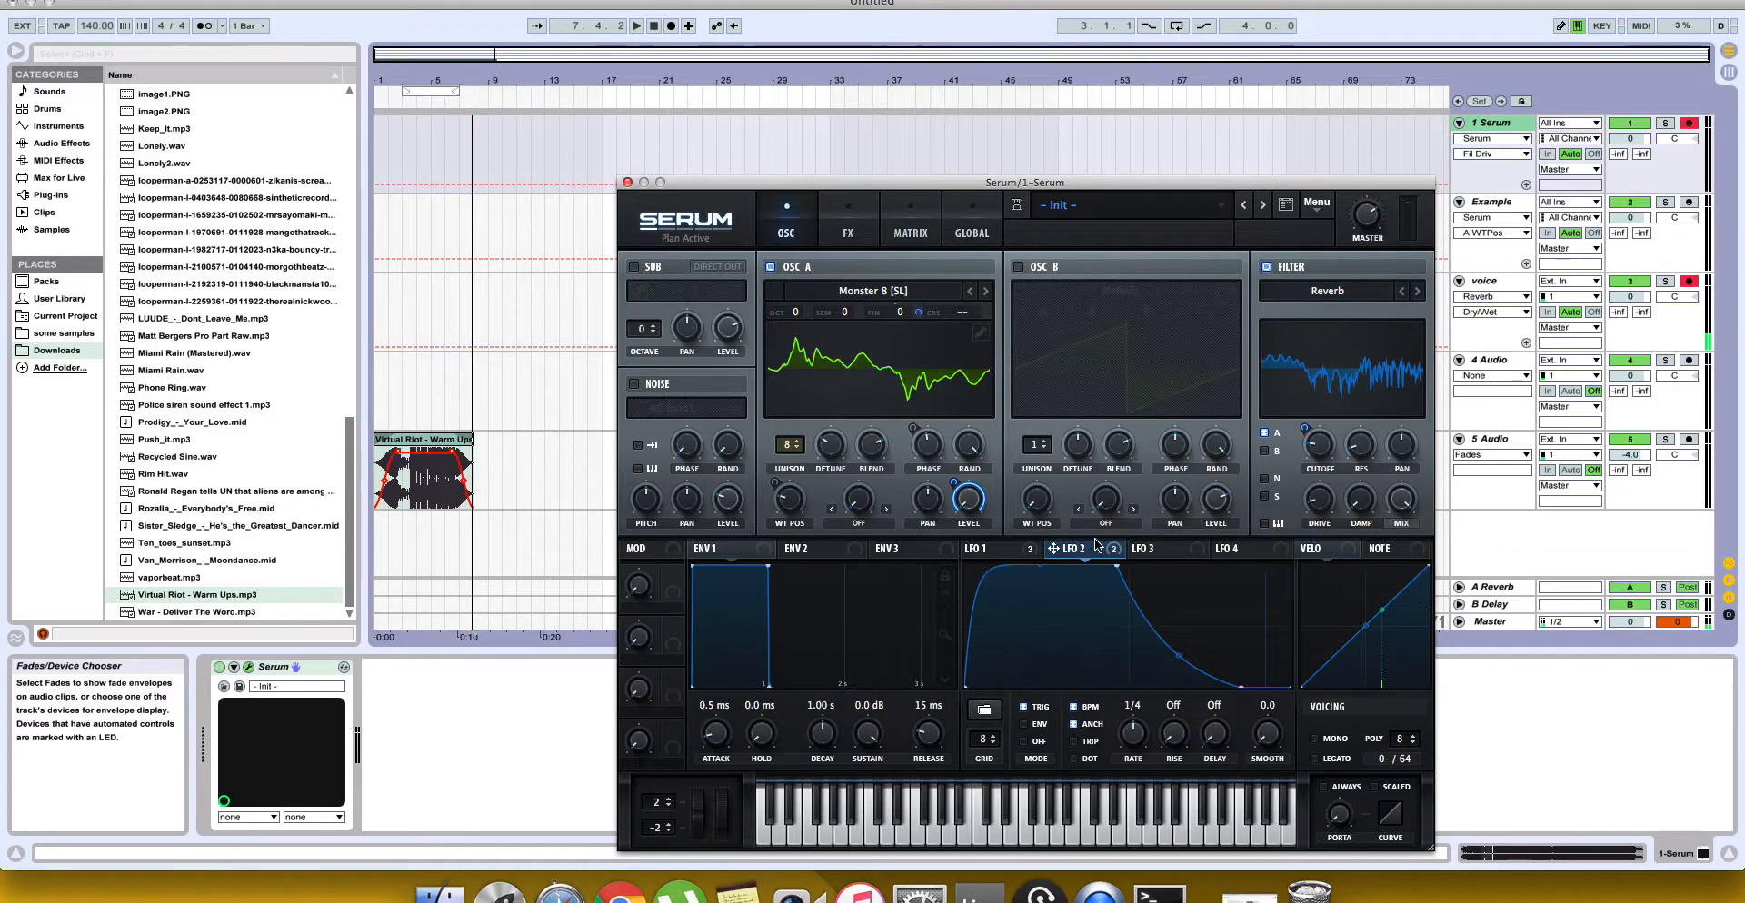
pyautogui.click(1396, 507)
pyautogui.moveTo(1397, 510); pyautogui.dragTo(1366, 642)
pyautogui.moveTo(1387, 483); pyautogui.dragTo(1415, 361)
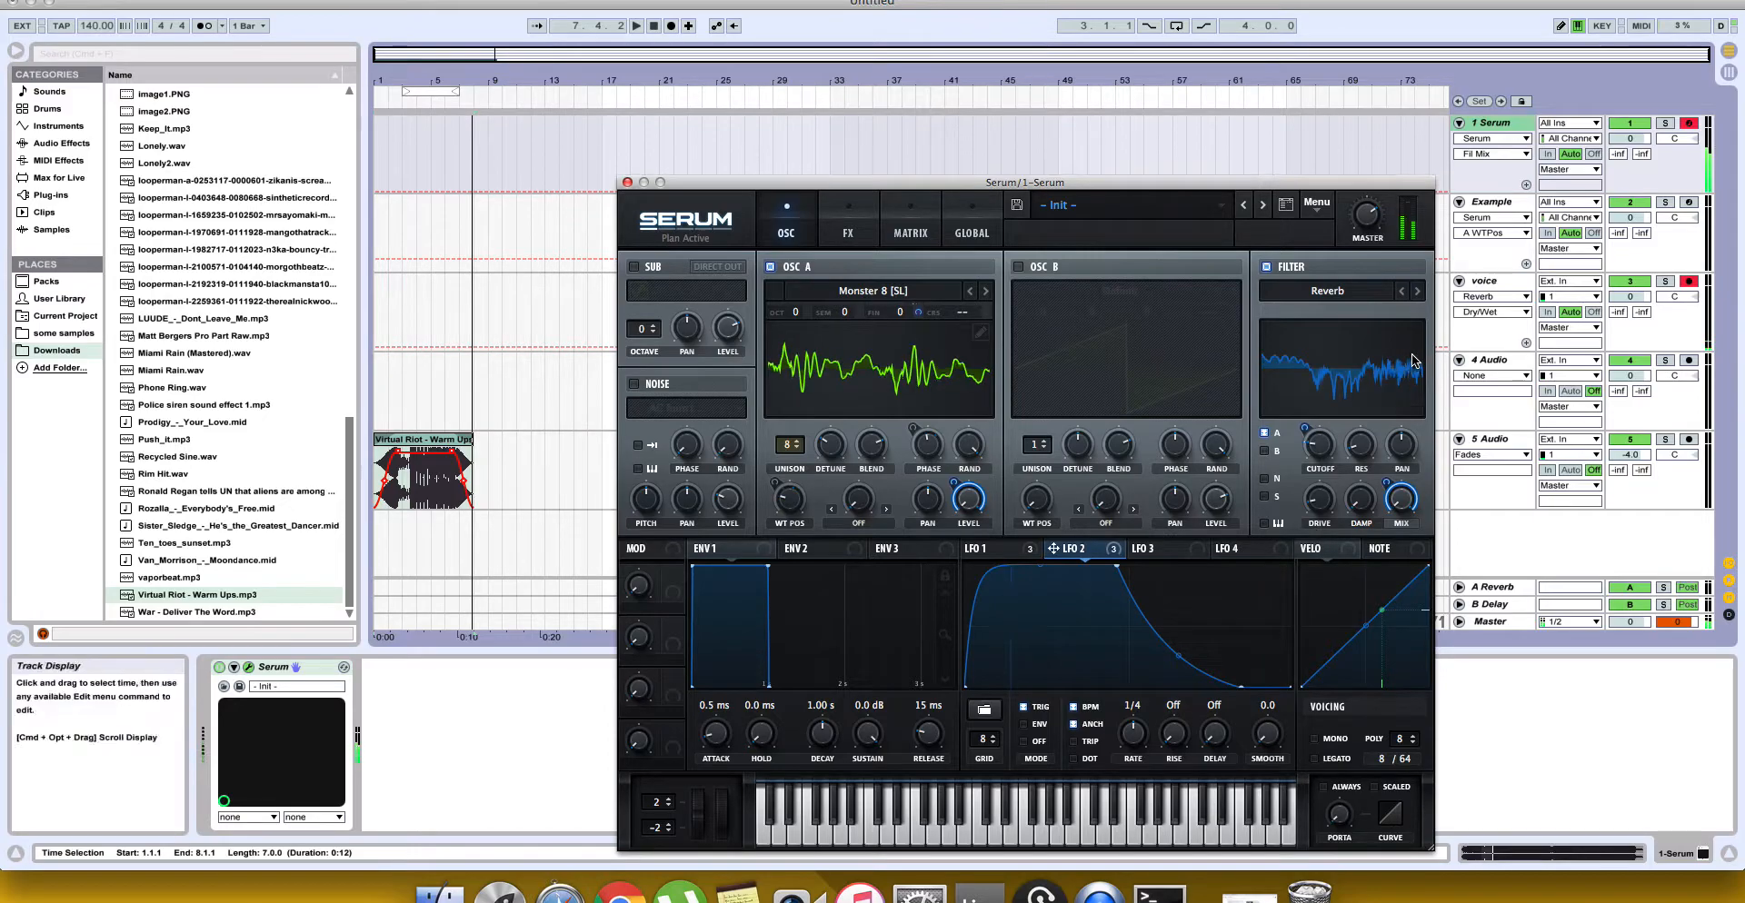
pyautogui.click(1358, 447)
pyautogui.click(1318, 500)
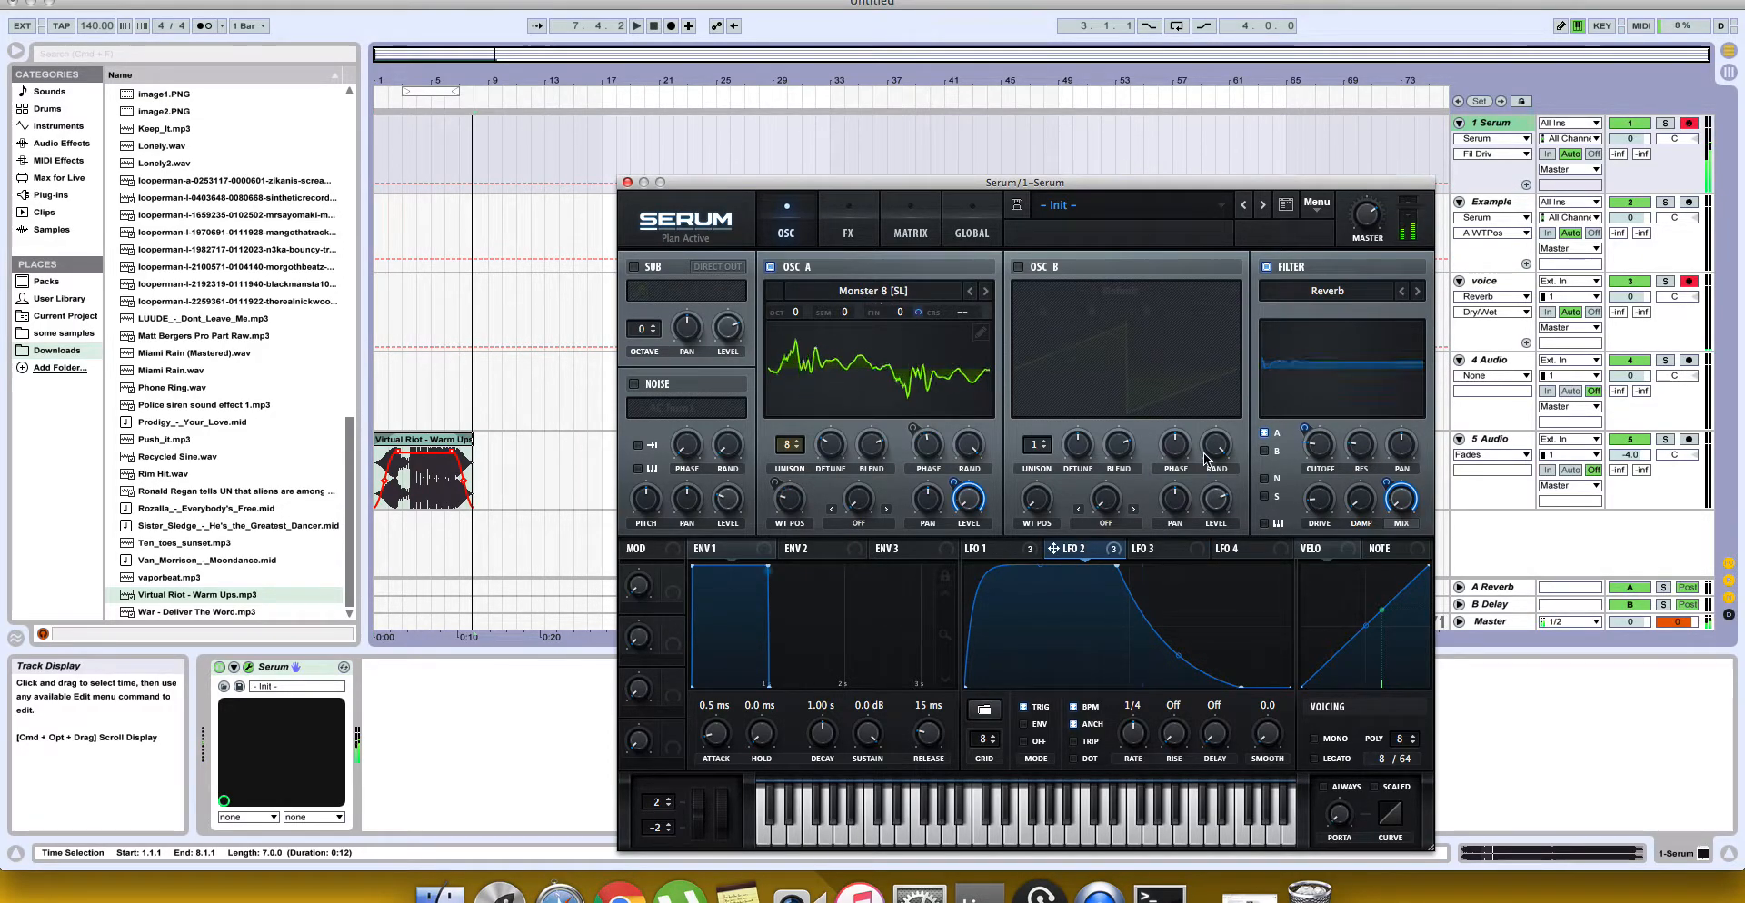
# Step: Enable the Hyper/Dimension effect, adjust the Hyper rate, set the Dimension size to 5% and adjust the Dimension mix
pyautogui.click(848, 233)
pyautogui.click(649, 268)
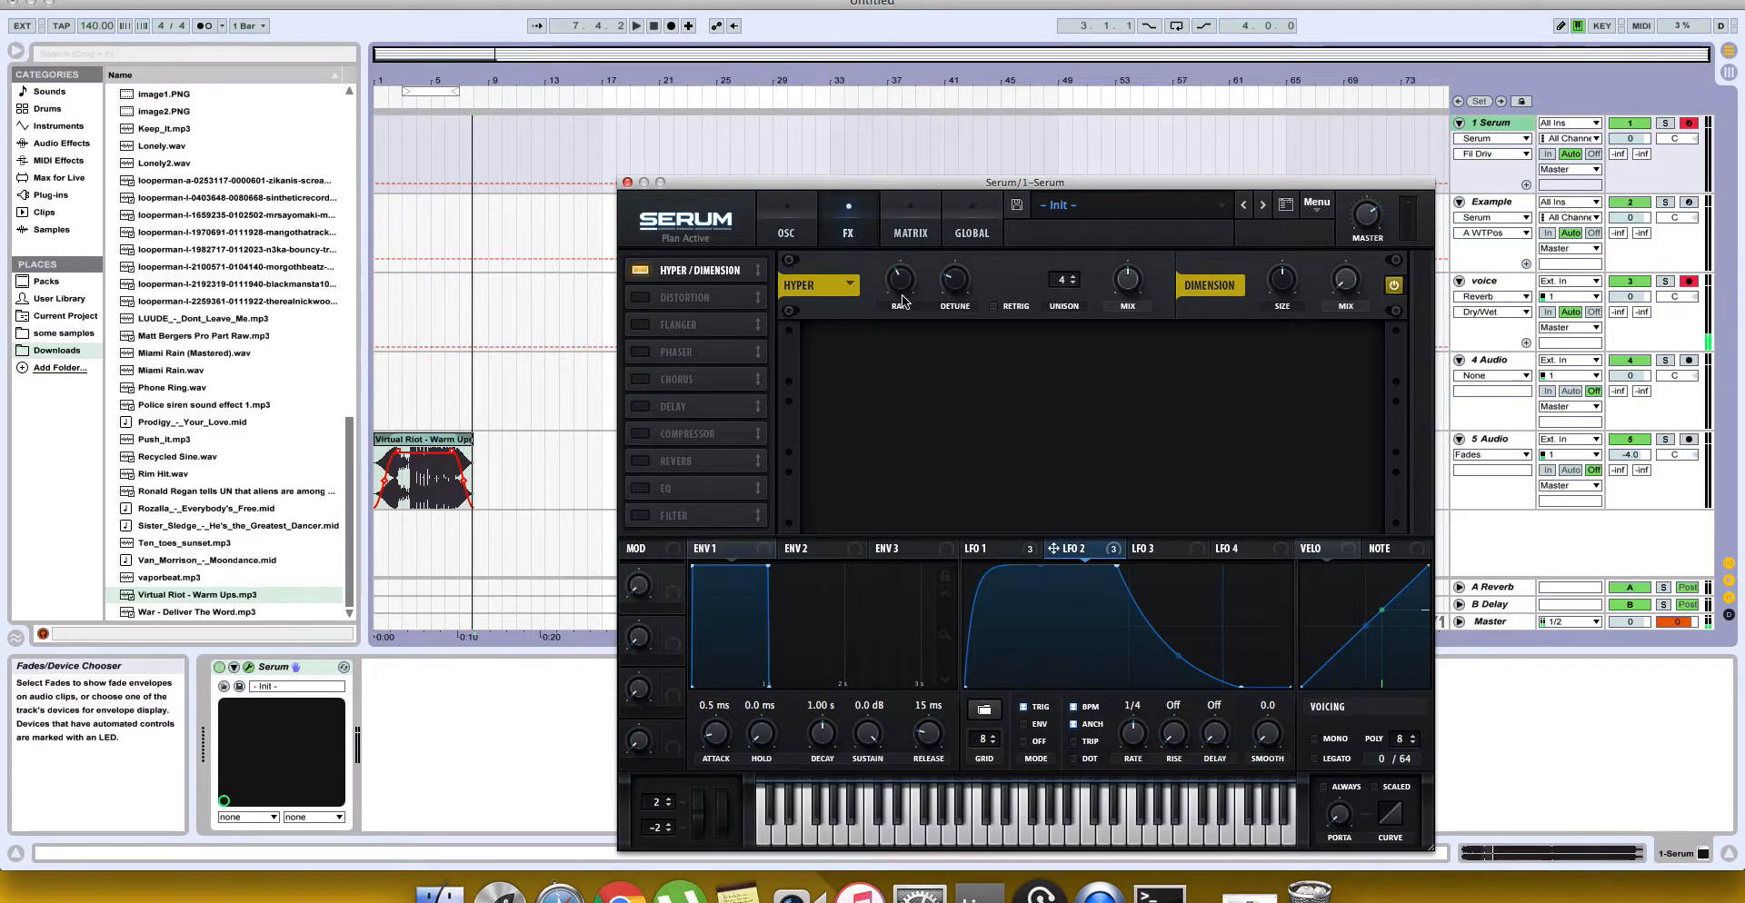
pyautogui.moveTo(900, 298)
pyautogui.moveTo(898, 299); pyautogui.dragTo(901, 309)
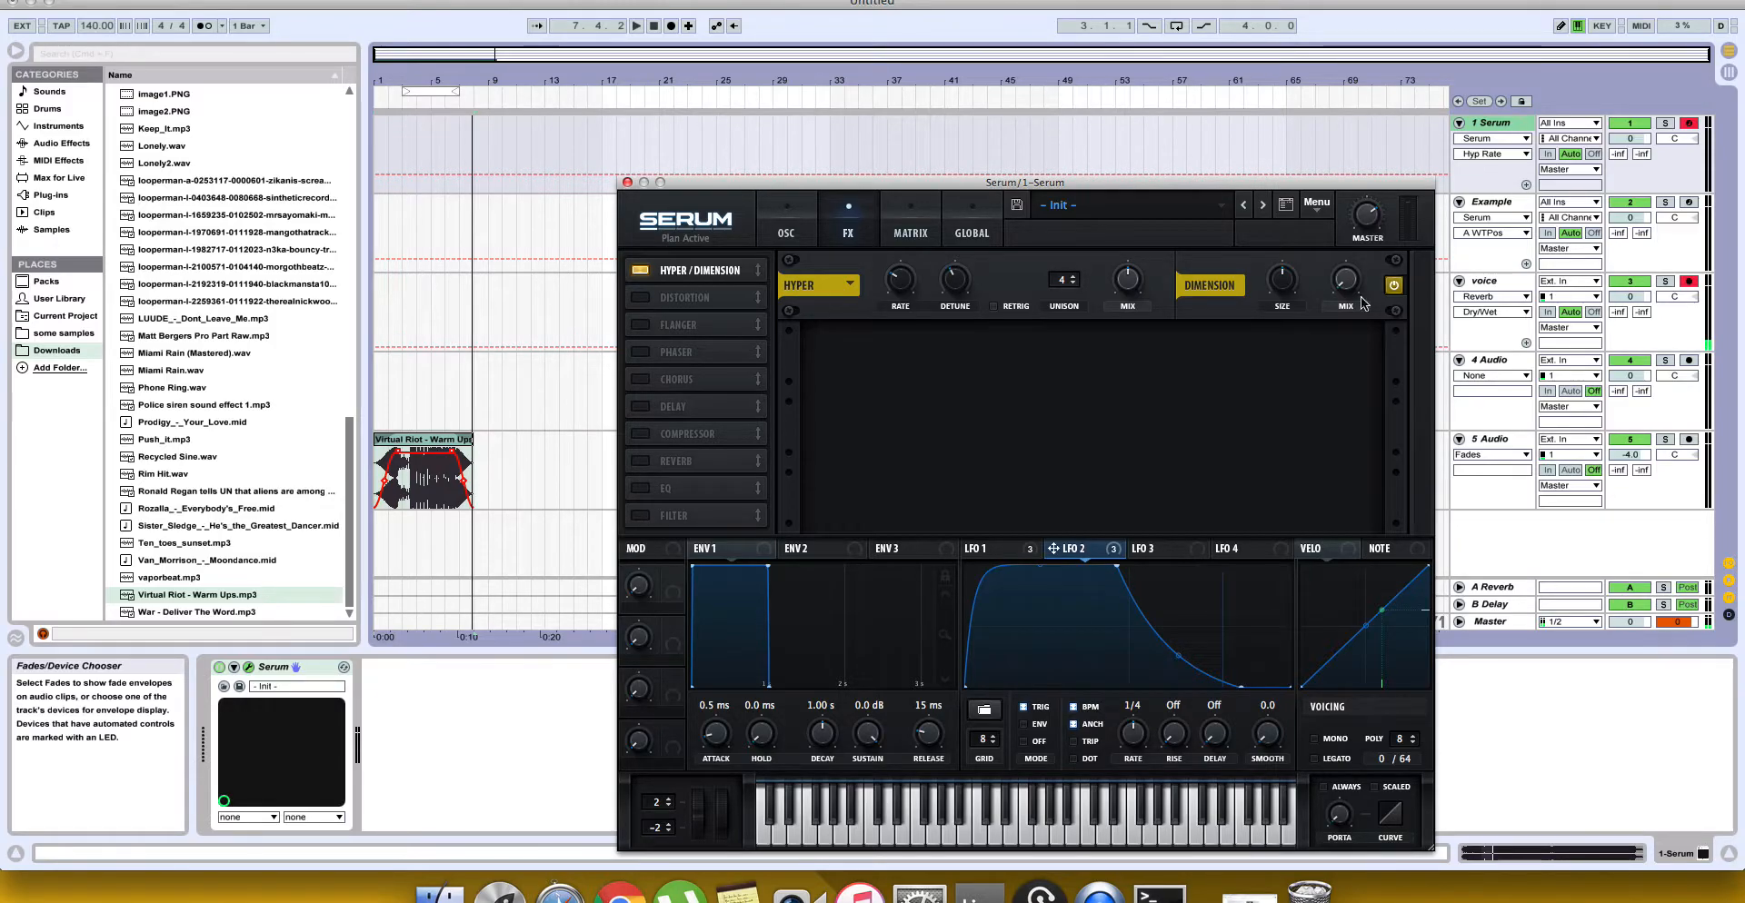
pyautogui.moveTo(1283, 279); pyautogui.dragTo(1282, 368)
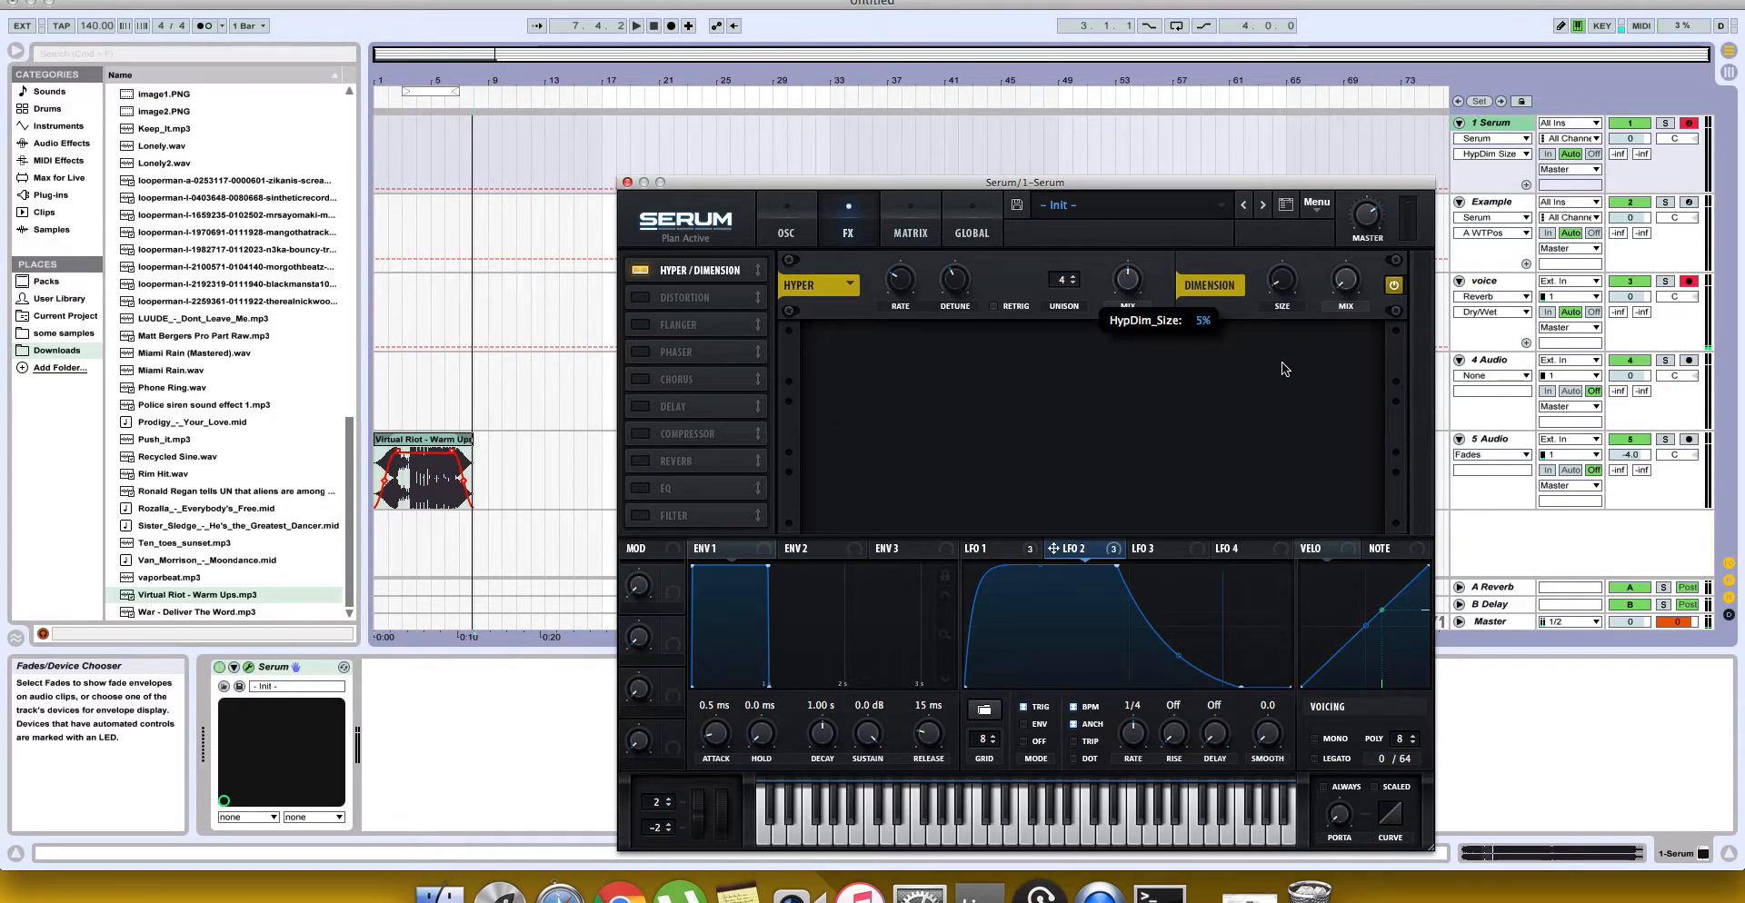
pyautogui.click(1346, 279)
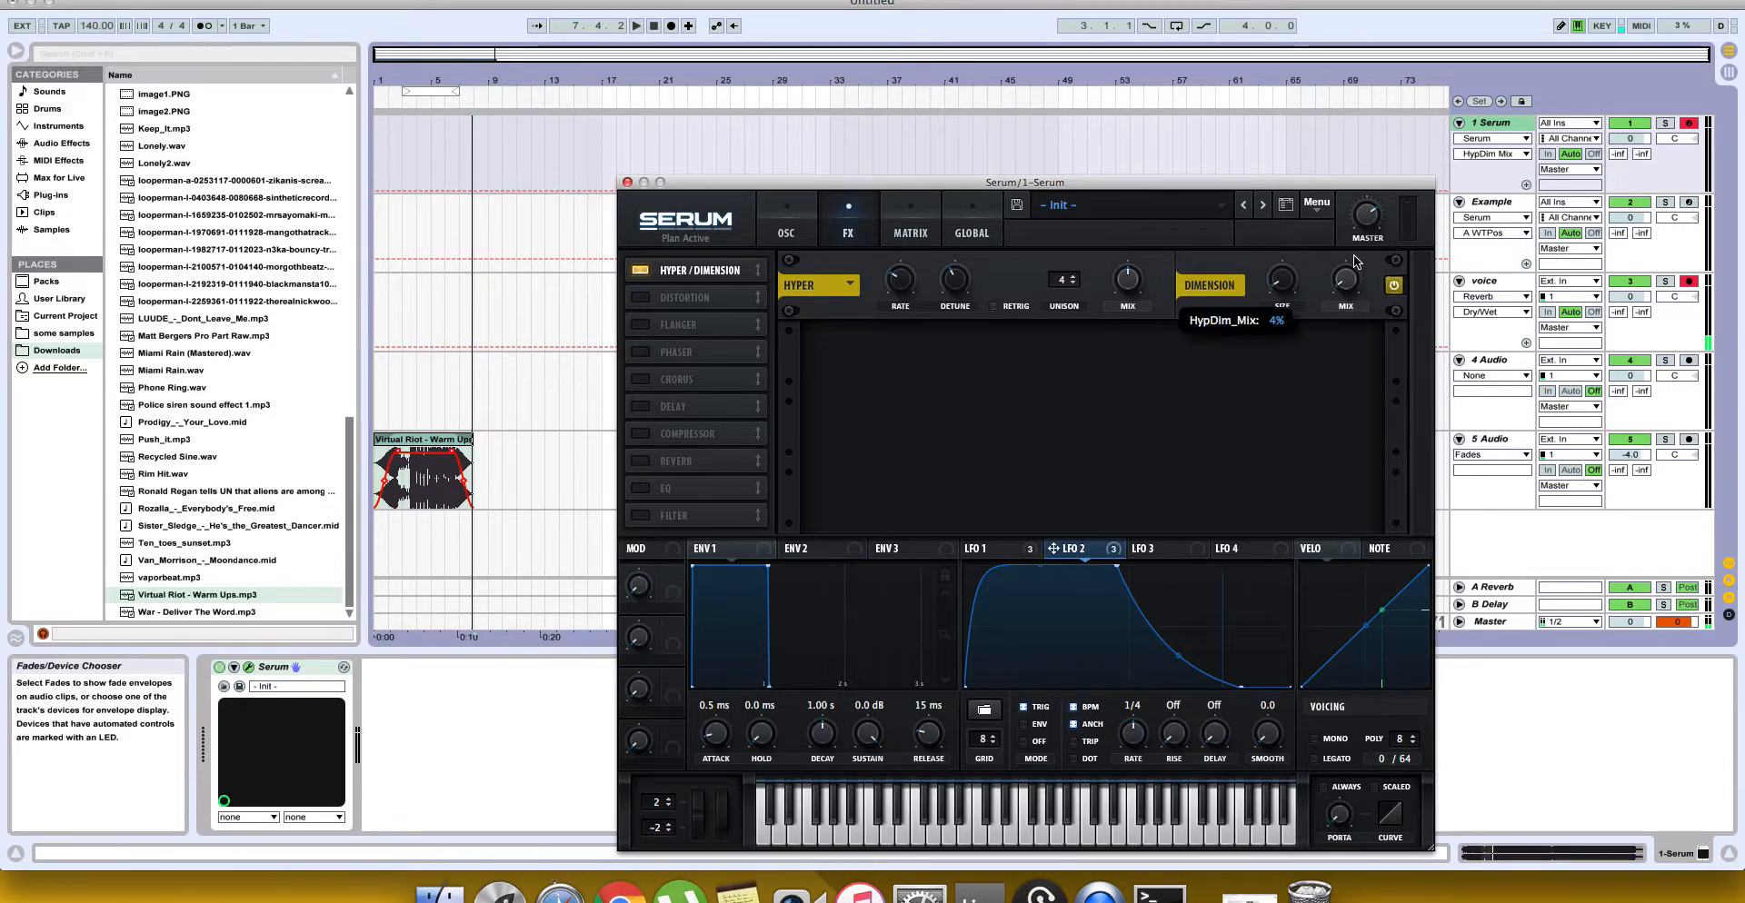
pyautogui.click(1283, 284)
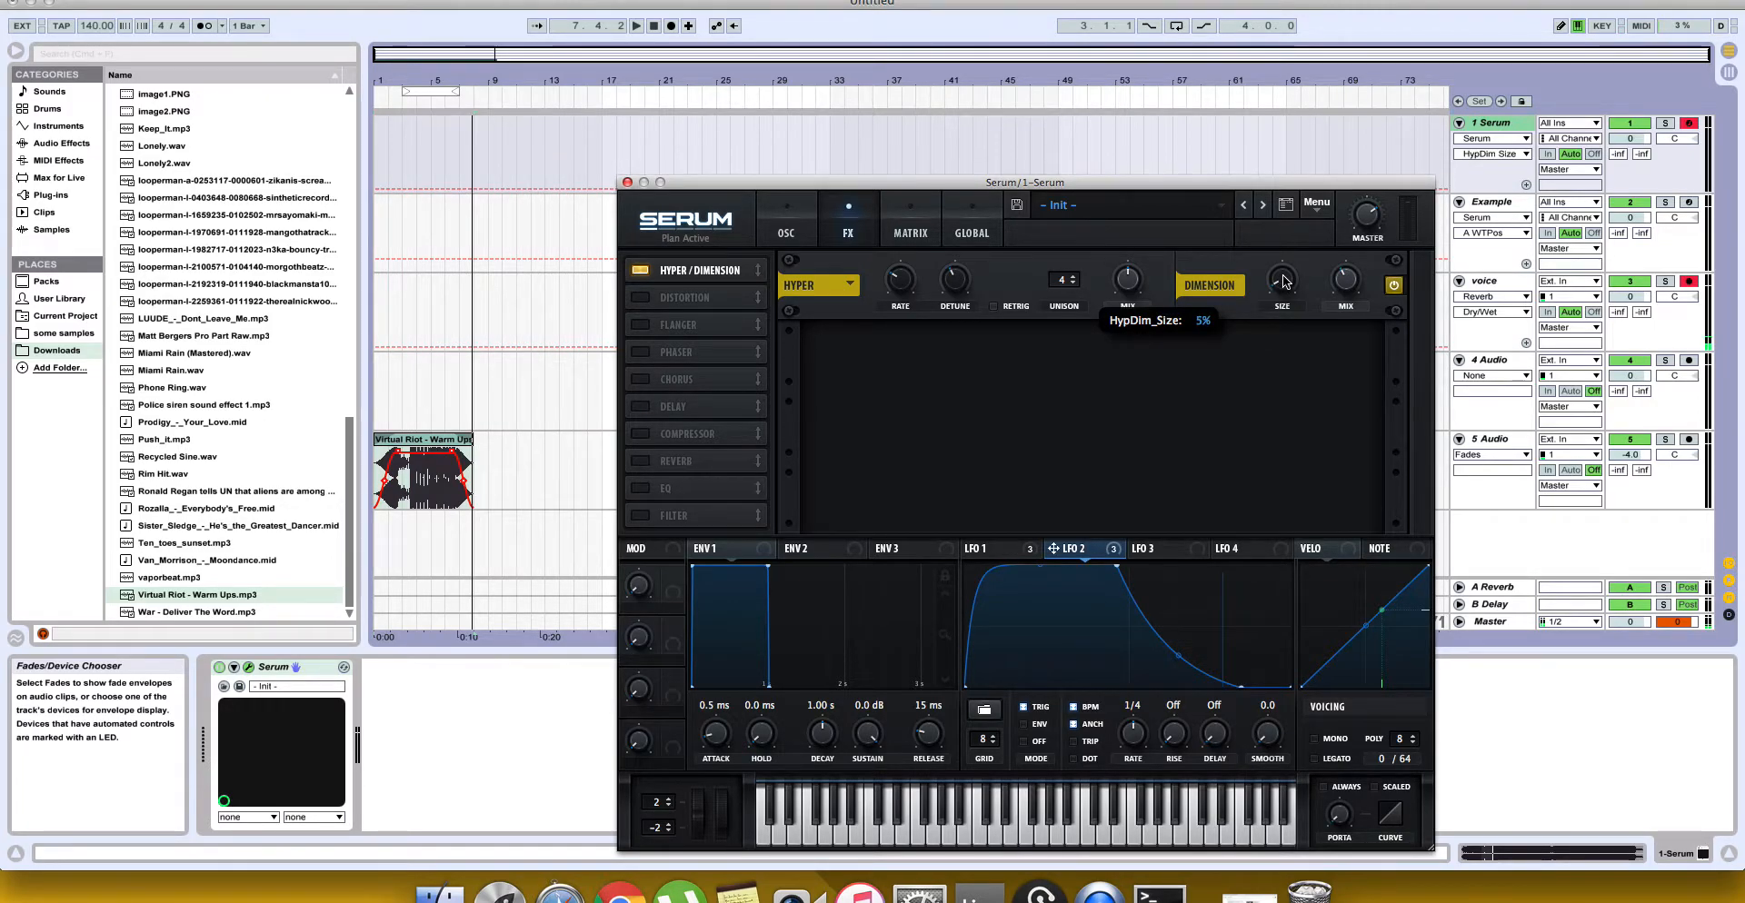
pyautogui.click(1348, 280)
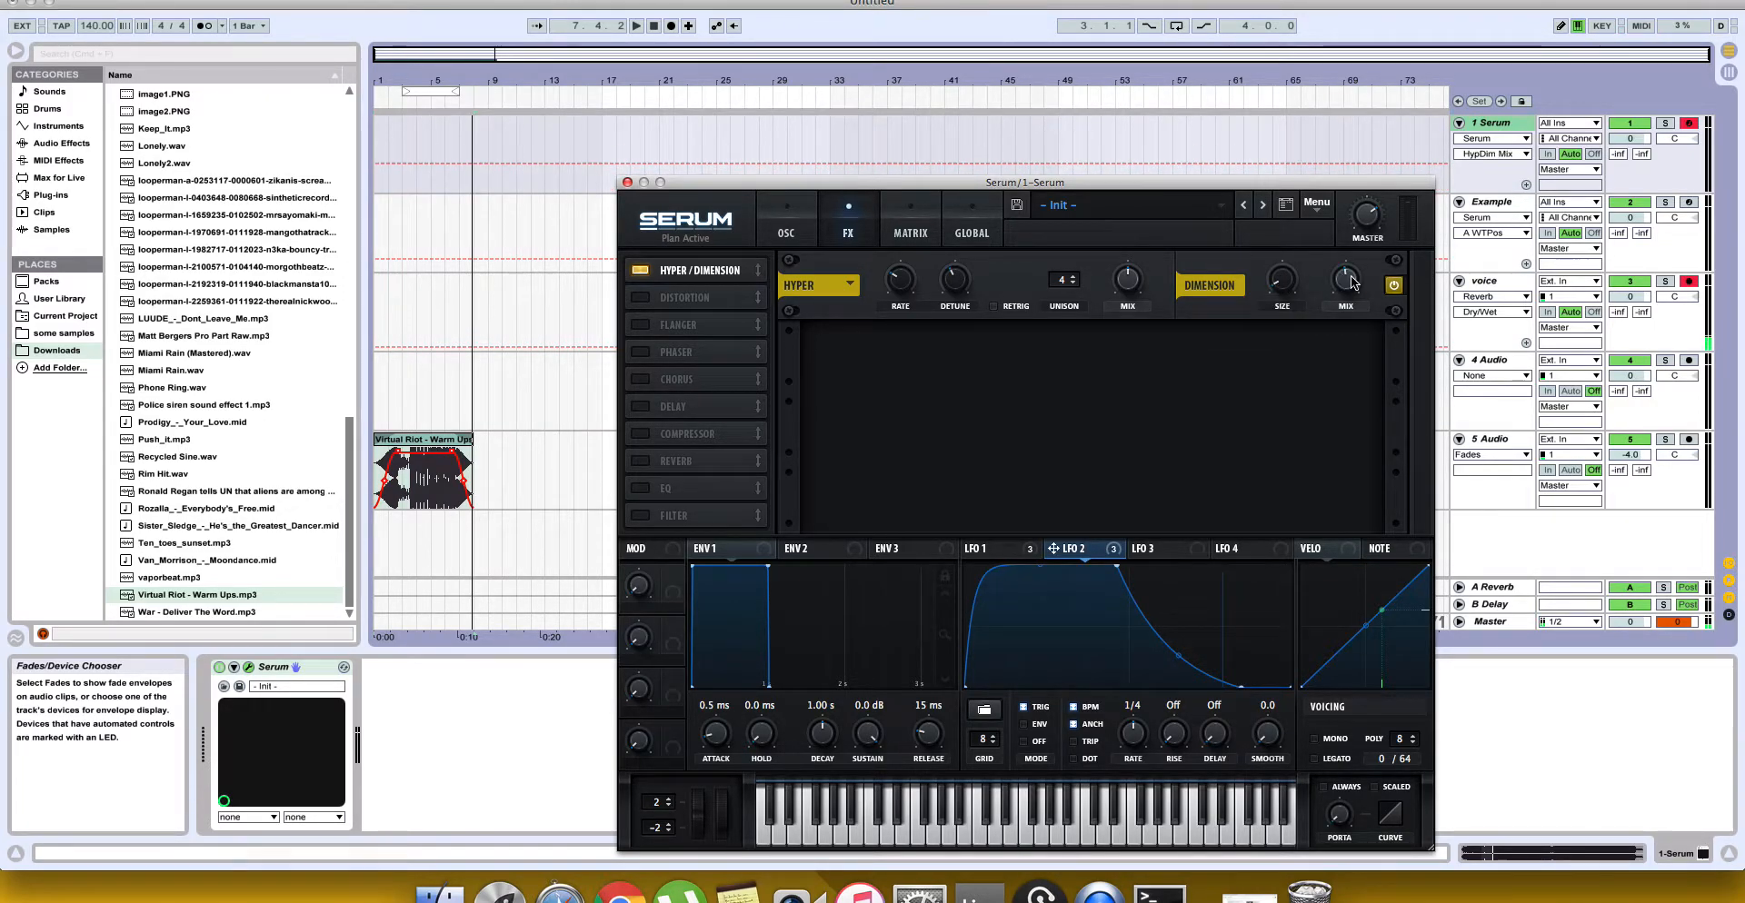
# Step: Enable the Distortion effect in Tube mode, raise its drive and assign LFO 2 to its mix
pyautogui.click(640, 297)
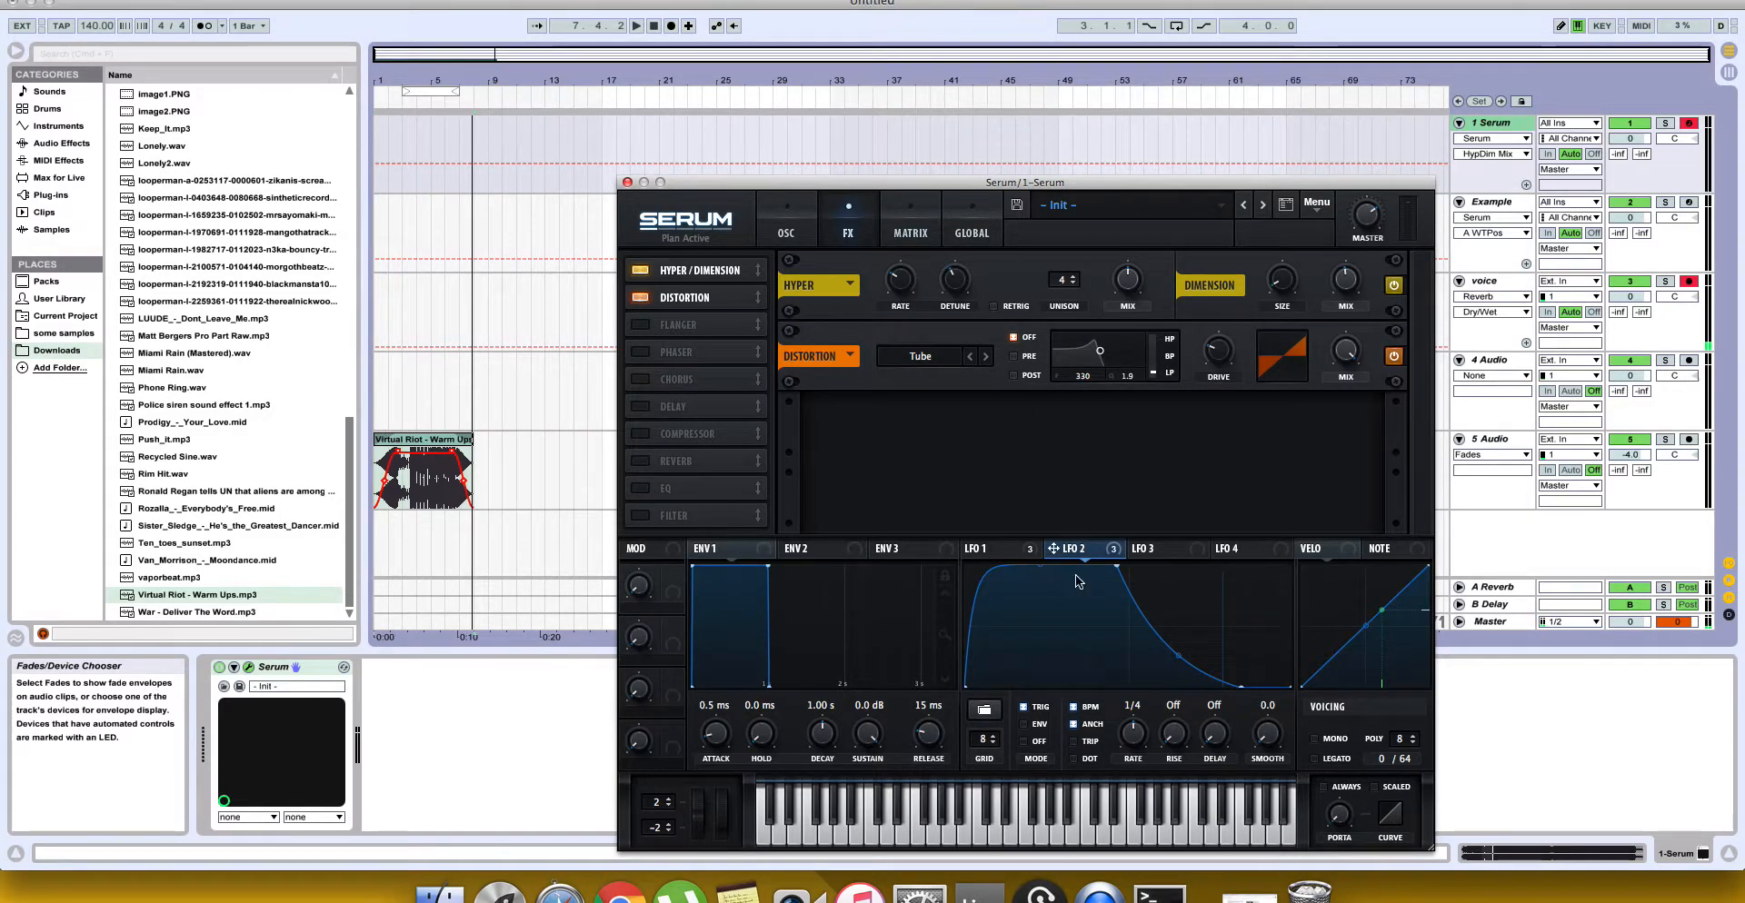
pyautogui.moveTo(1217, 350); pyautogui.dragTo(1230, 244)
pyautogui.moveTo(1053, 548); pyautogui.dragTo(1342, 345)
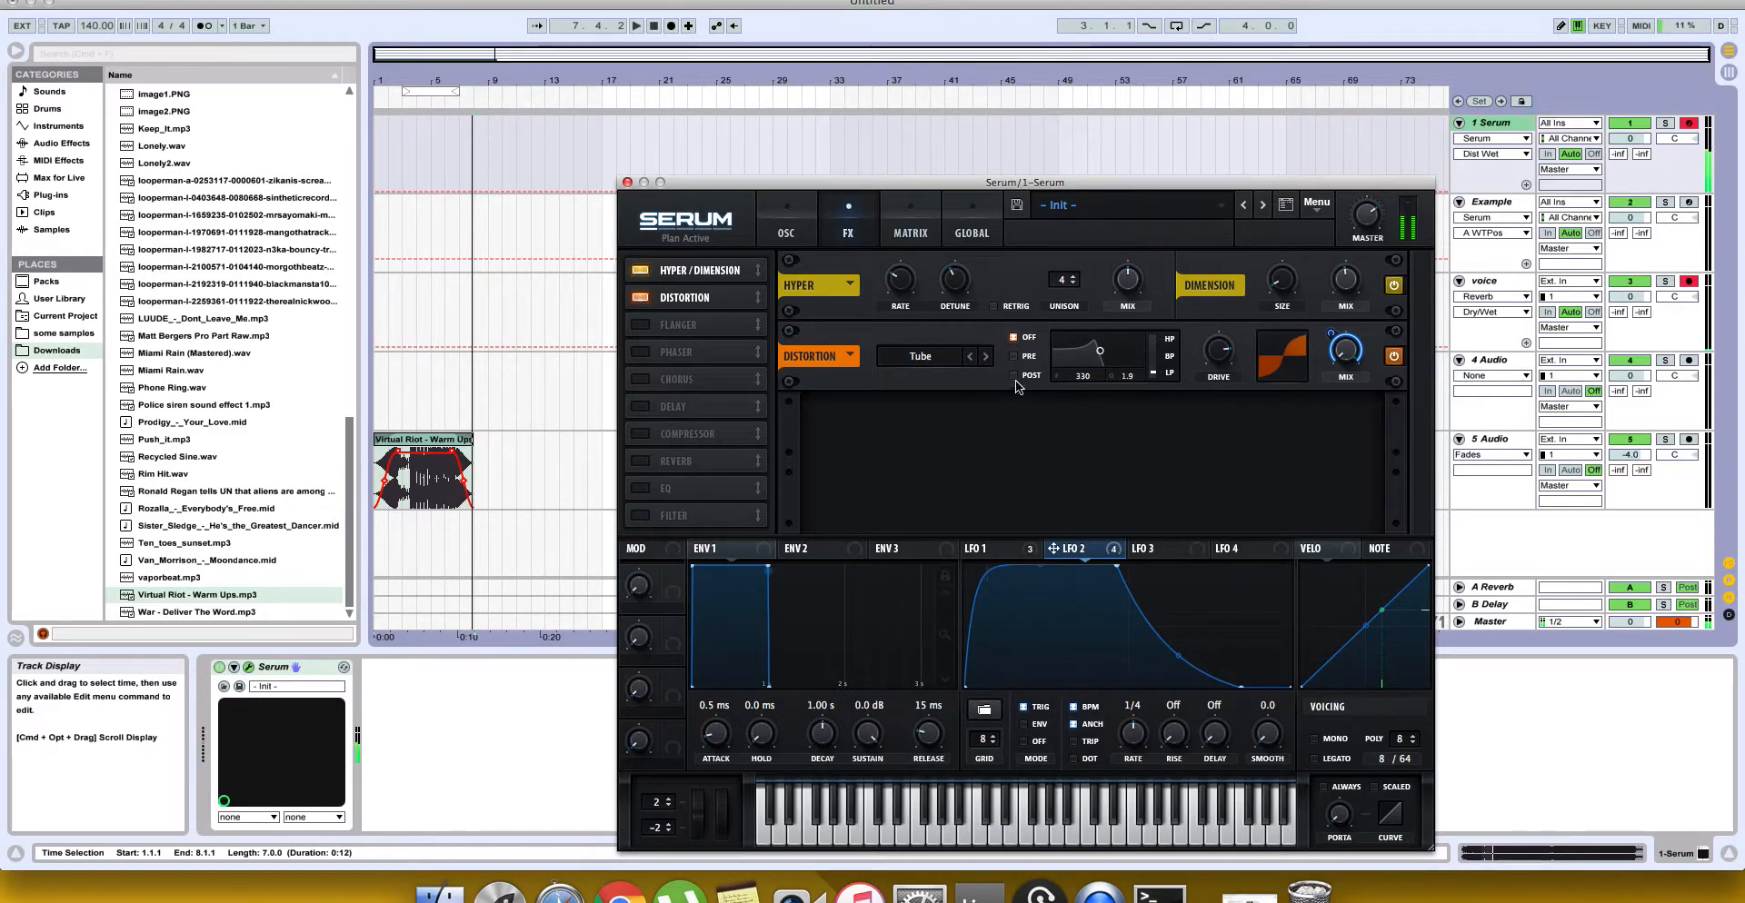
# Step: Enable the Compressor in Multiband mode, lower its threshold and assign LFO 2 to the threshold
pyautogui.click(639, 434)
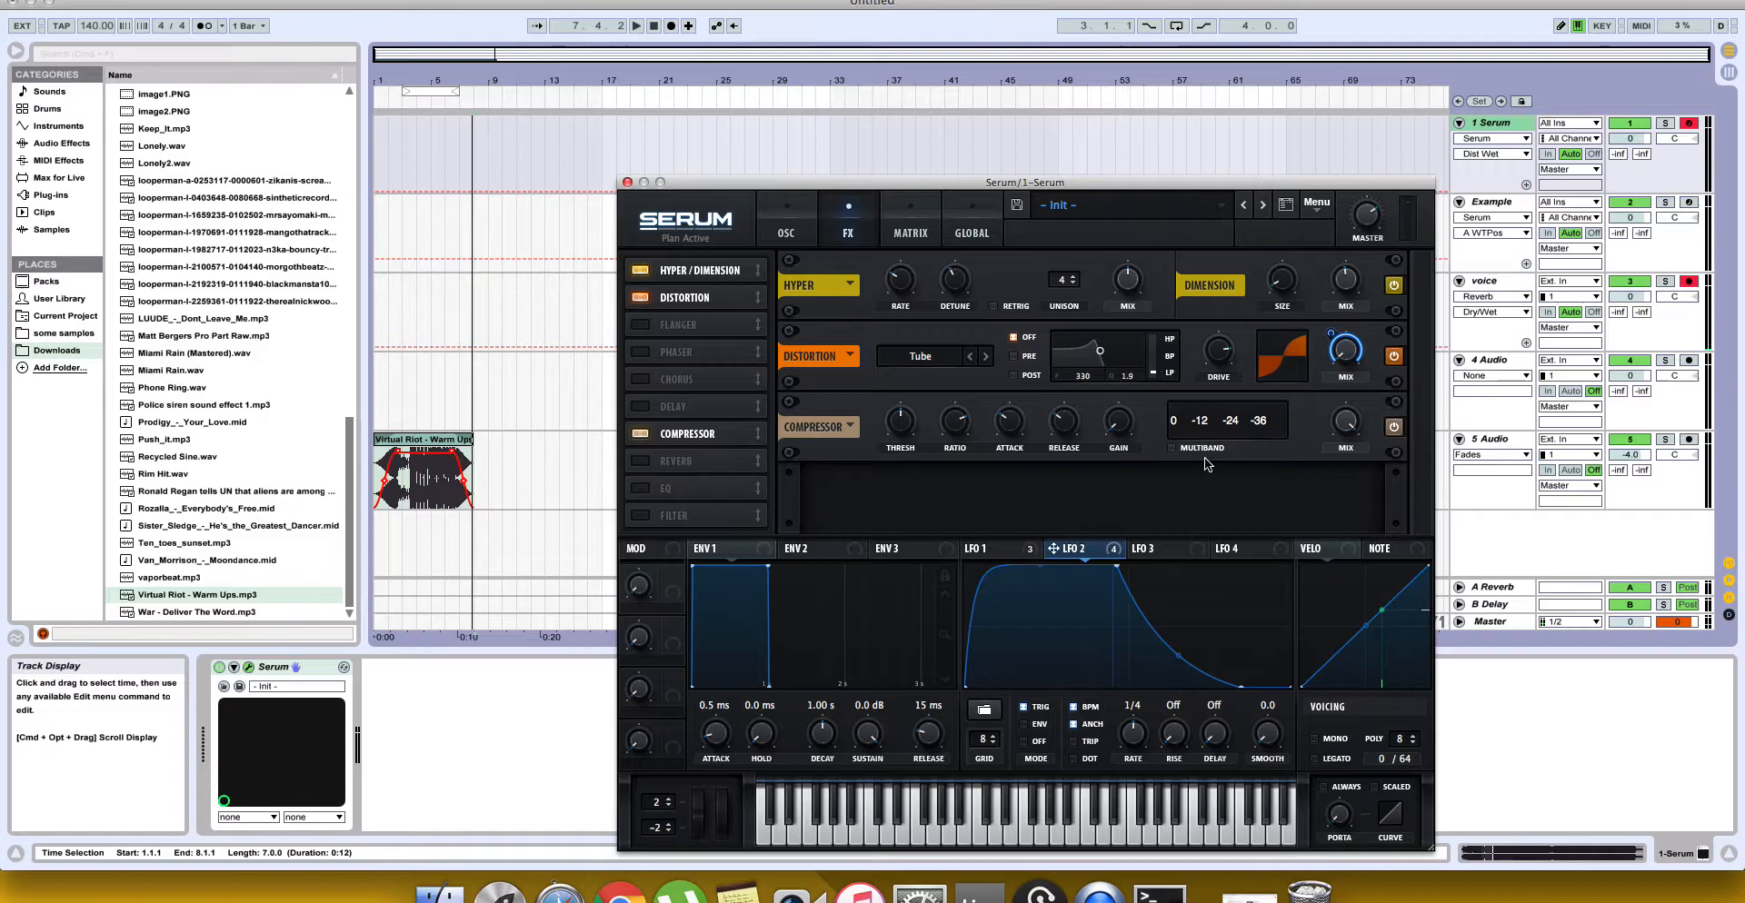
pyautogui.click(1173, 448)
pyautogui.moveTo(915, 433); pyautogui.dragTo(905, 461)
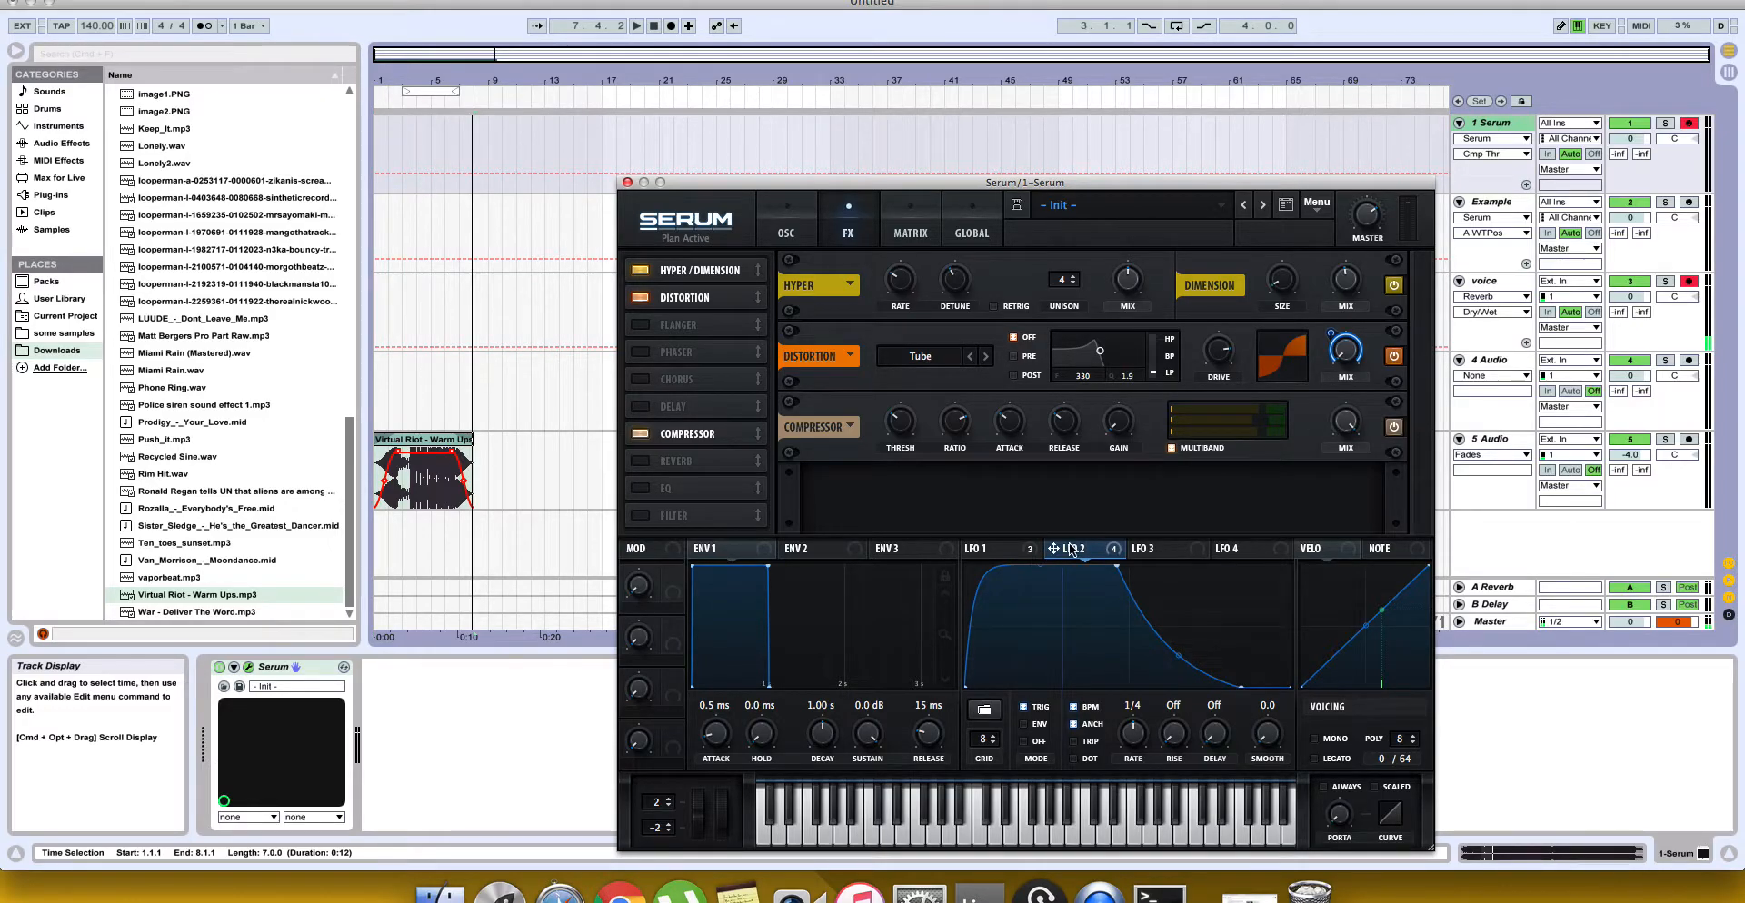
pyautogui.moveTo(1056, 549); pyautogui.dragTo(901, 421)
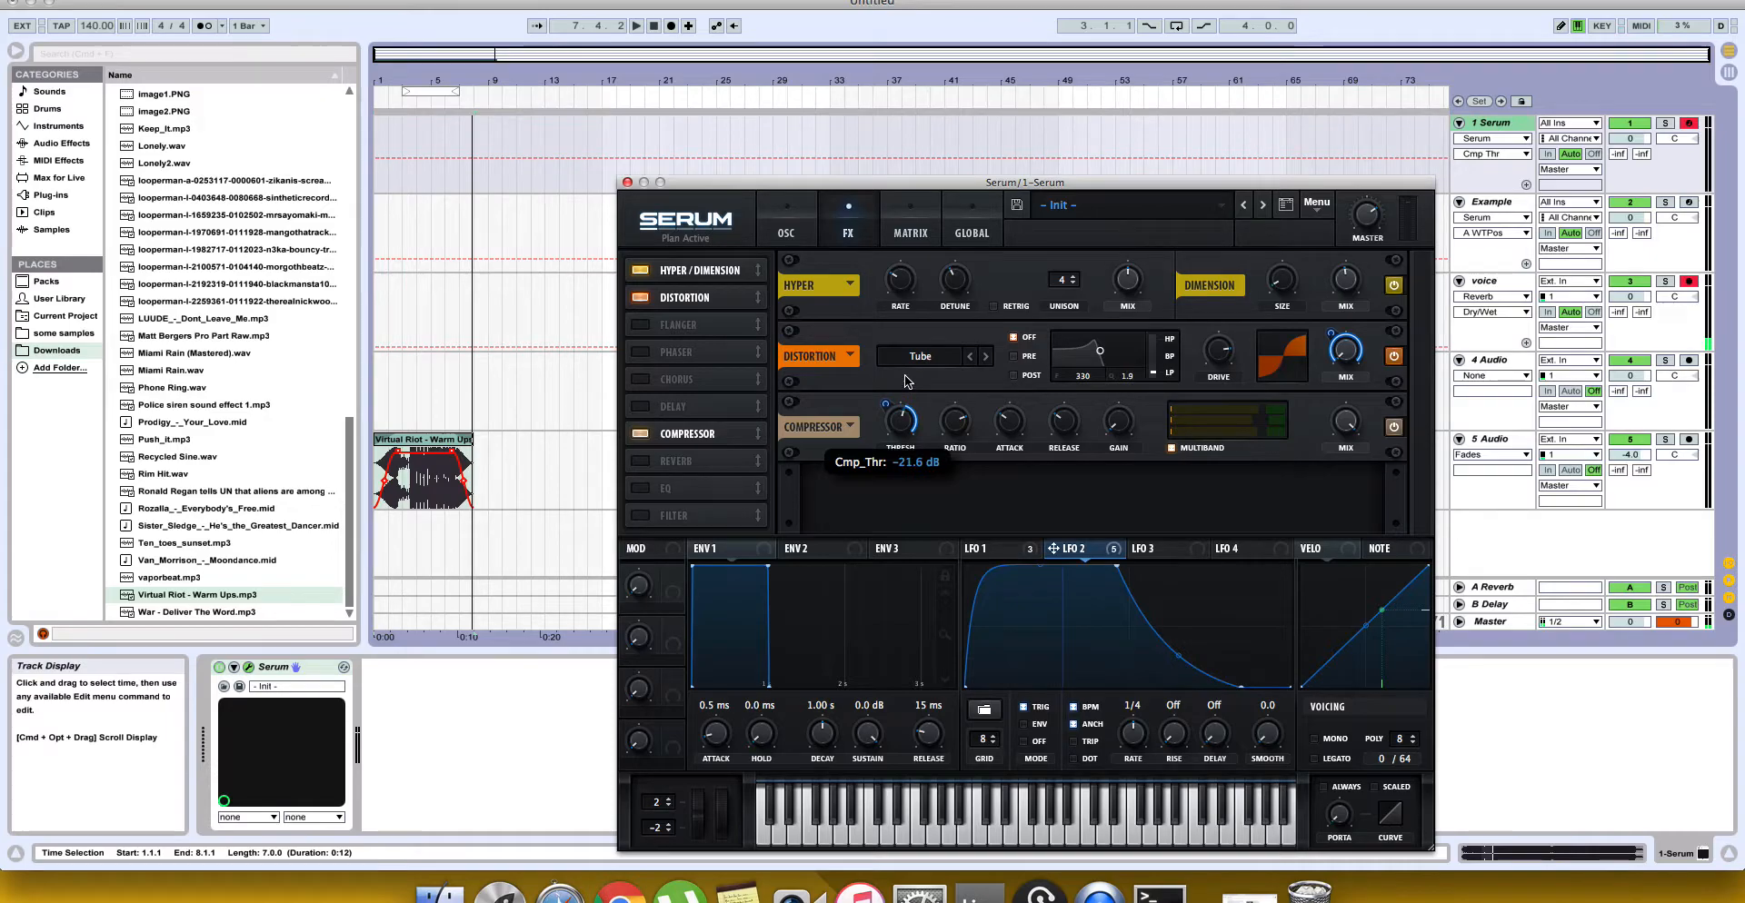
pyautogui.moveTo(868, 455); pyautogui.dragTo(863, 471)
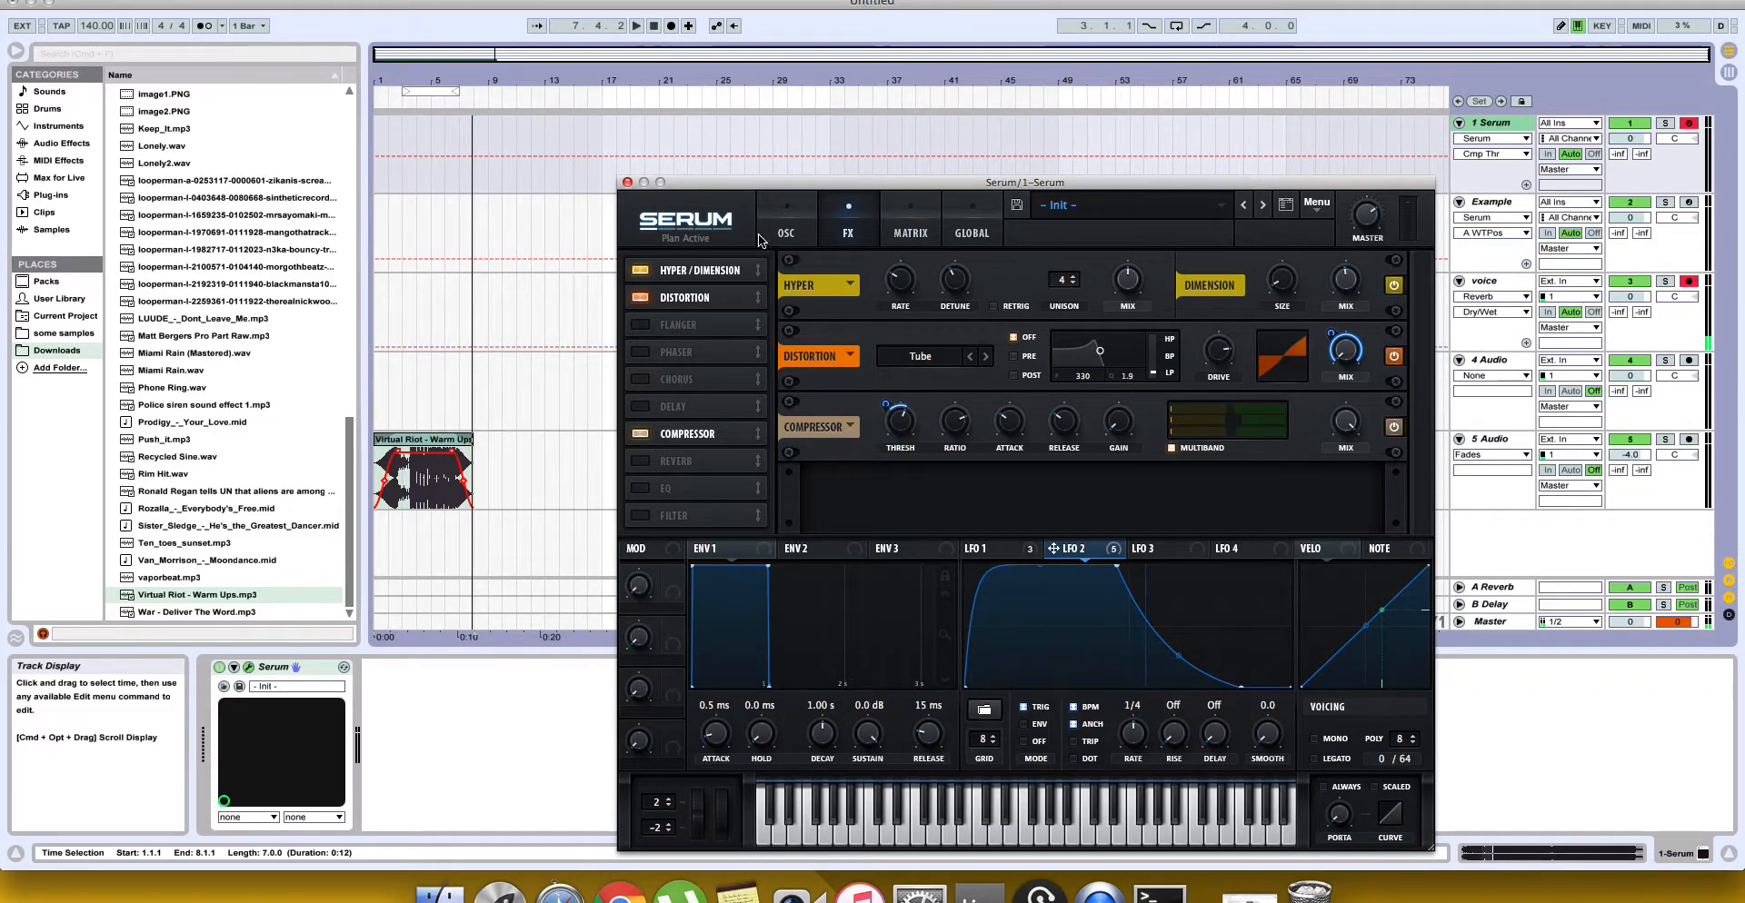
# Step: Review the oscillator and effects settings on 1 Serum and compare them with those of the Example patch
pyautogui.click(786, 232)
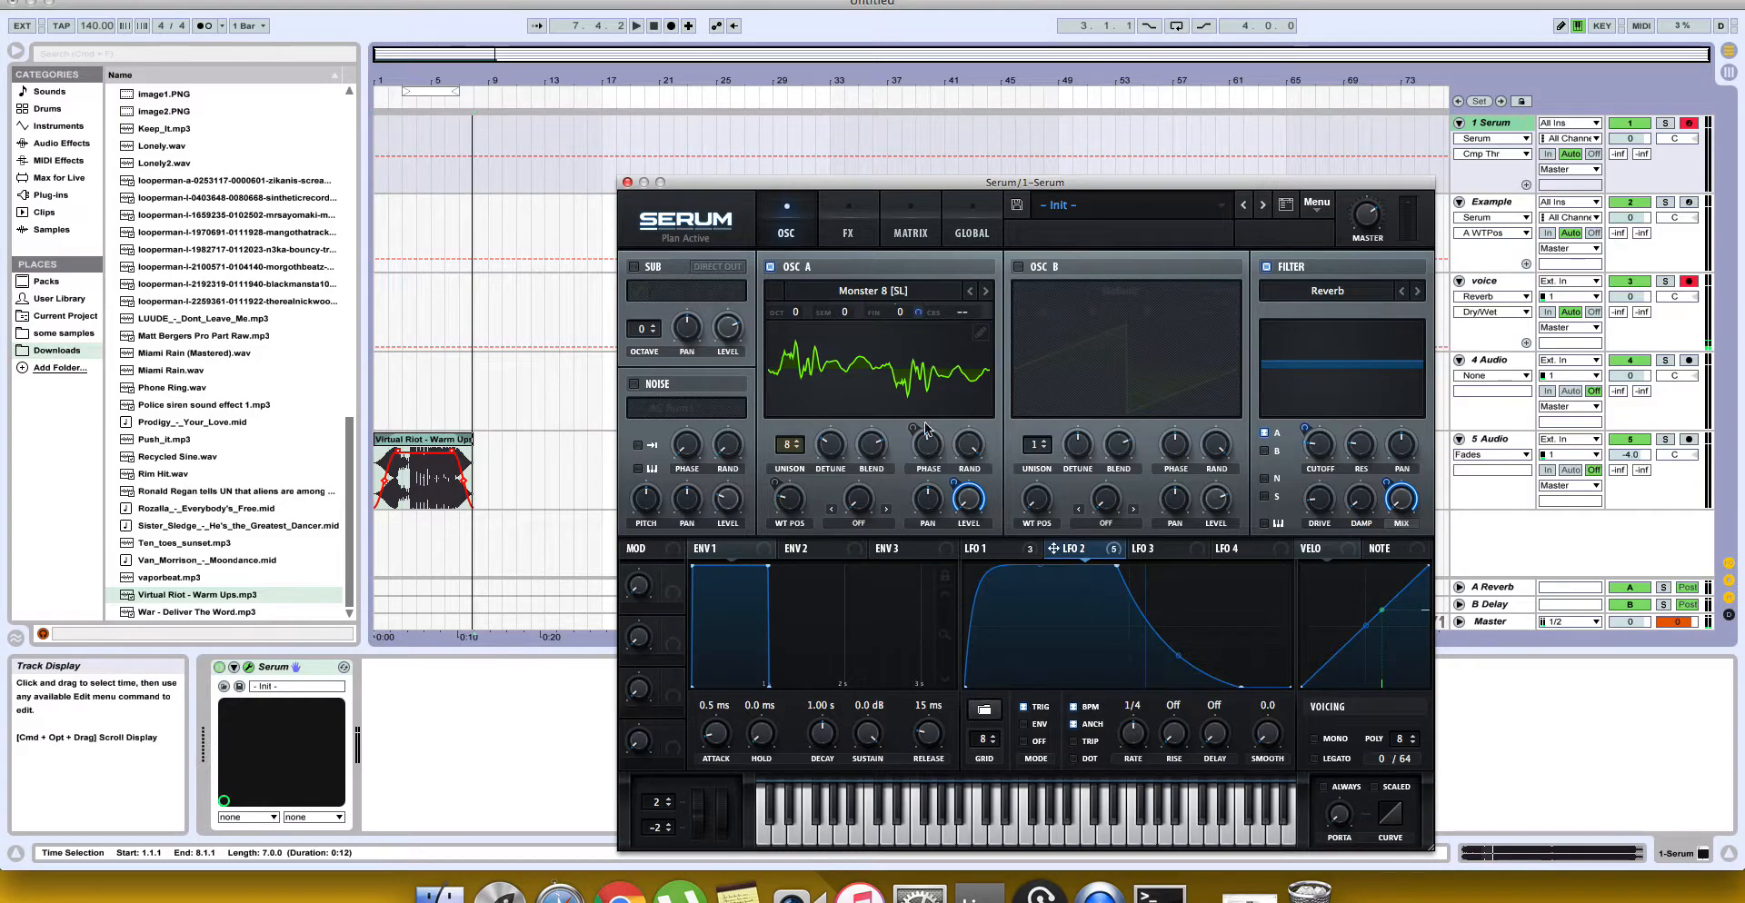
pyautogui.click(846, 232)
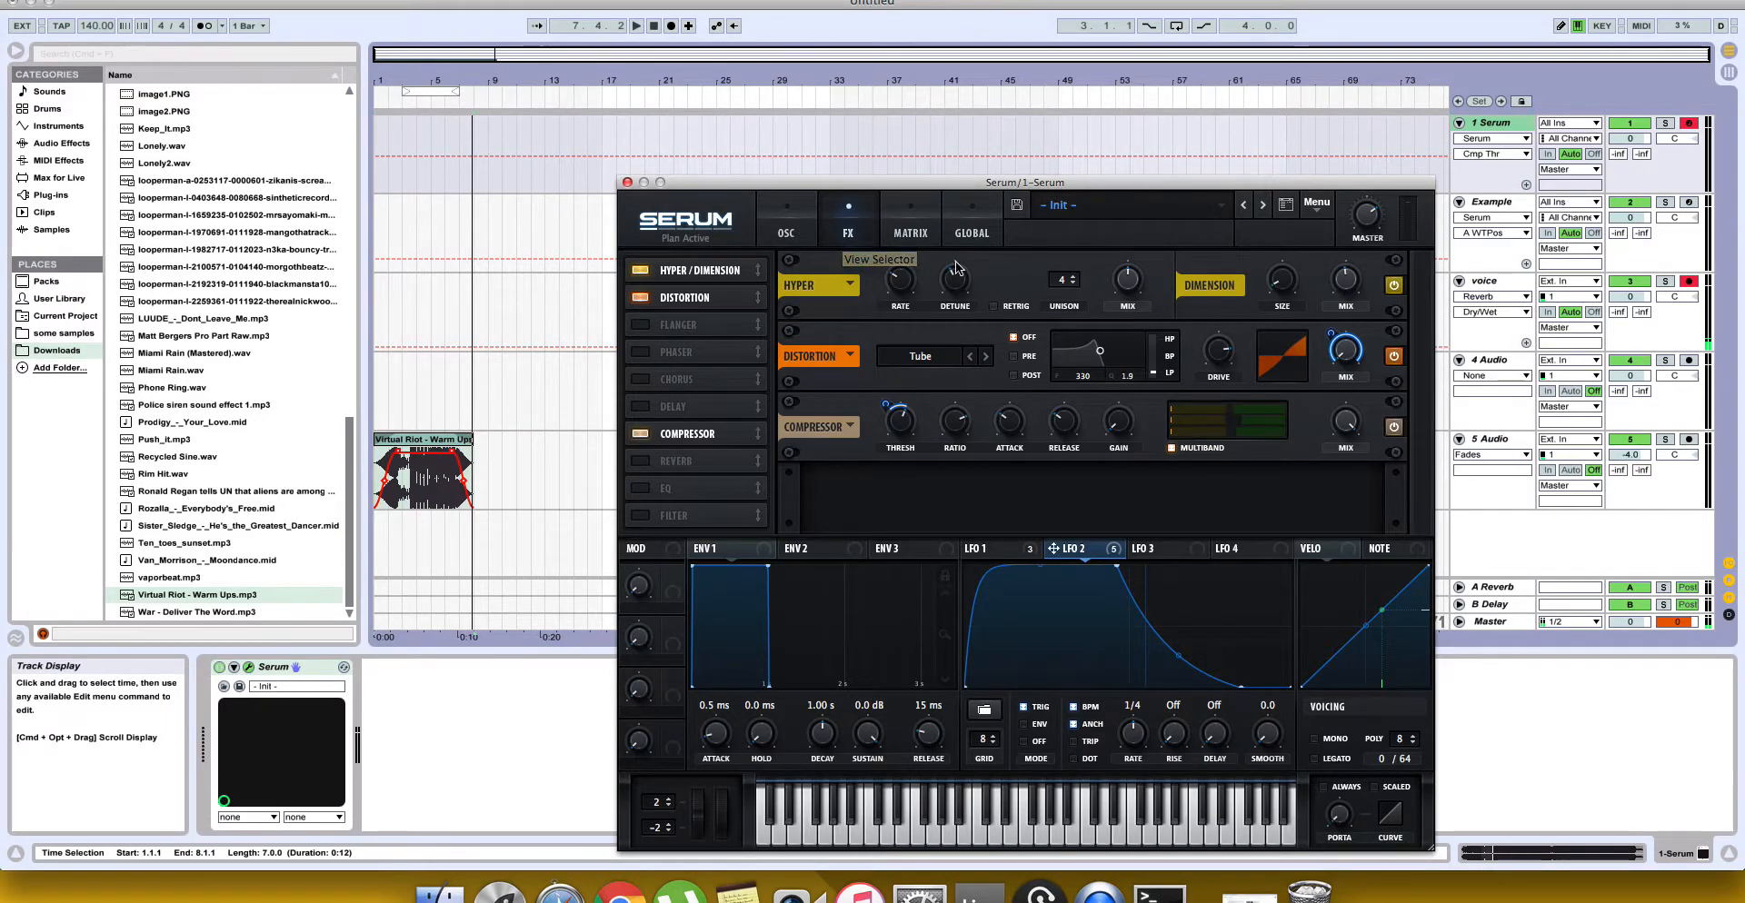
pyautogui.click(1512, 281)
pyautogui.click(1513, 229)
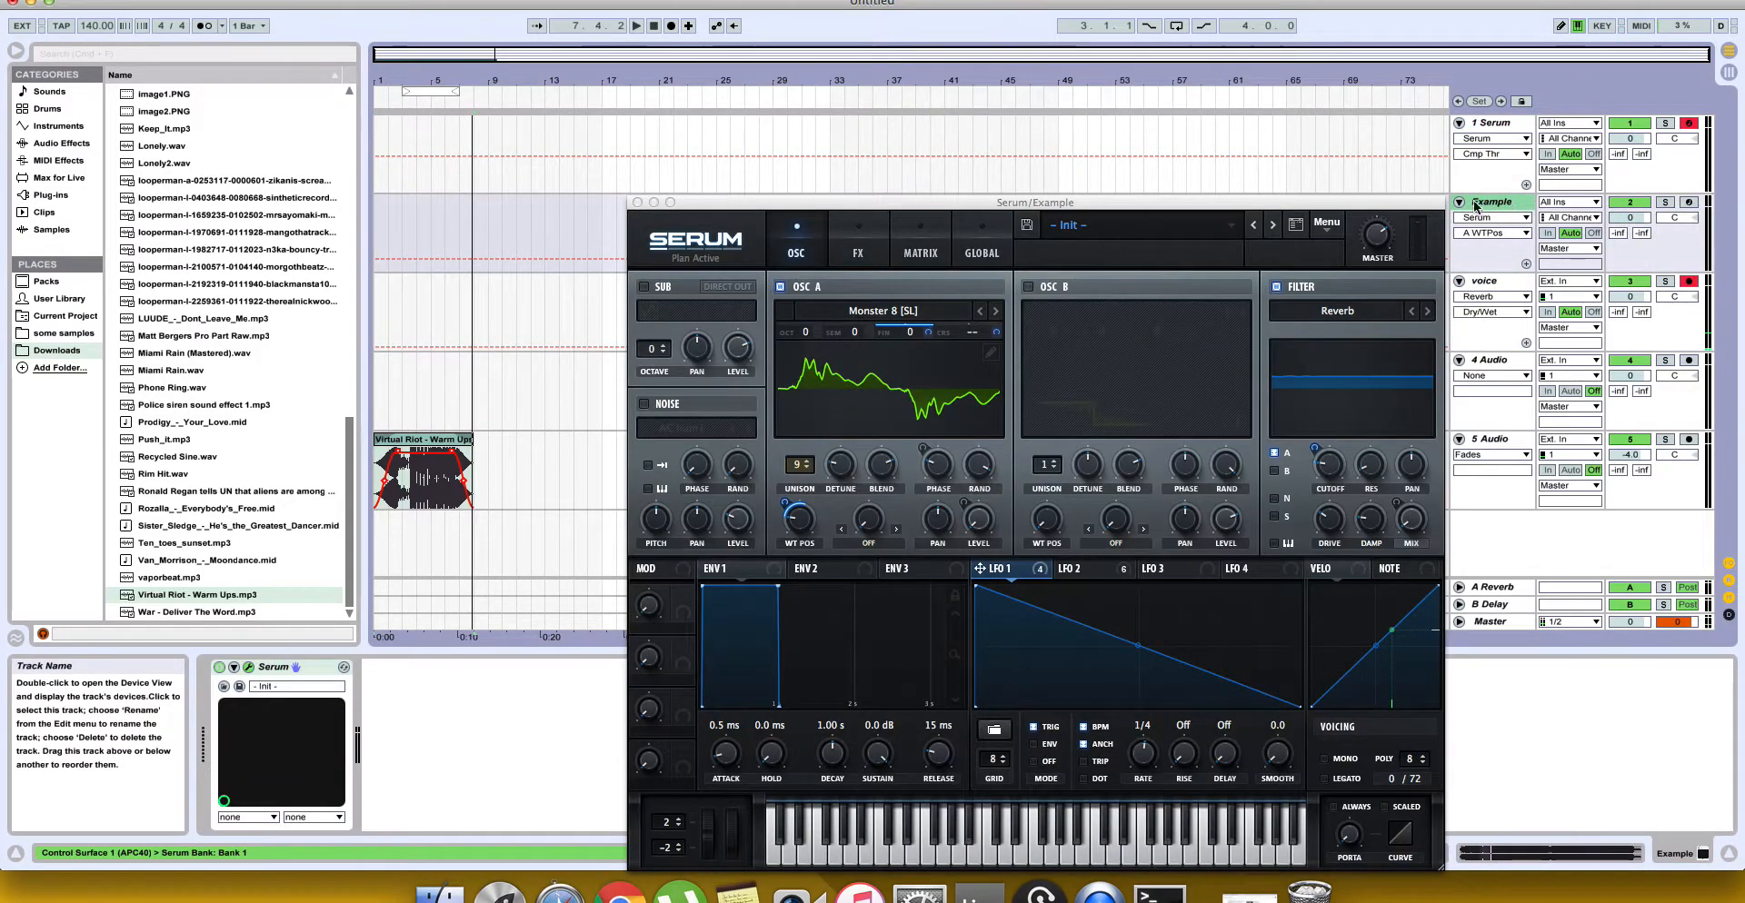
pyautogui.click(858, 253)
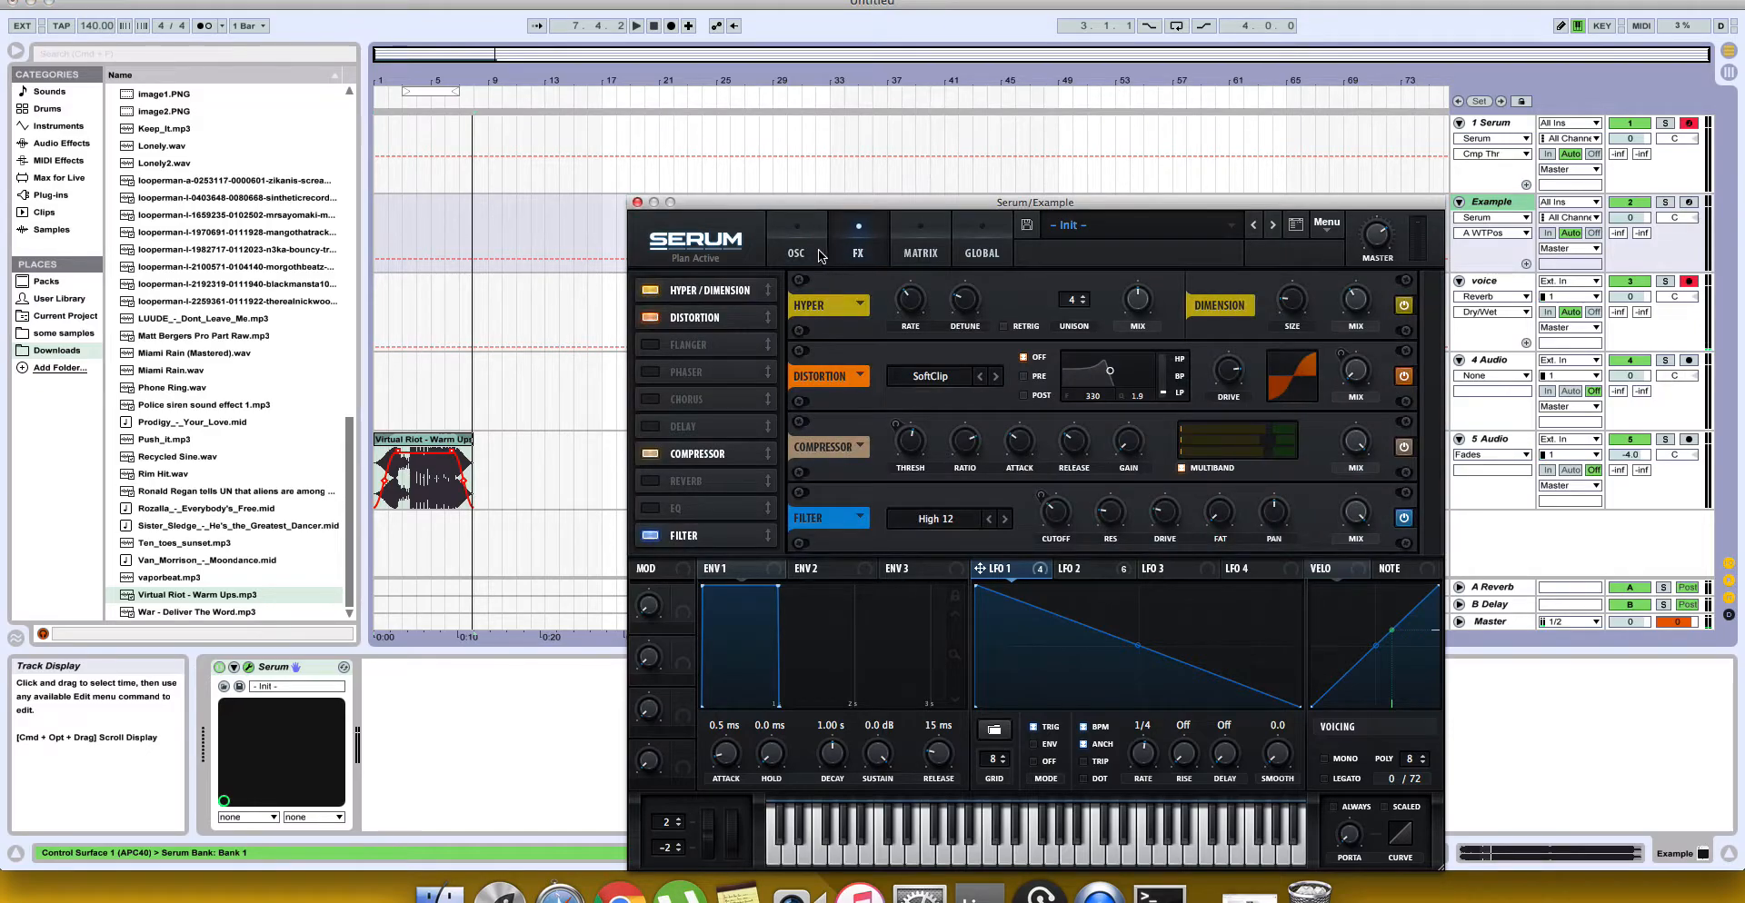
pyautogui.click(804, 254)
pyautogui.click(855, 250)
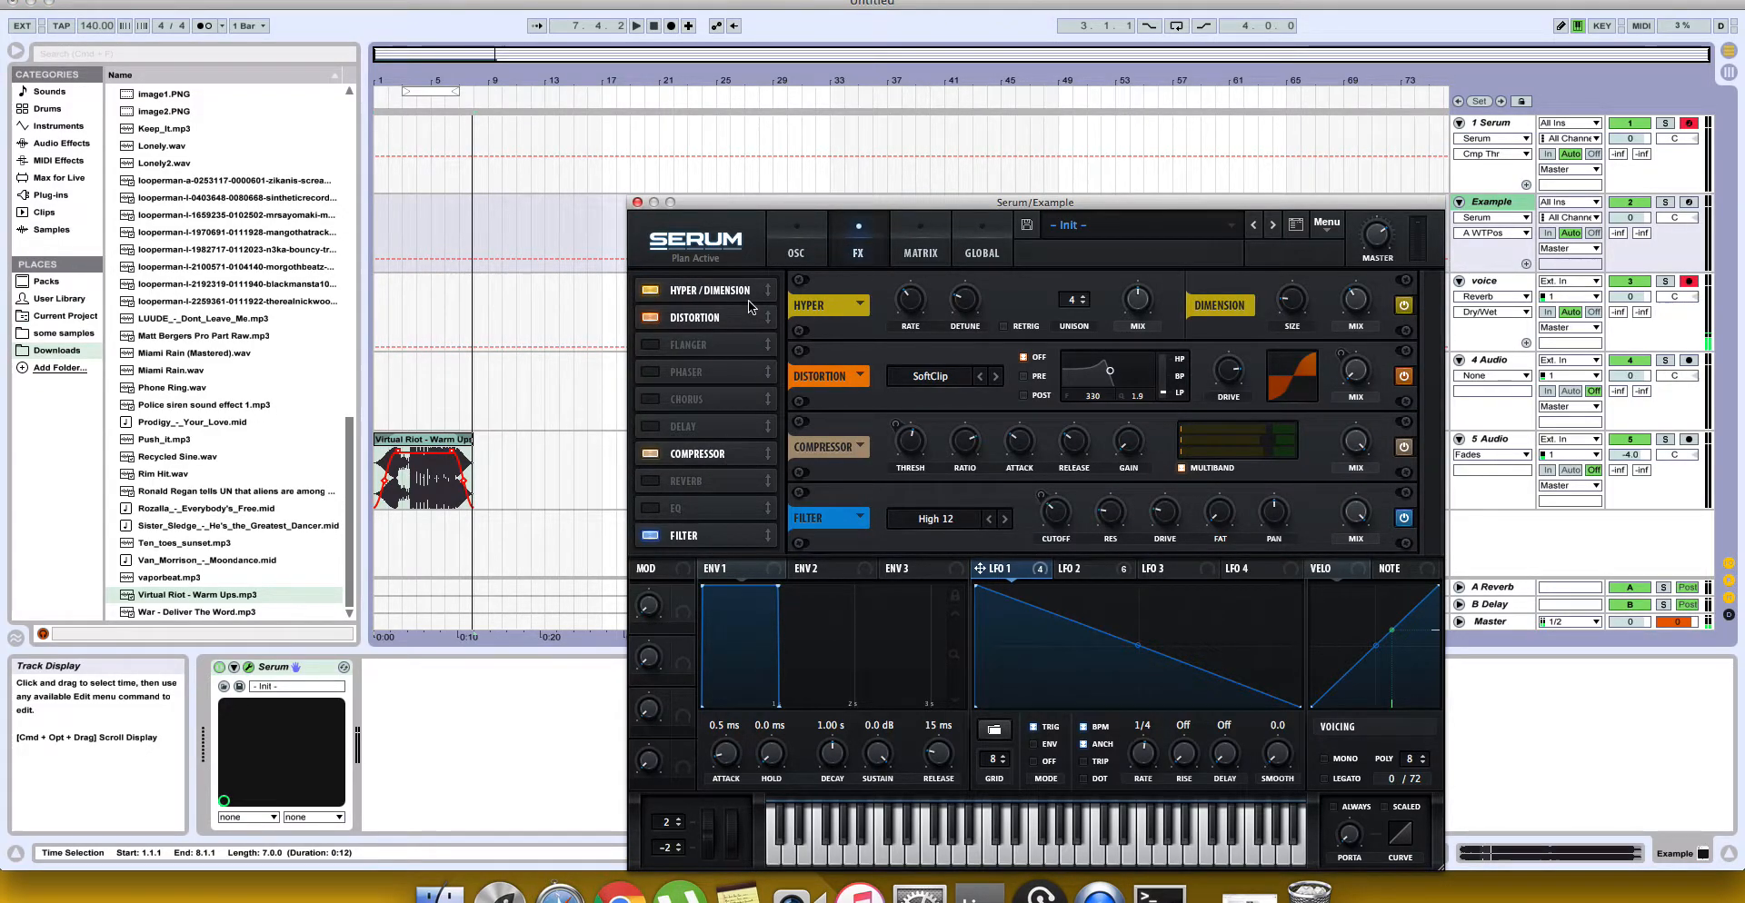
pyautogui.click(789, 252)
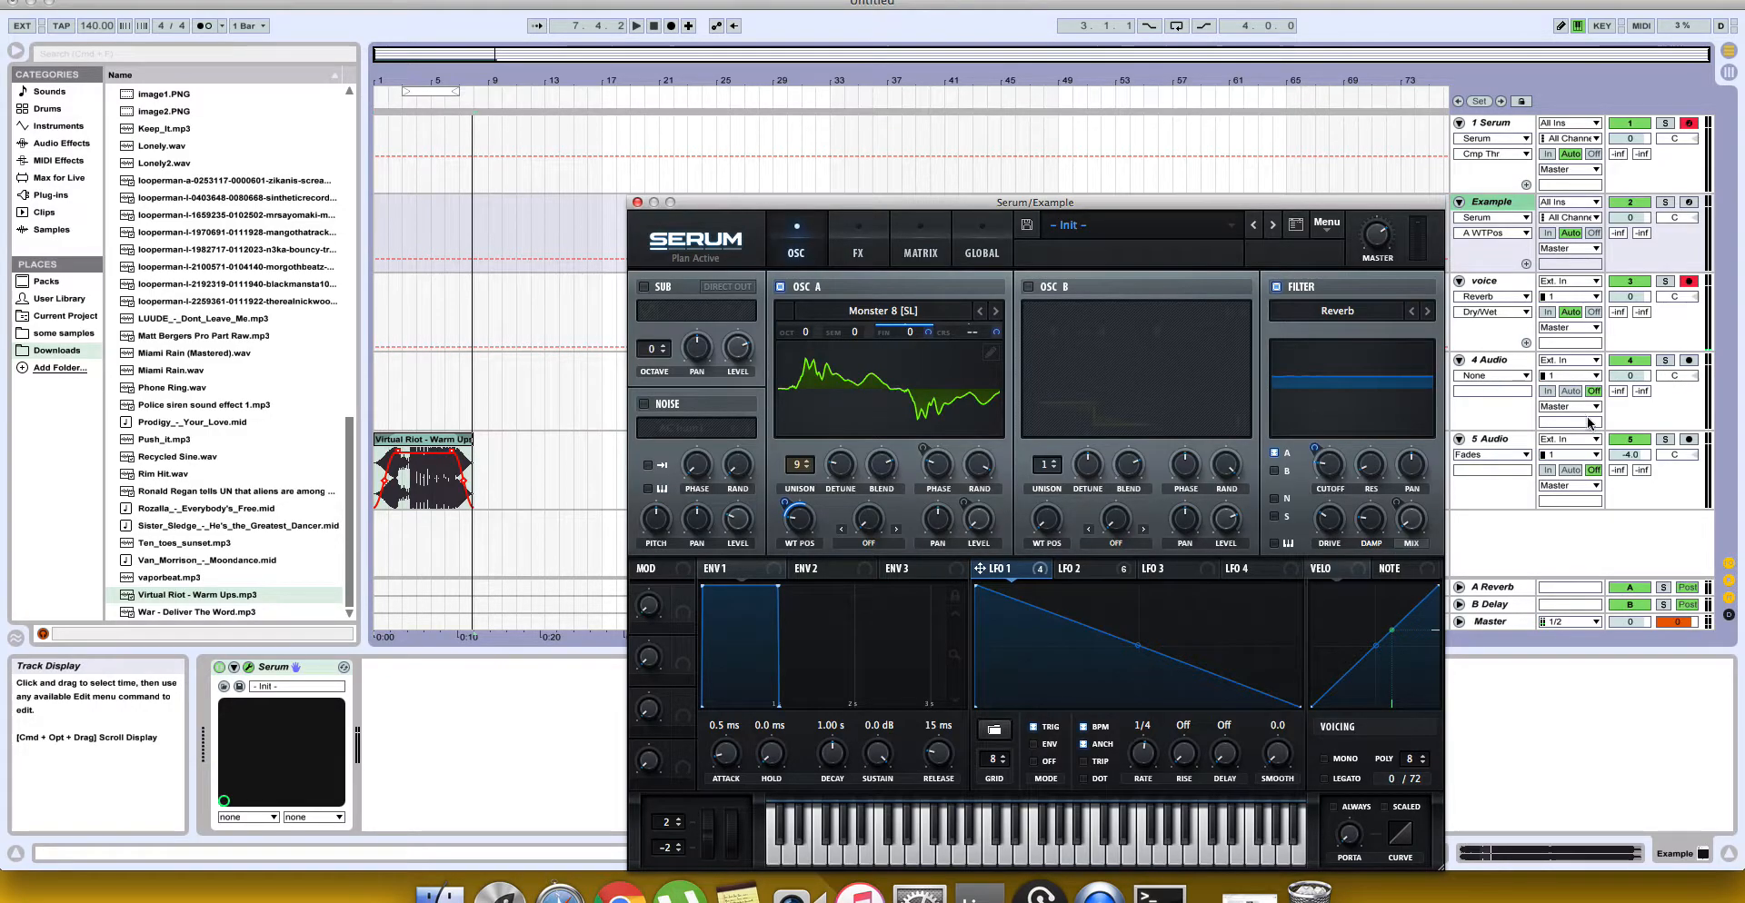
pyautogui.click(1508, 282)
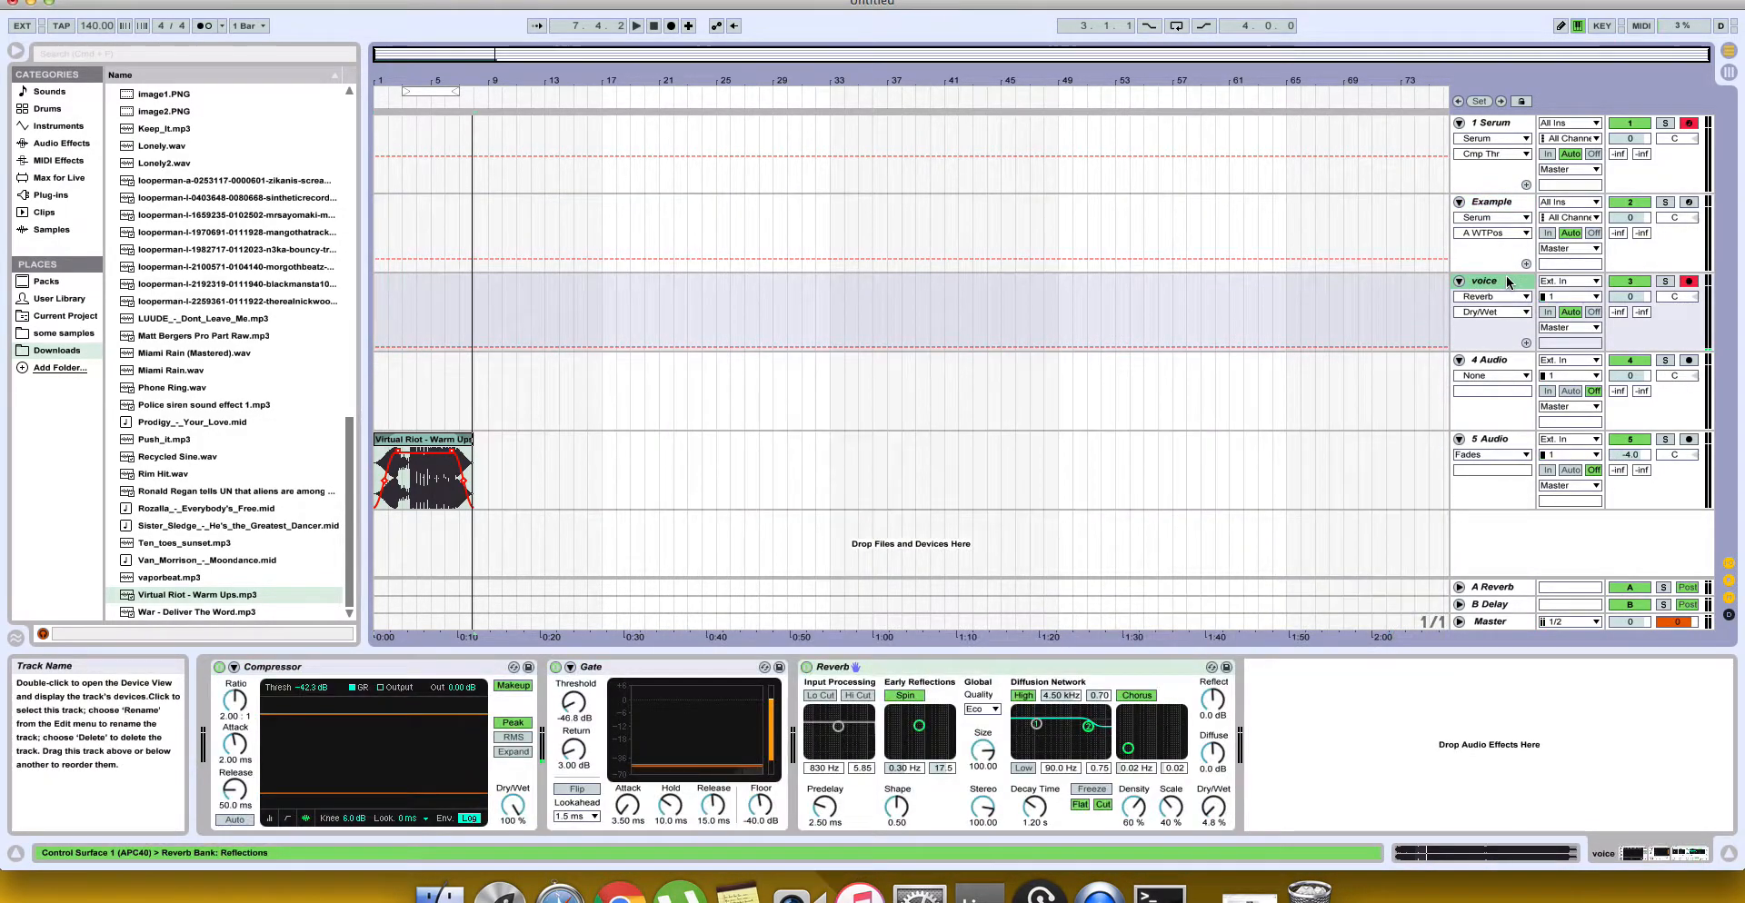
# Step: On 1 Serum, try a 1/8 rate on LFO 1 and LFO 2, then set LFO 2's rate to 1/4
pyautogui.click(1503, 123)
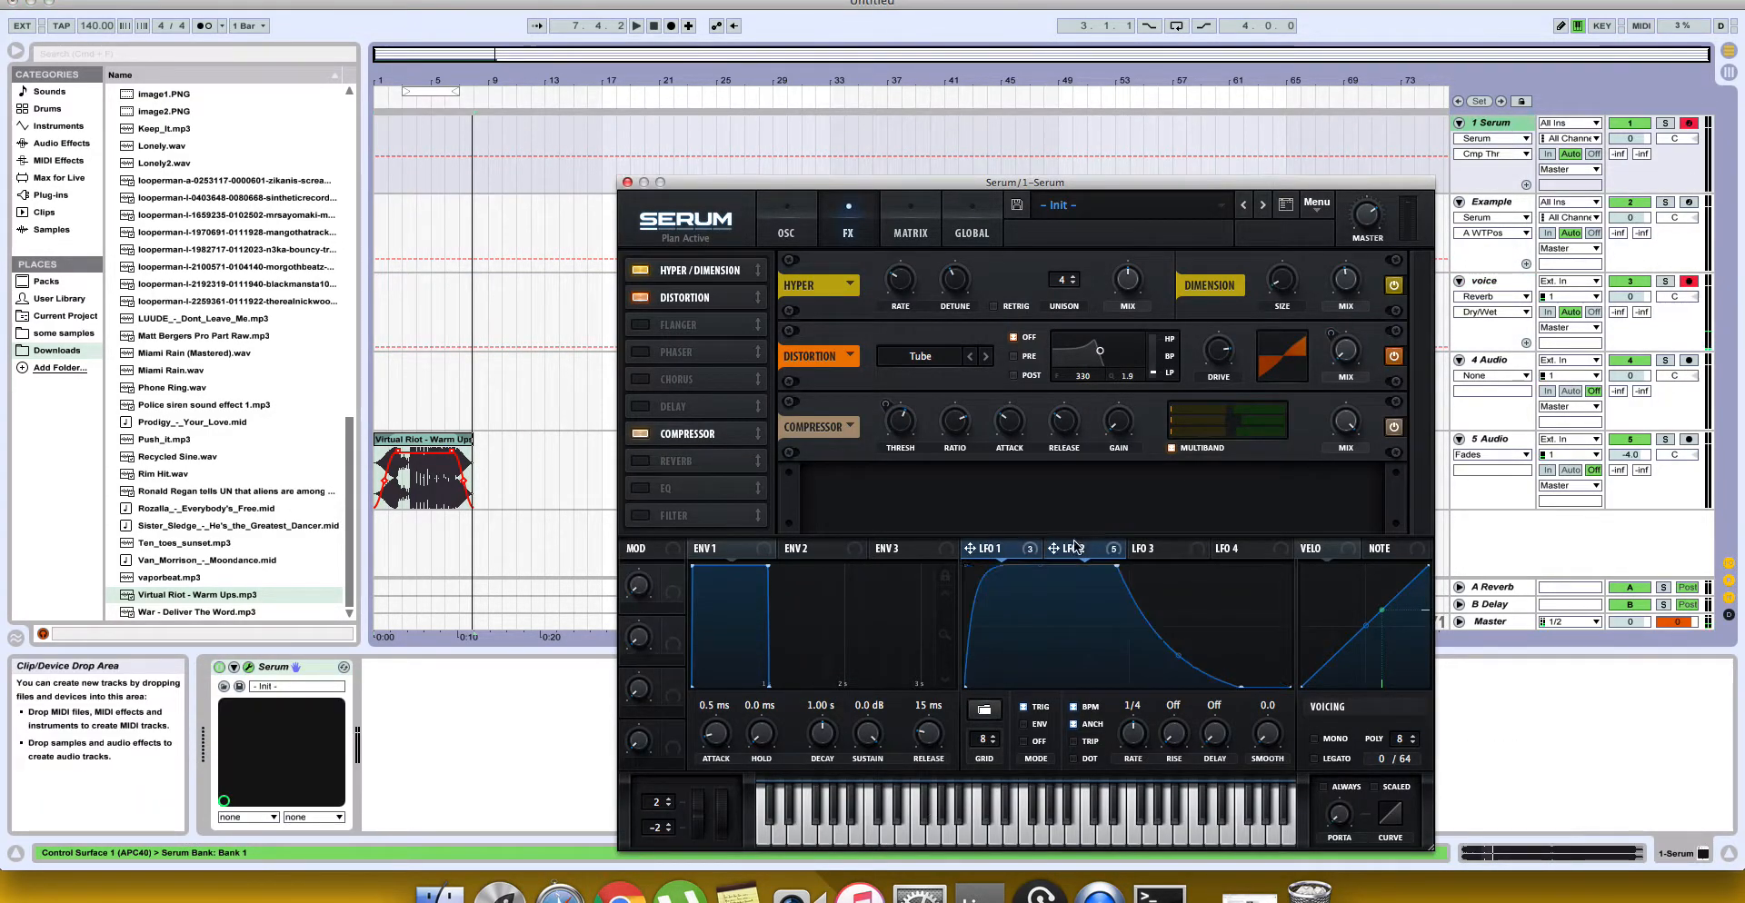
pyautogui.click(1127, 732)
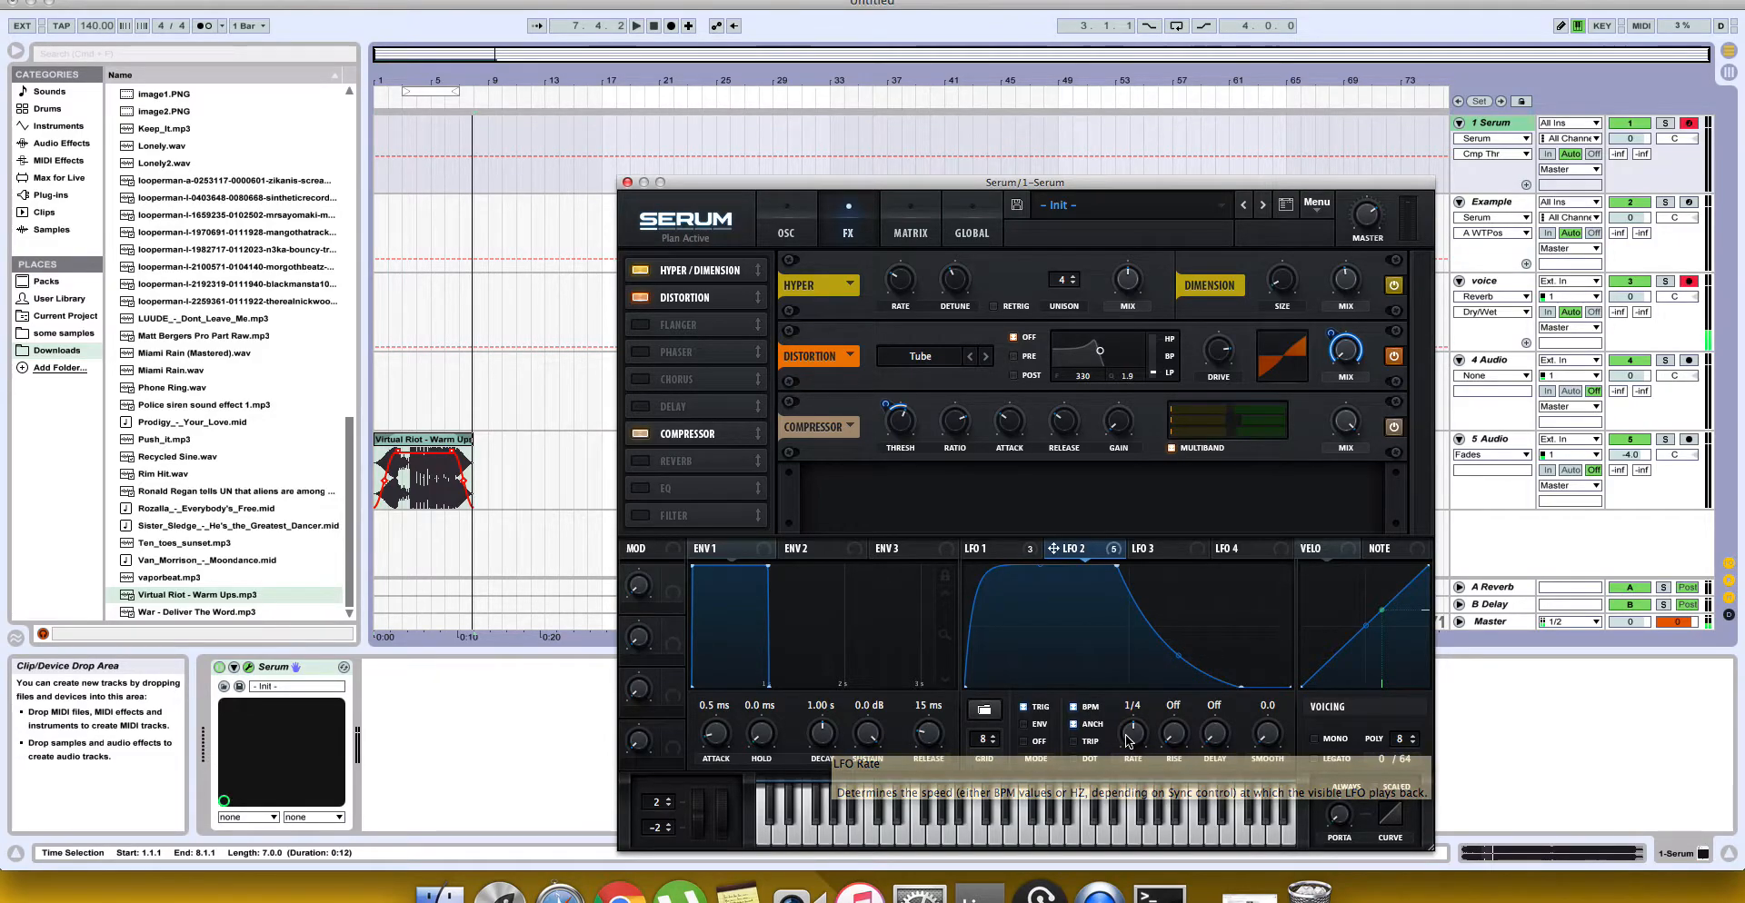
pyautogui.click(986, 549)
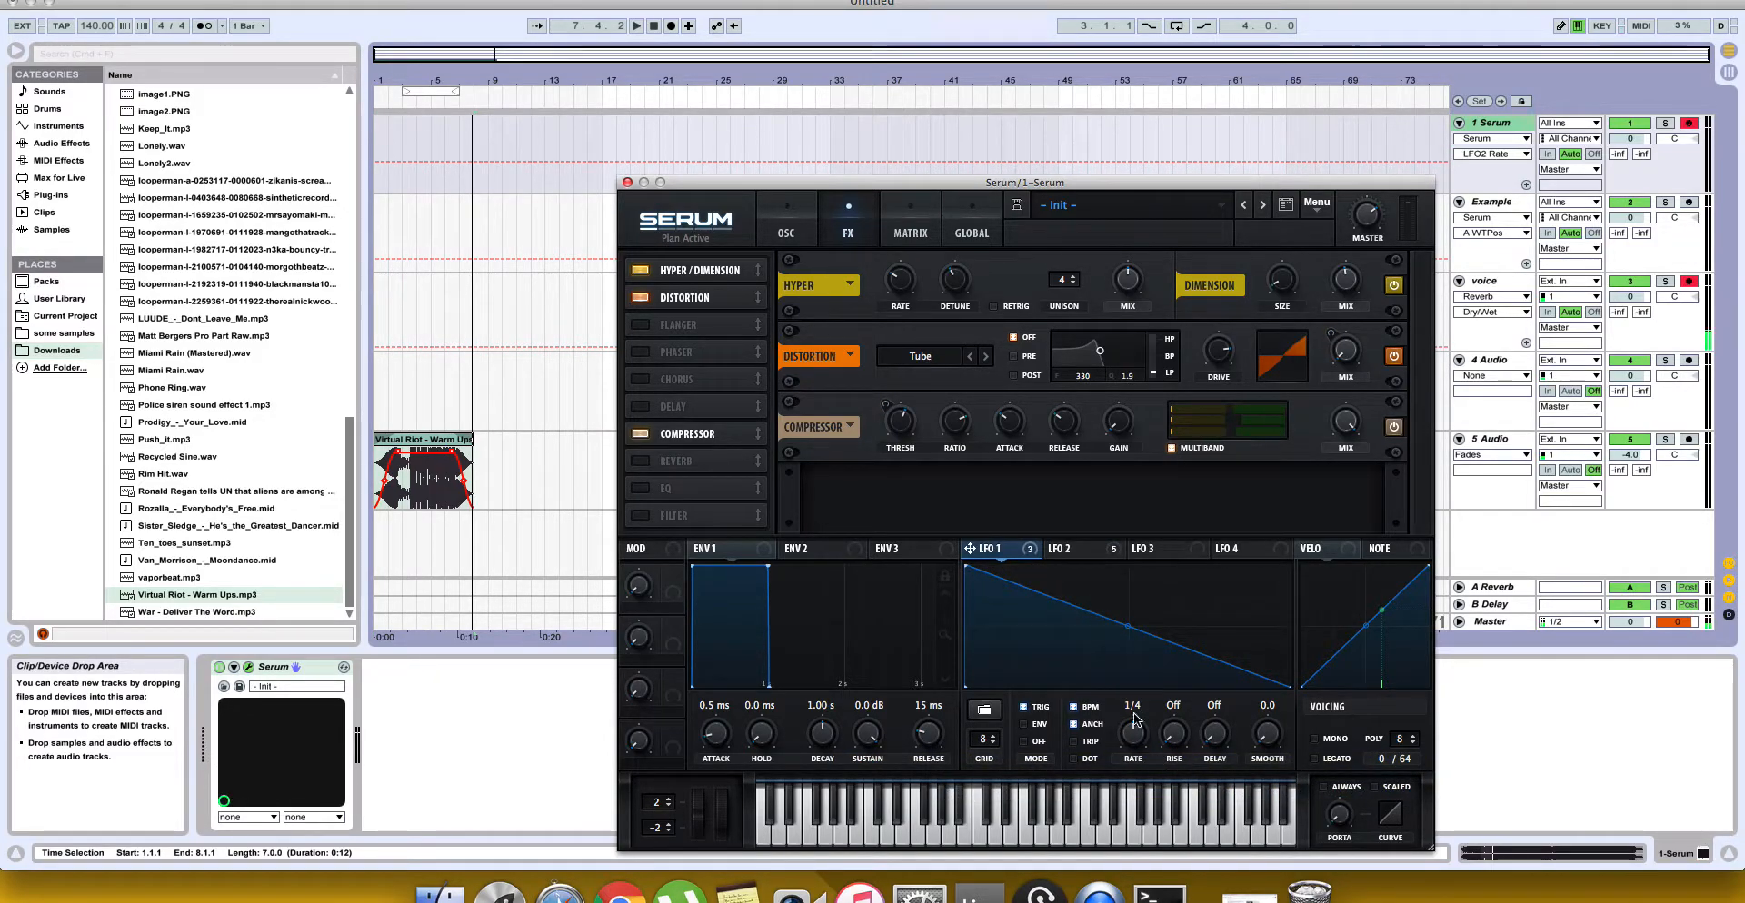
pyautogui.moveTo(1142, 737); pyautogui.dragTo(1146, 717)
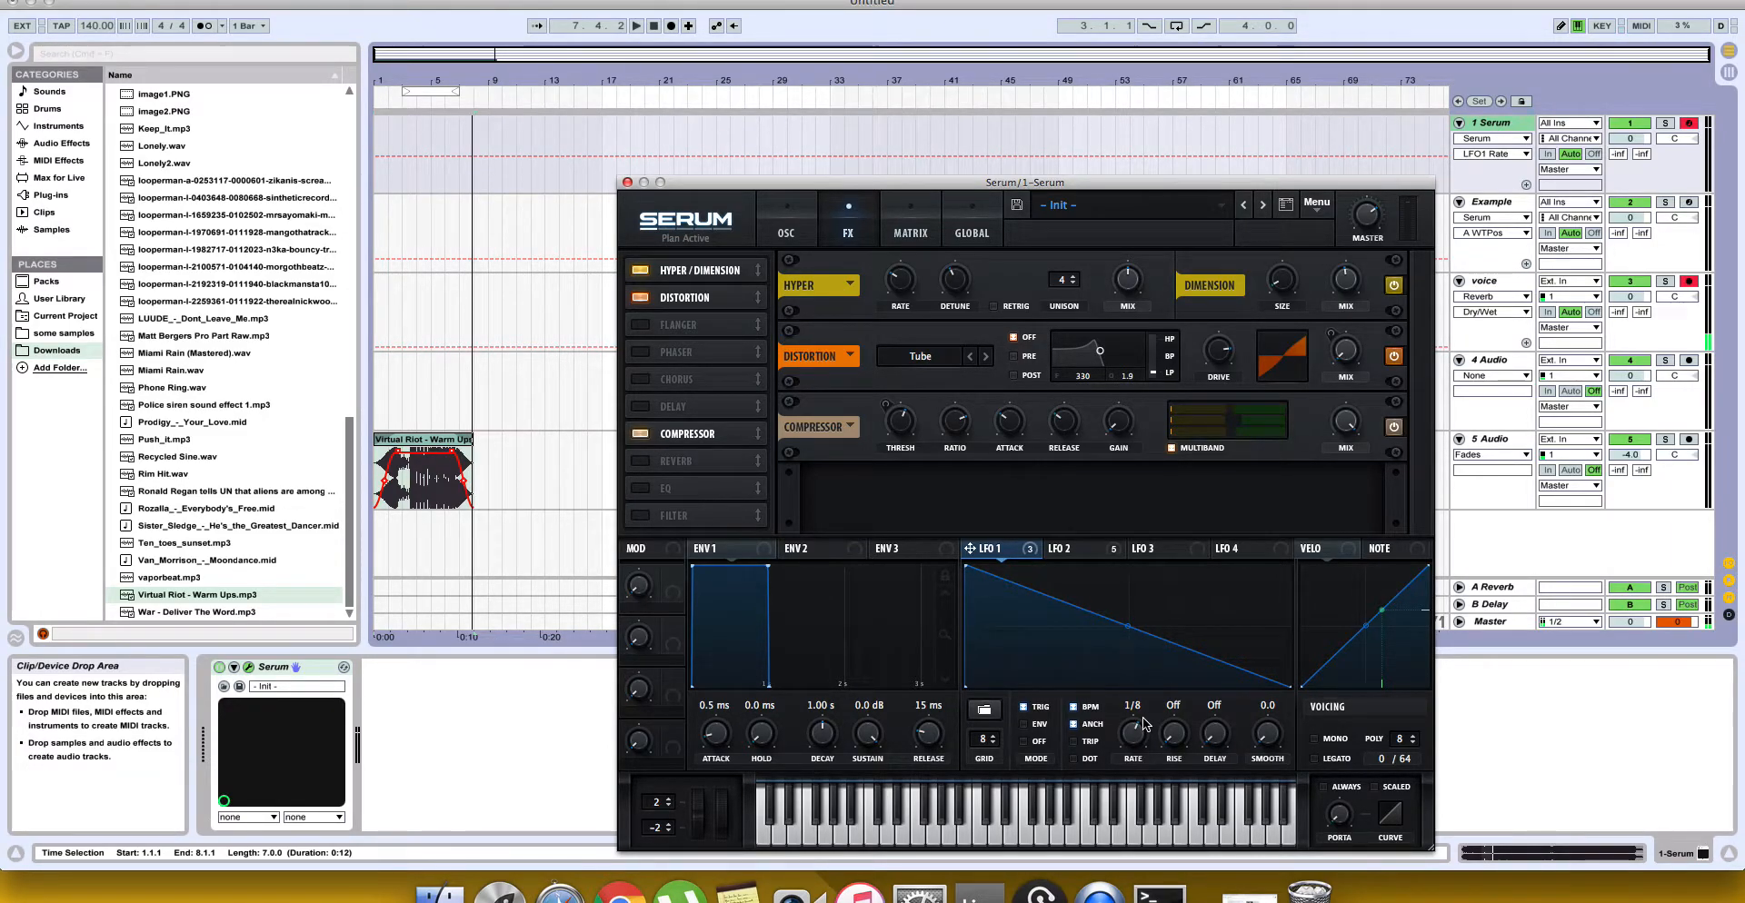
pyautogui.moveTo(1145, 724); pyautogui.dragTo(1140, 715)
pyautogui.click(1068, 548)
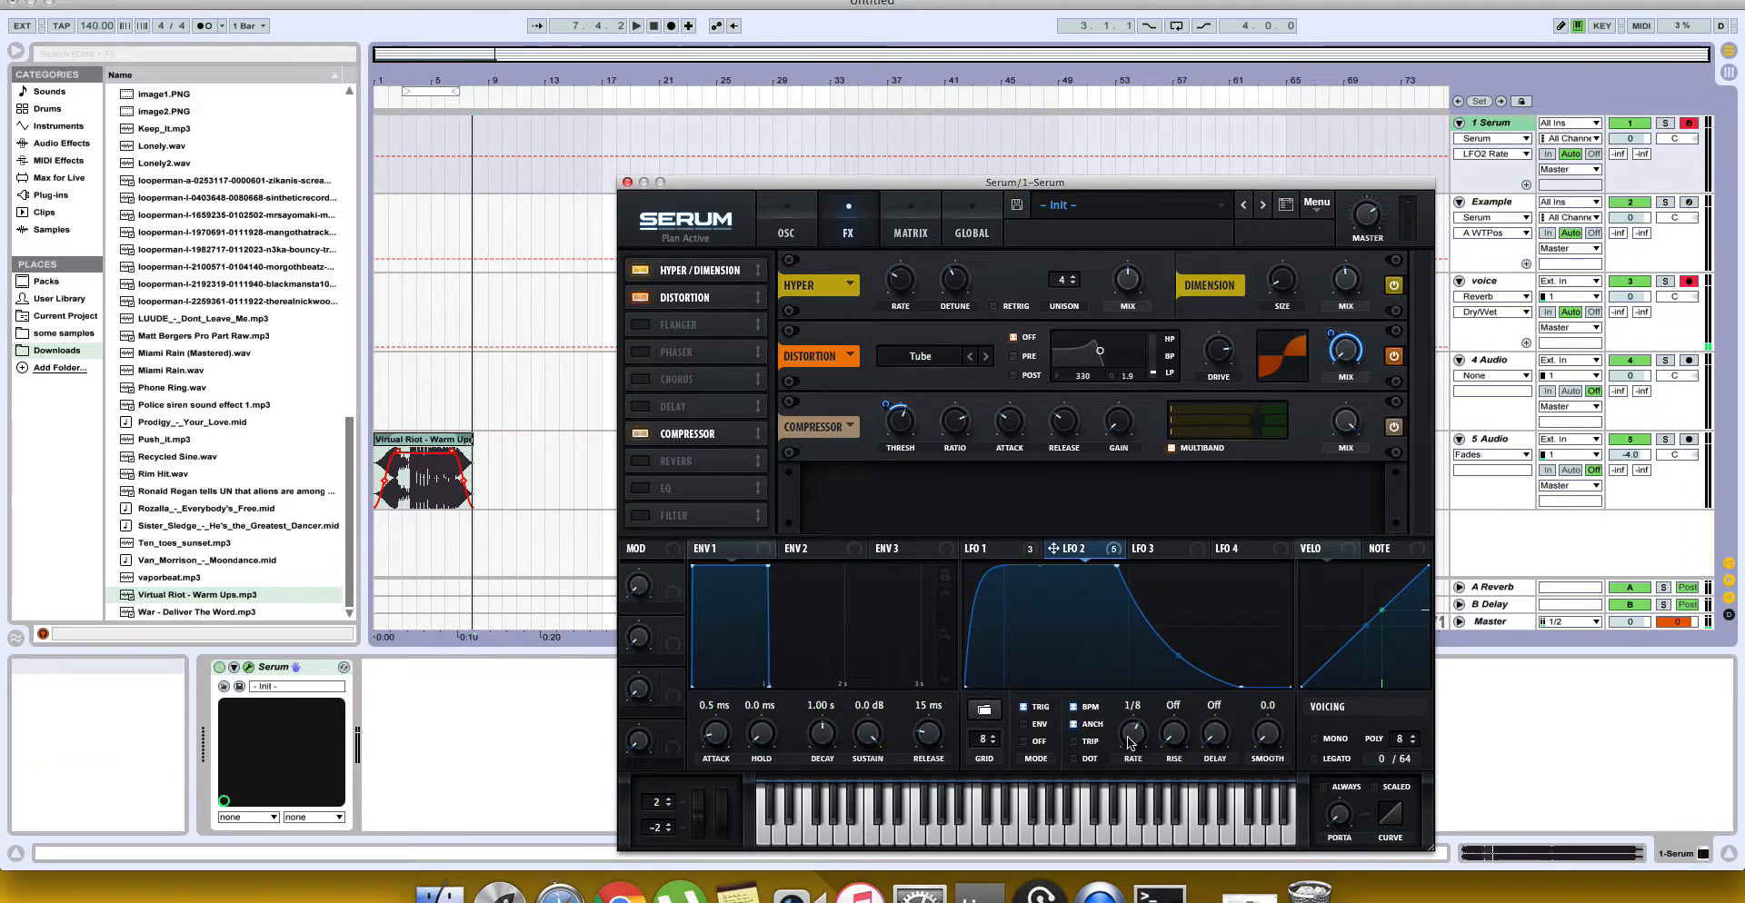
pyautogui.moveTo(1125, 748); pyautogui.dragTo(1127, 760)
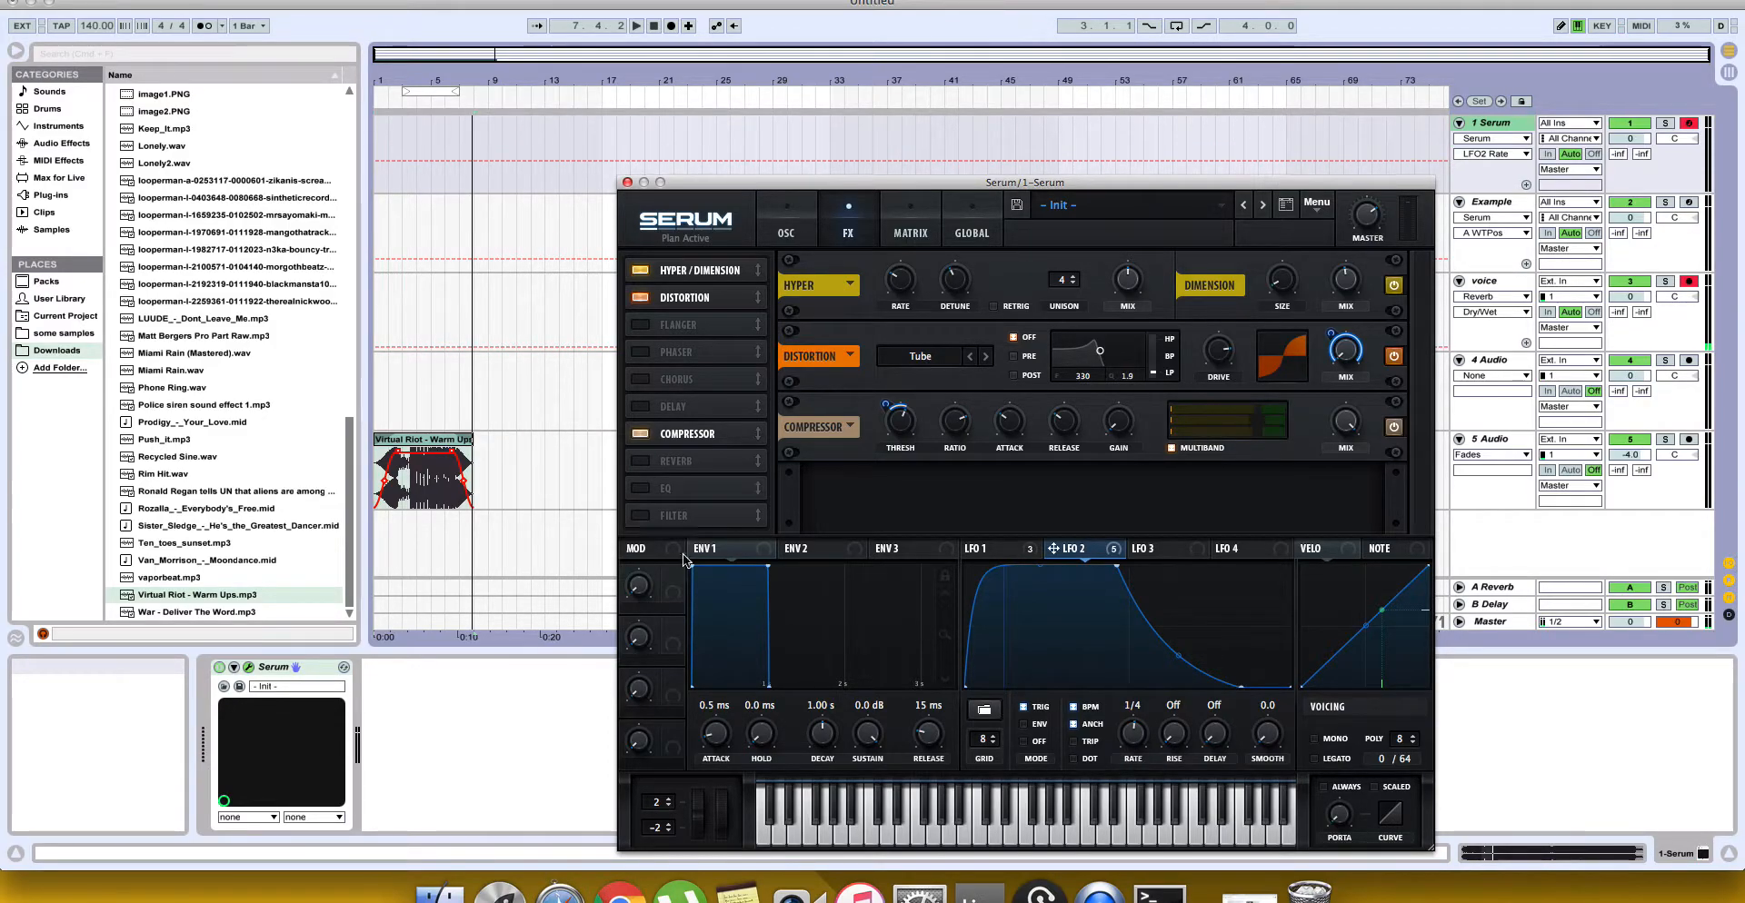
# Step: Enable the Filter and EQ effects and set the effects filter's type to BP 12 from the Multi group
pyautogui.click(647, 514)
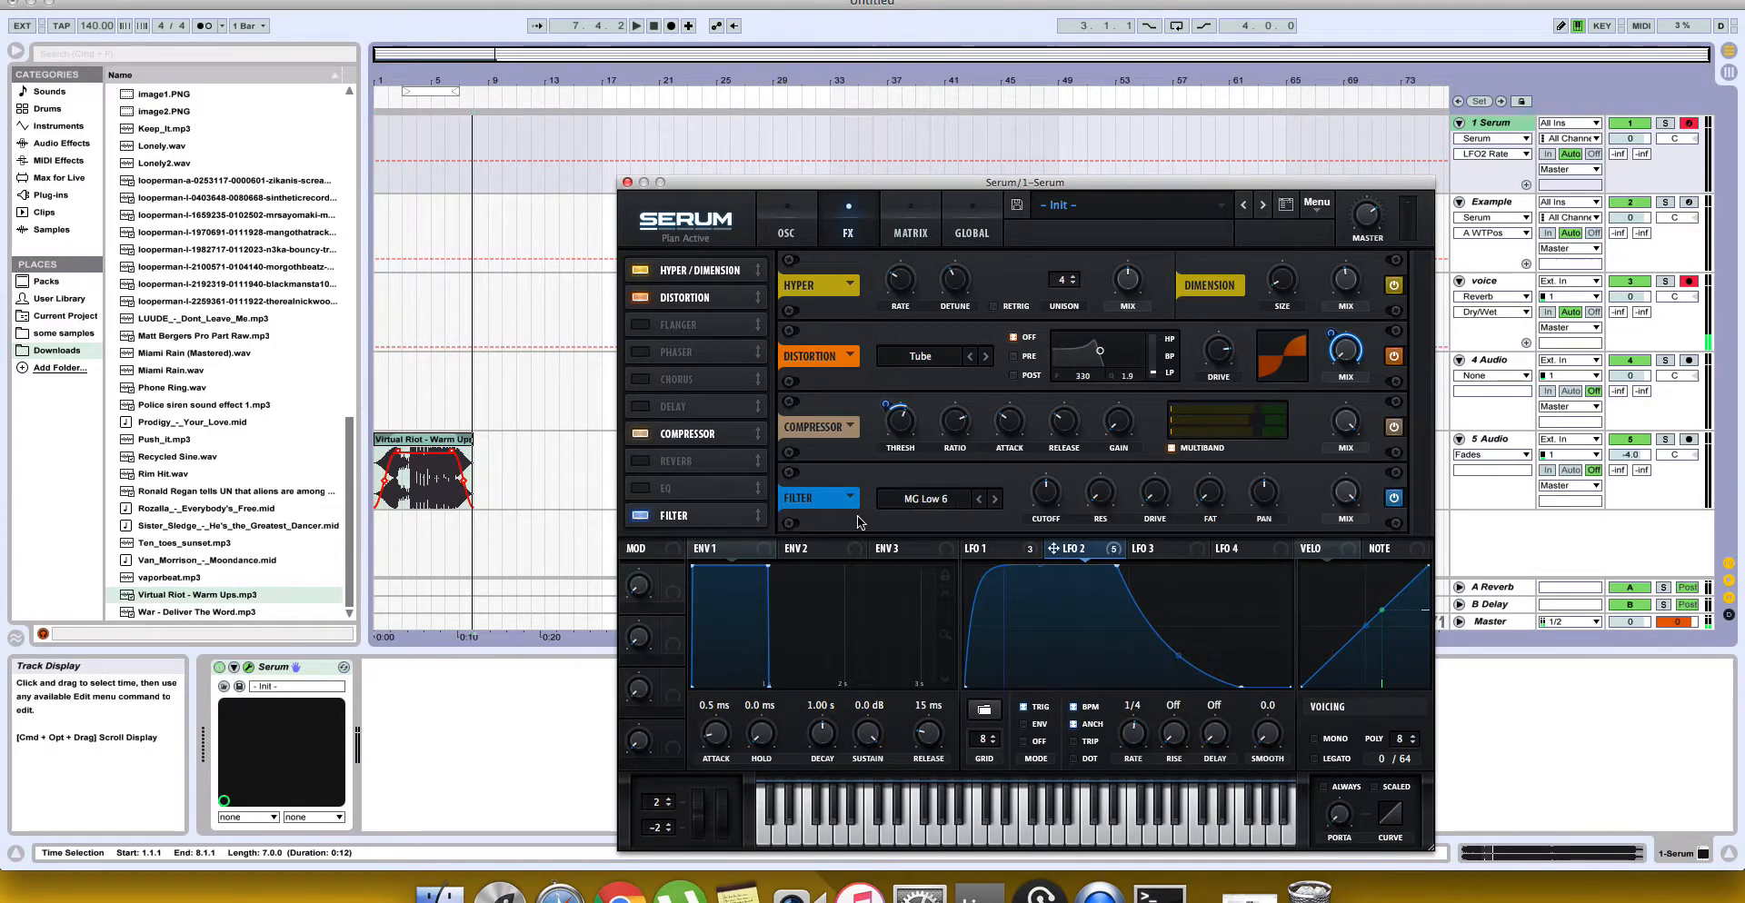
pyautogui.click(640, 490)
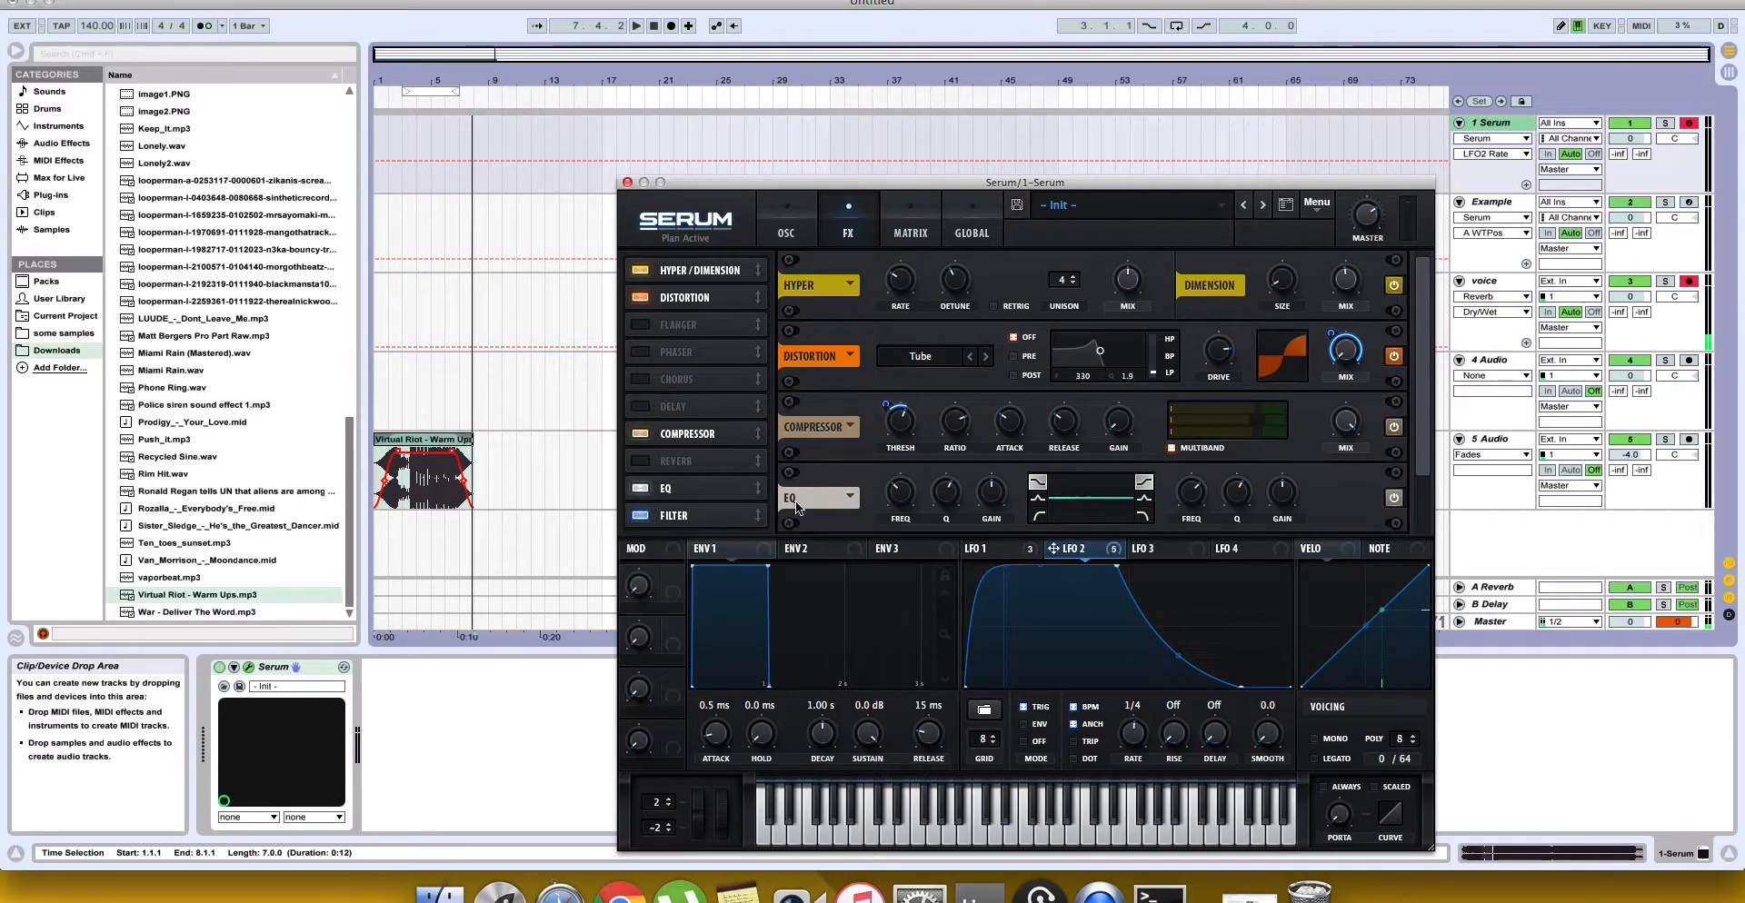
pyautogui.scroll(-3, 1422, 412)
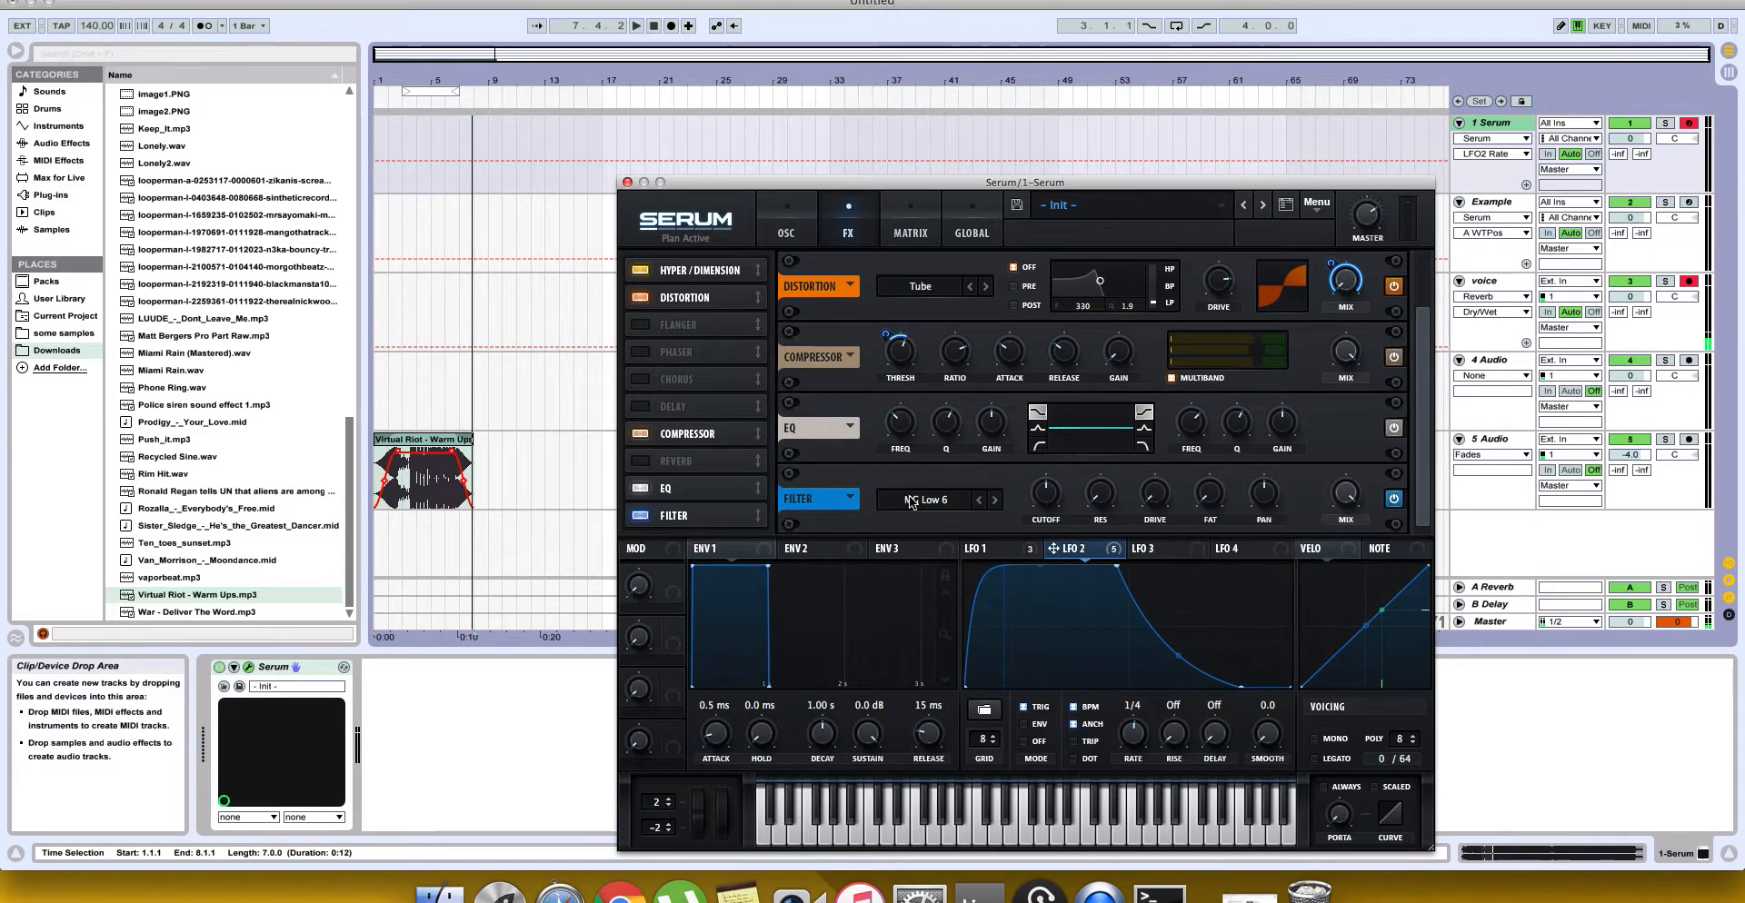
pyautogui.click(911, 502)
pyautogui.moveTo(937, 543)
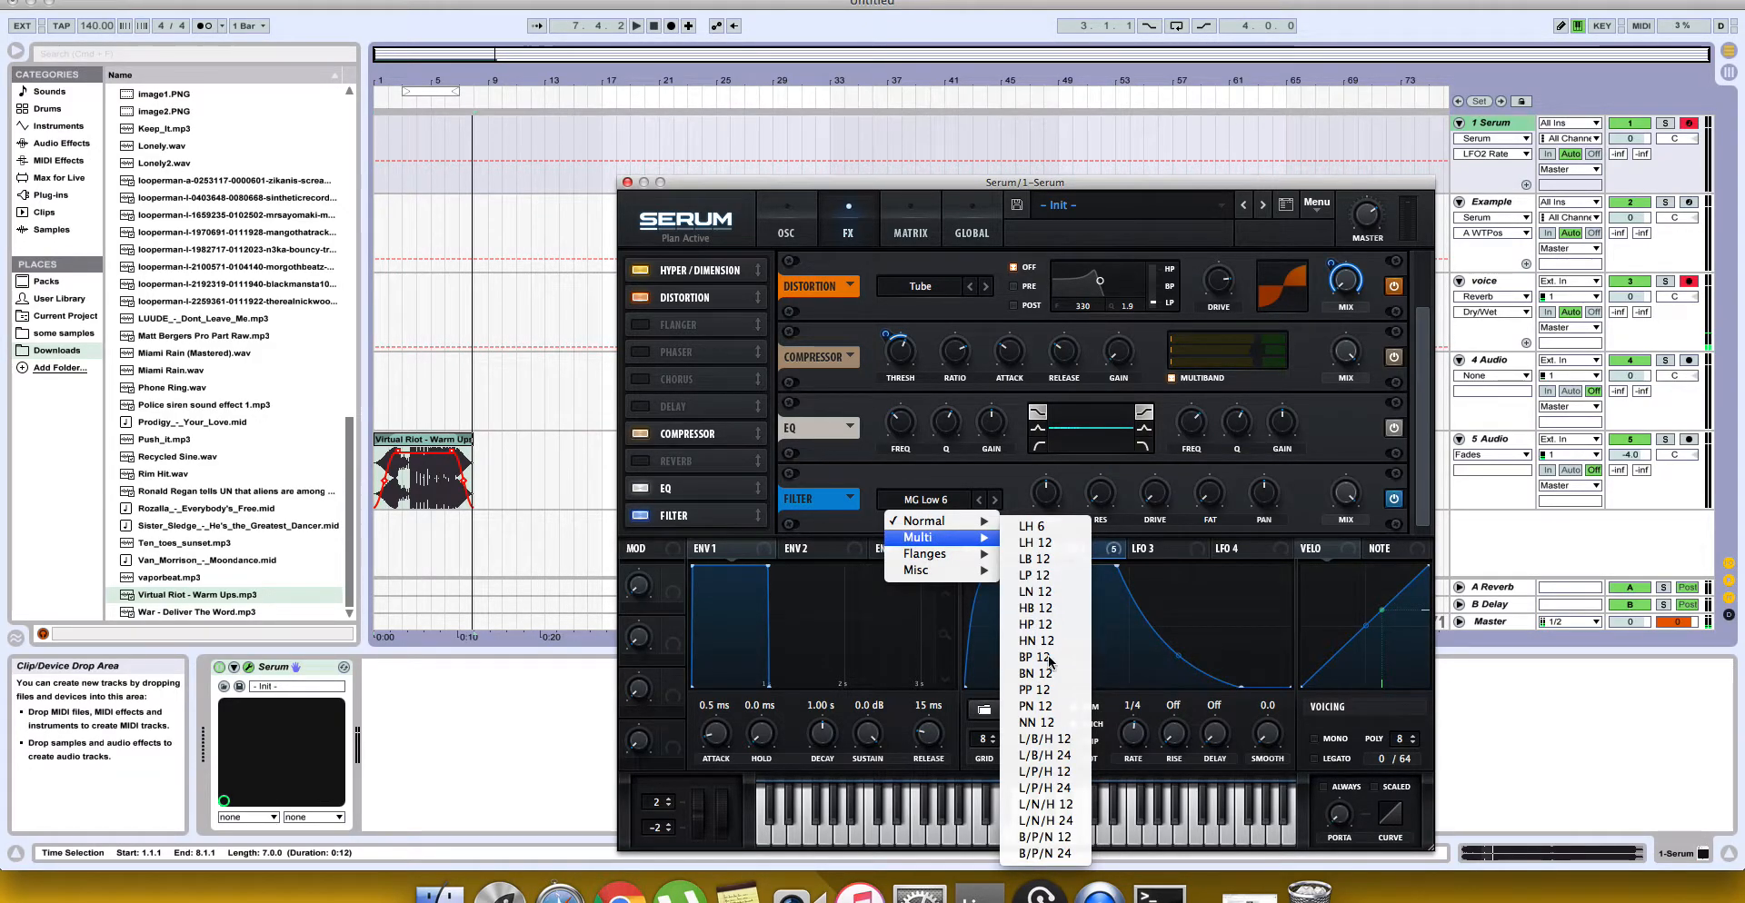
pyautogui.click(1049, 659)
# Step: Lower the effects filter's cutoff to 34 Hz with LFO 2 assigned to it, and raise the filter's resonance
pyautogui.moveTo(1042, 496)
pyautogui.mouseDown()
pyautogui.moveTo(1042, 547)
pyautogui.moveTo(1056, 534)
pyautogui.moveTo(1037, 487)
pyautogui.moveTo(1044, 523)
pyautogui.mouseUp()
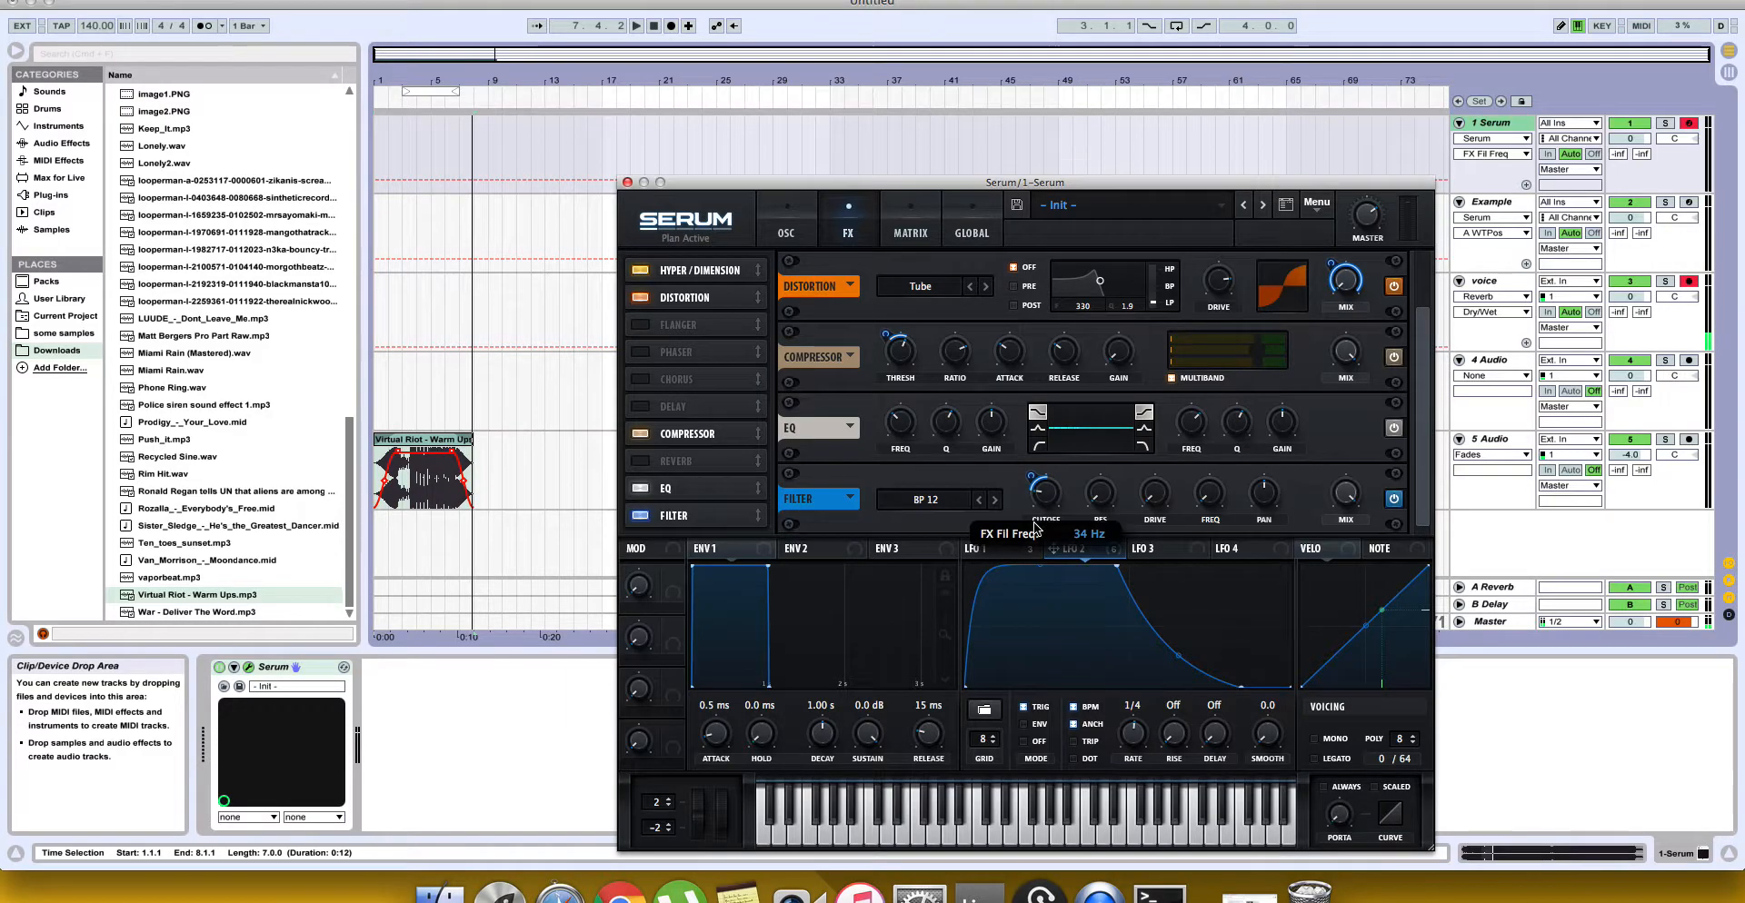
pyautogui.click(1101, 499)
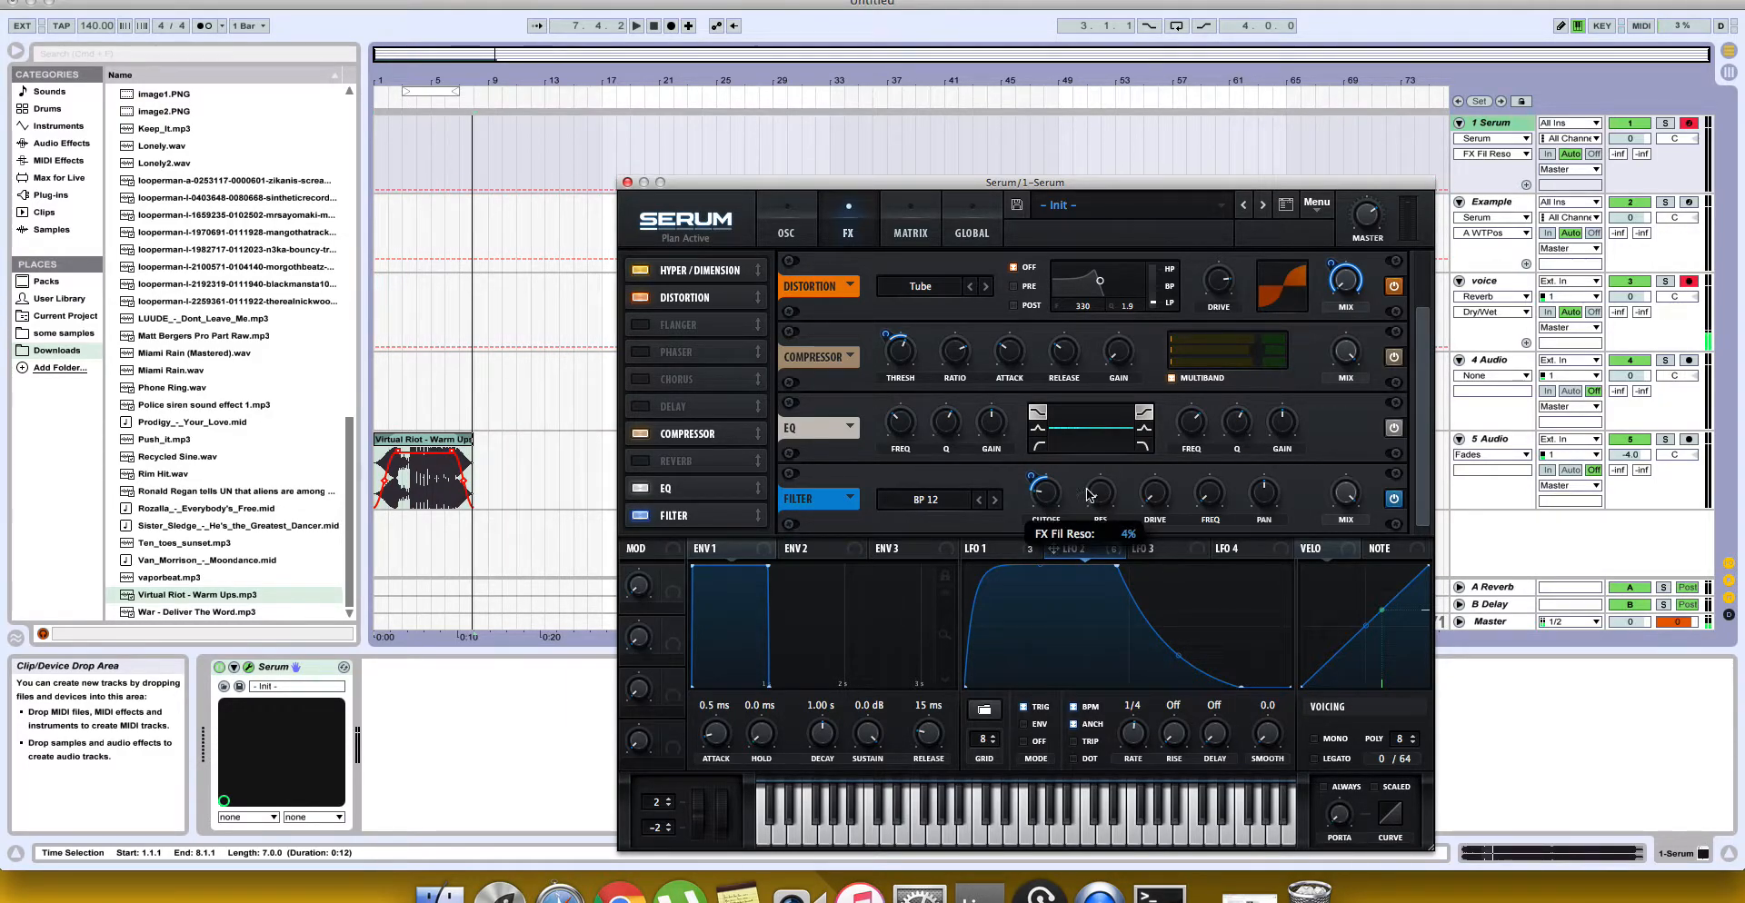
pyautogui.click(1031, 479)
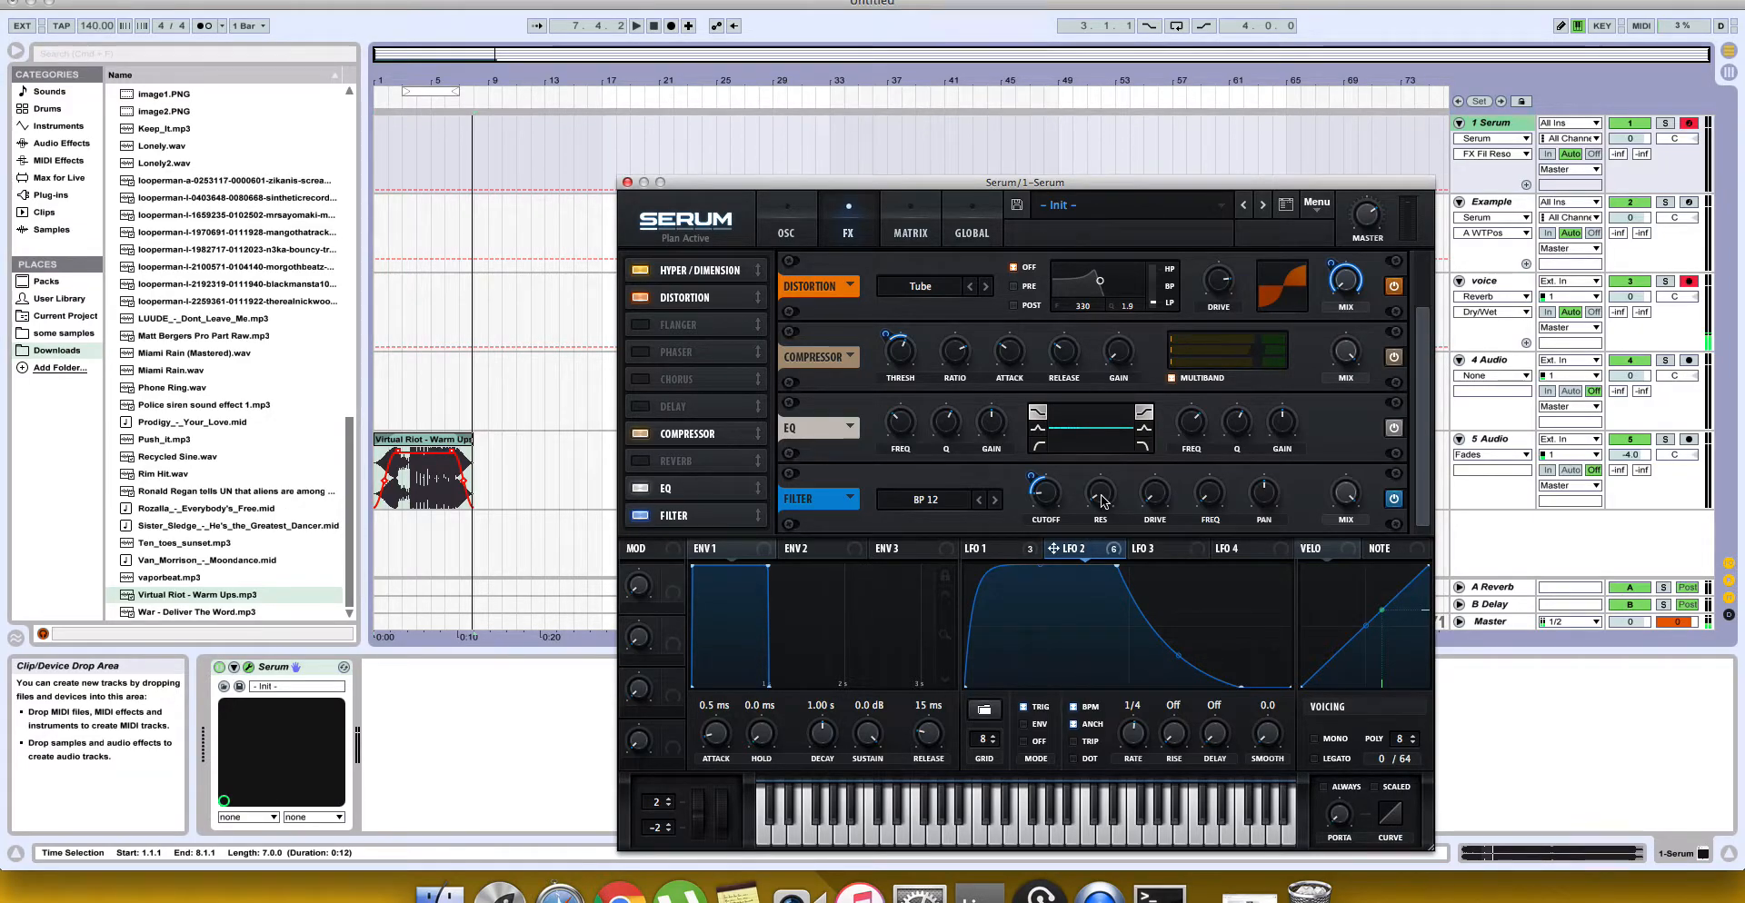
pyautogui.moveTo(1099, 500); pyautogui.dragTo(1105, 480)
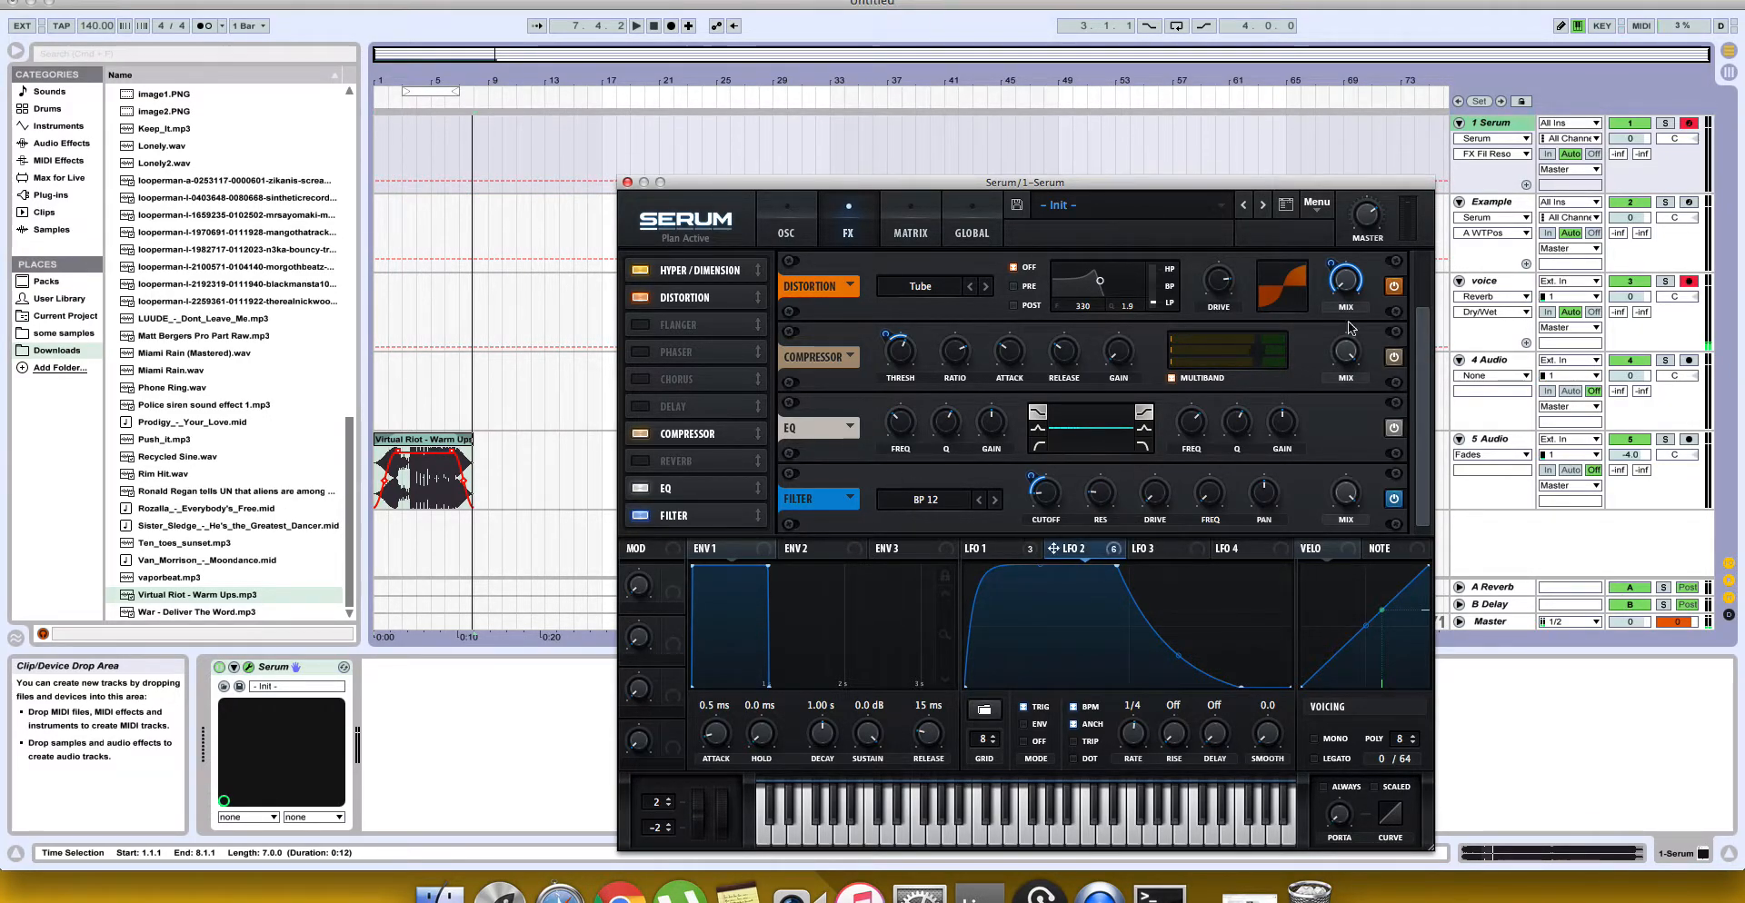
# Step: Audition the patch at a higher system volume and change the effects filter's type to HP 12
pyautogui.press('XF86AudioRaiseVolume')
pyautogui.press('XF86AudioRaiseVolume')
pyautogui.press('XF86AudioRaiseVolume')
pyautogui.press('XF86AudioRaiseVolume')
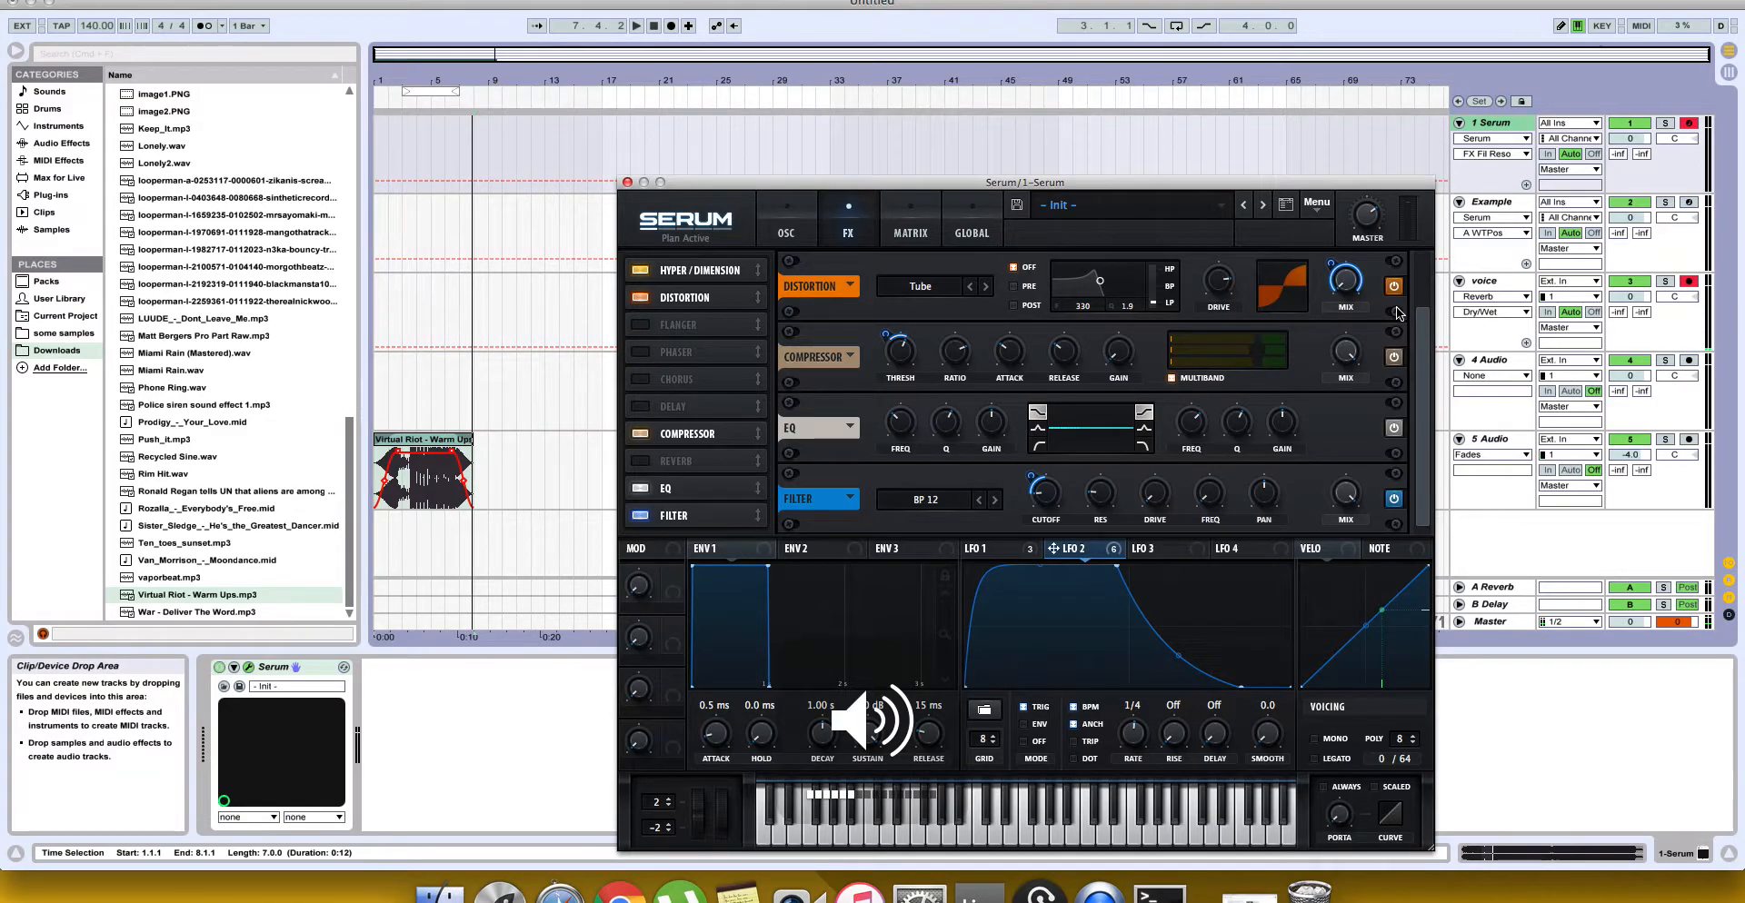
pyautogui.press('a')
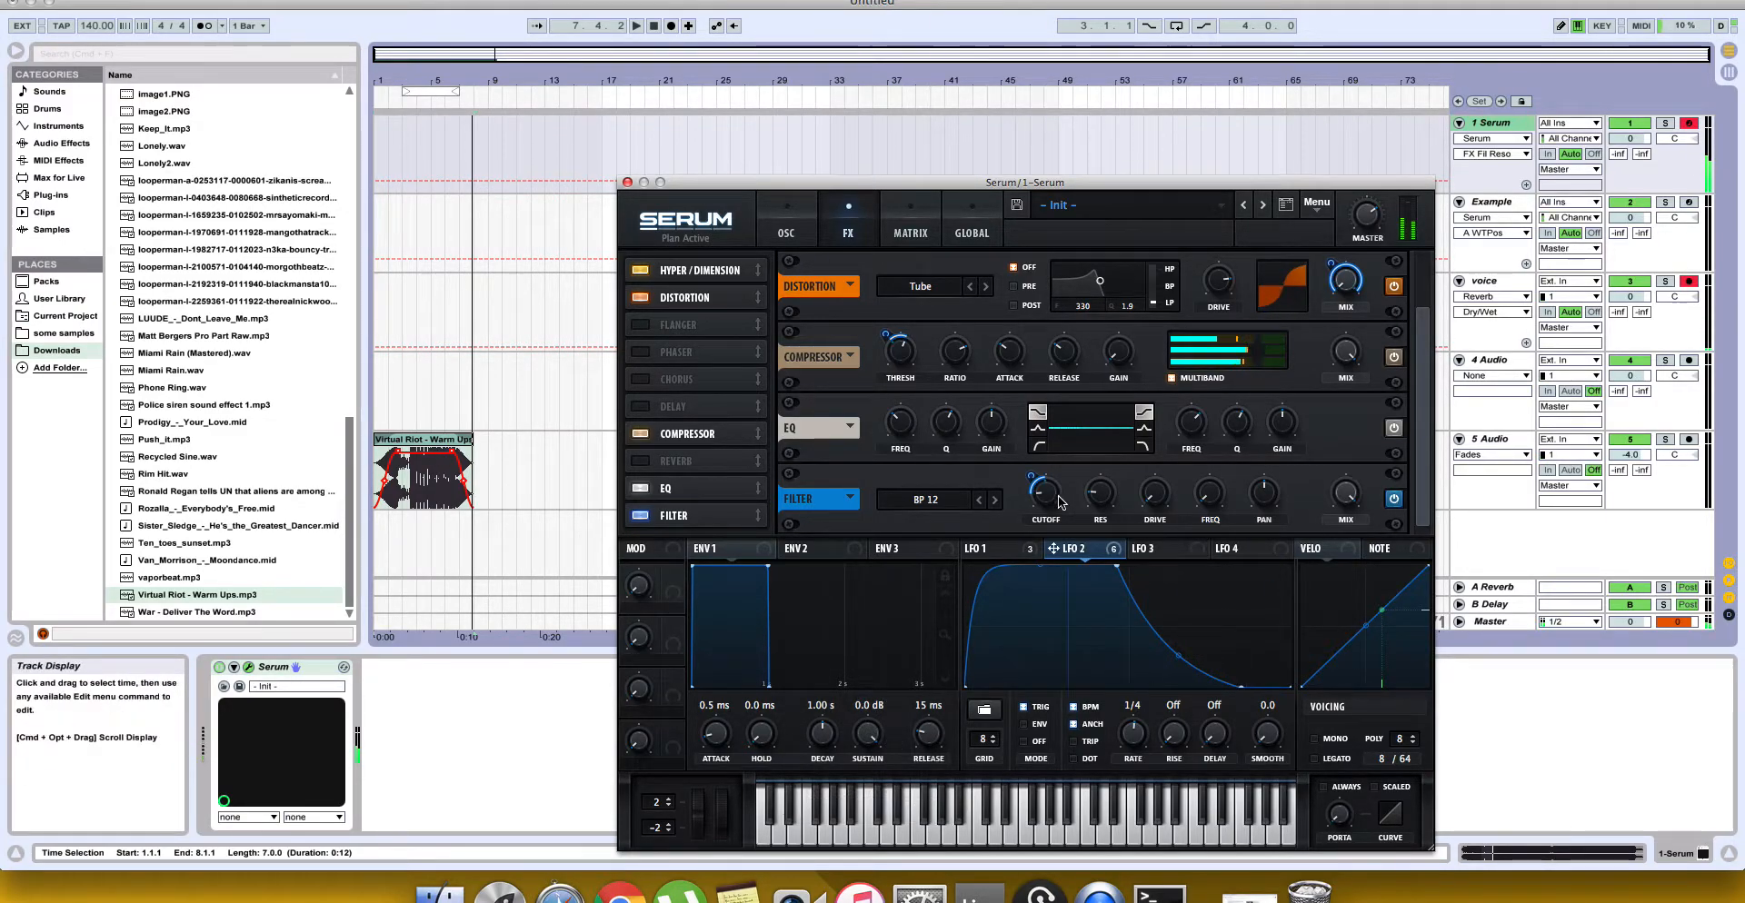
pyautogui.click(979, 500)
pyautogui.press('a')
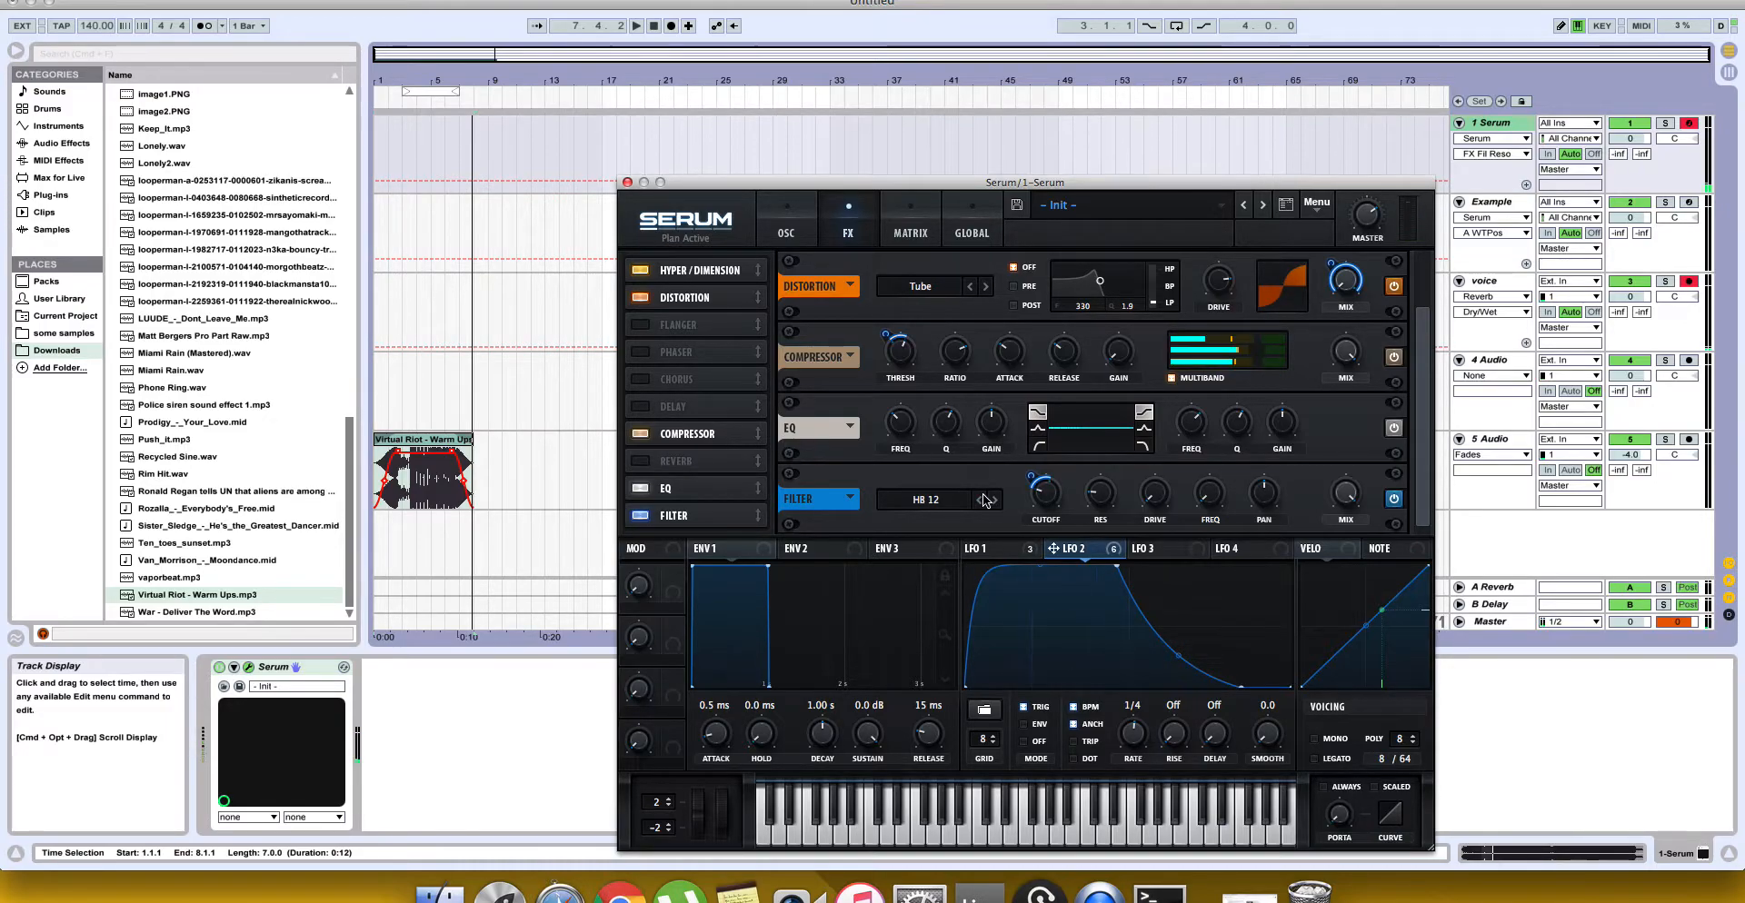
pyautogui.moveTo(1098, 487)
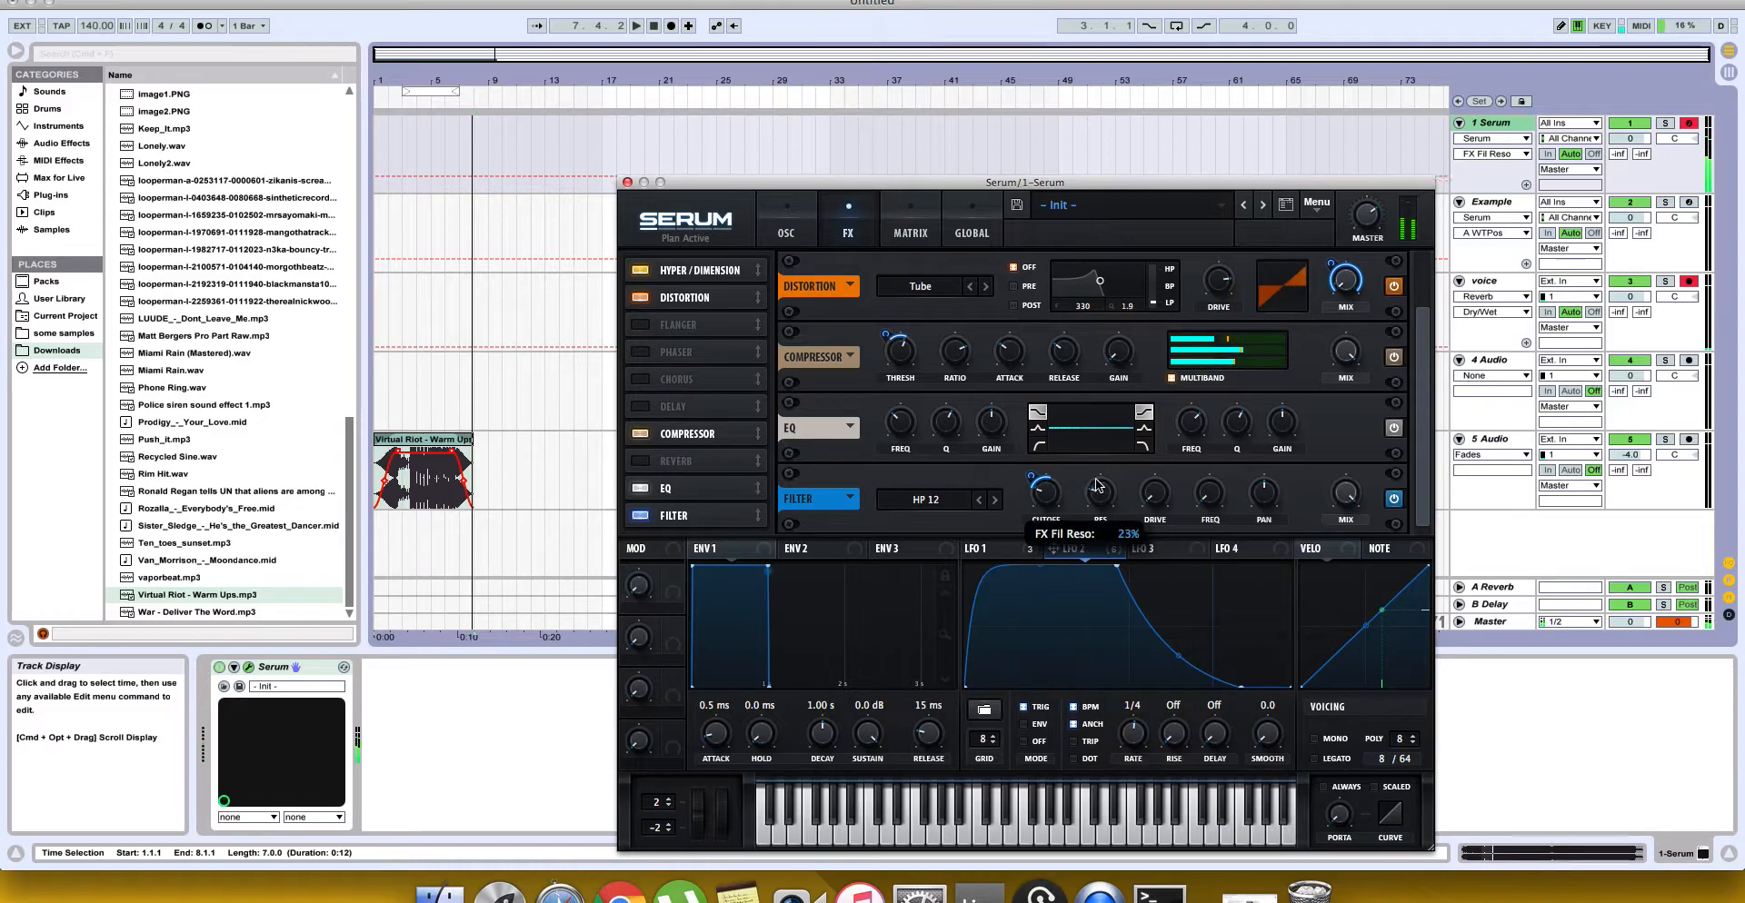
pyautogui.click(1134, 725)
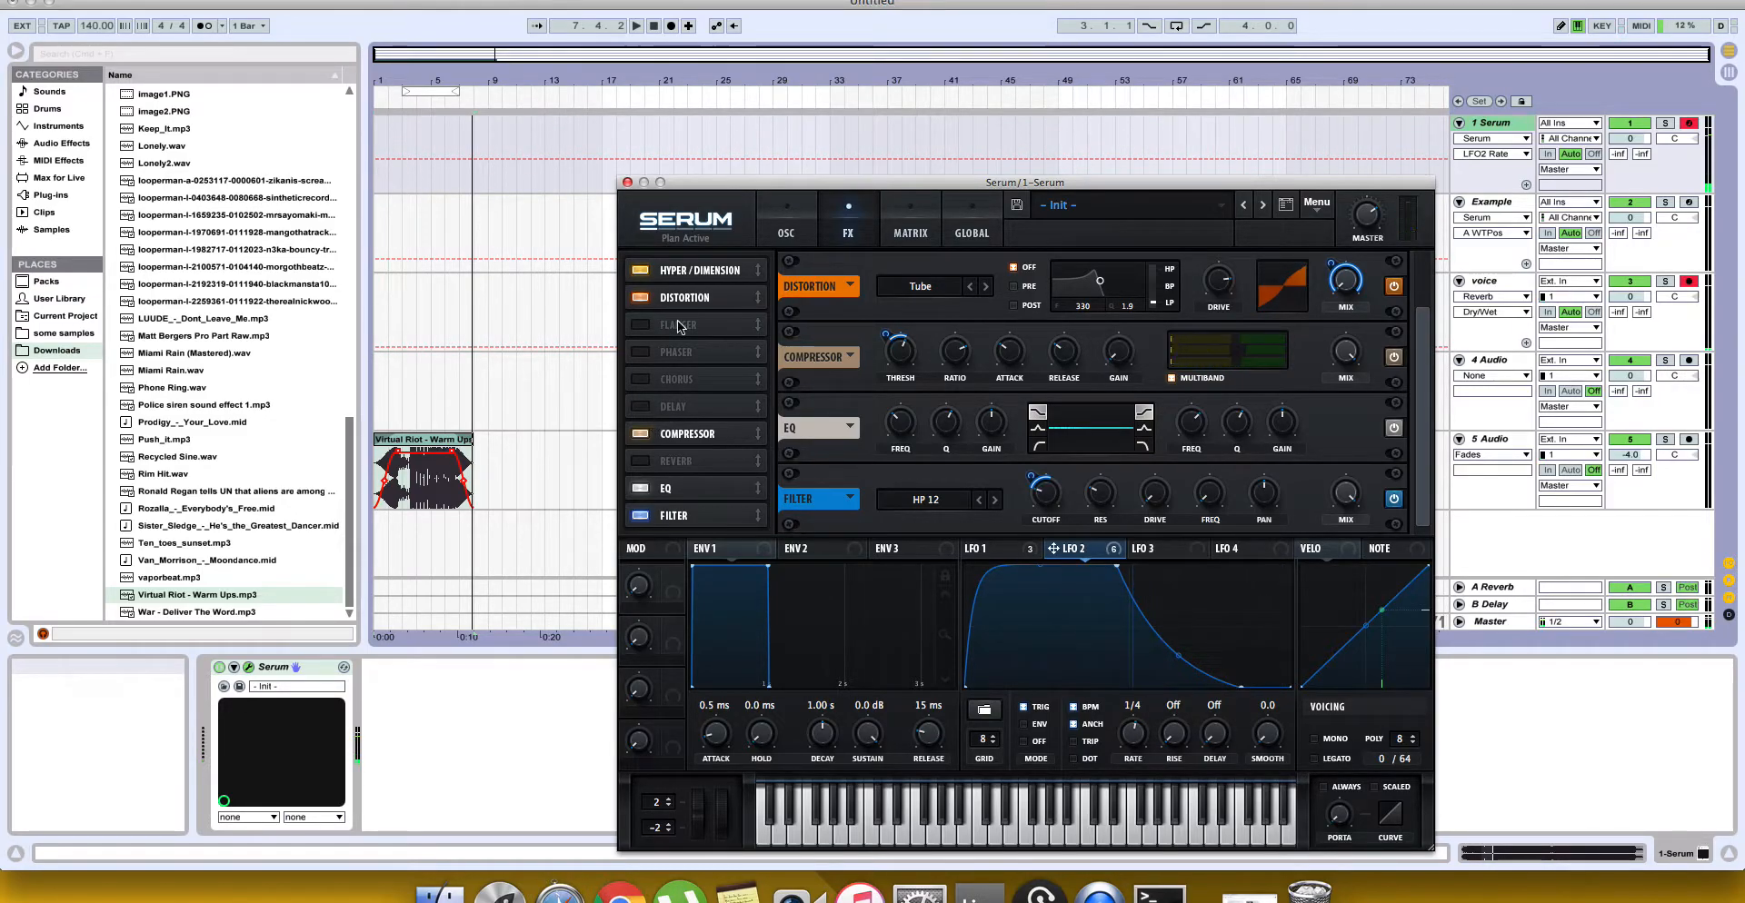
# Step: Switch Serum's interface skin from Default to the grey skin with cyan accents
pyautogui.click(714, 222)
pyautogui.moveTo(718, 245)
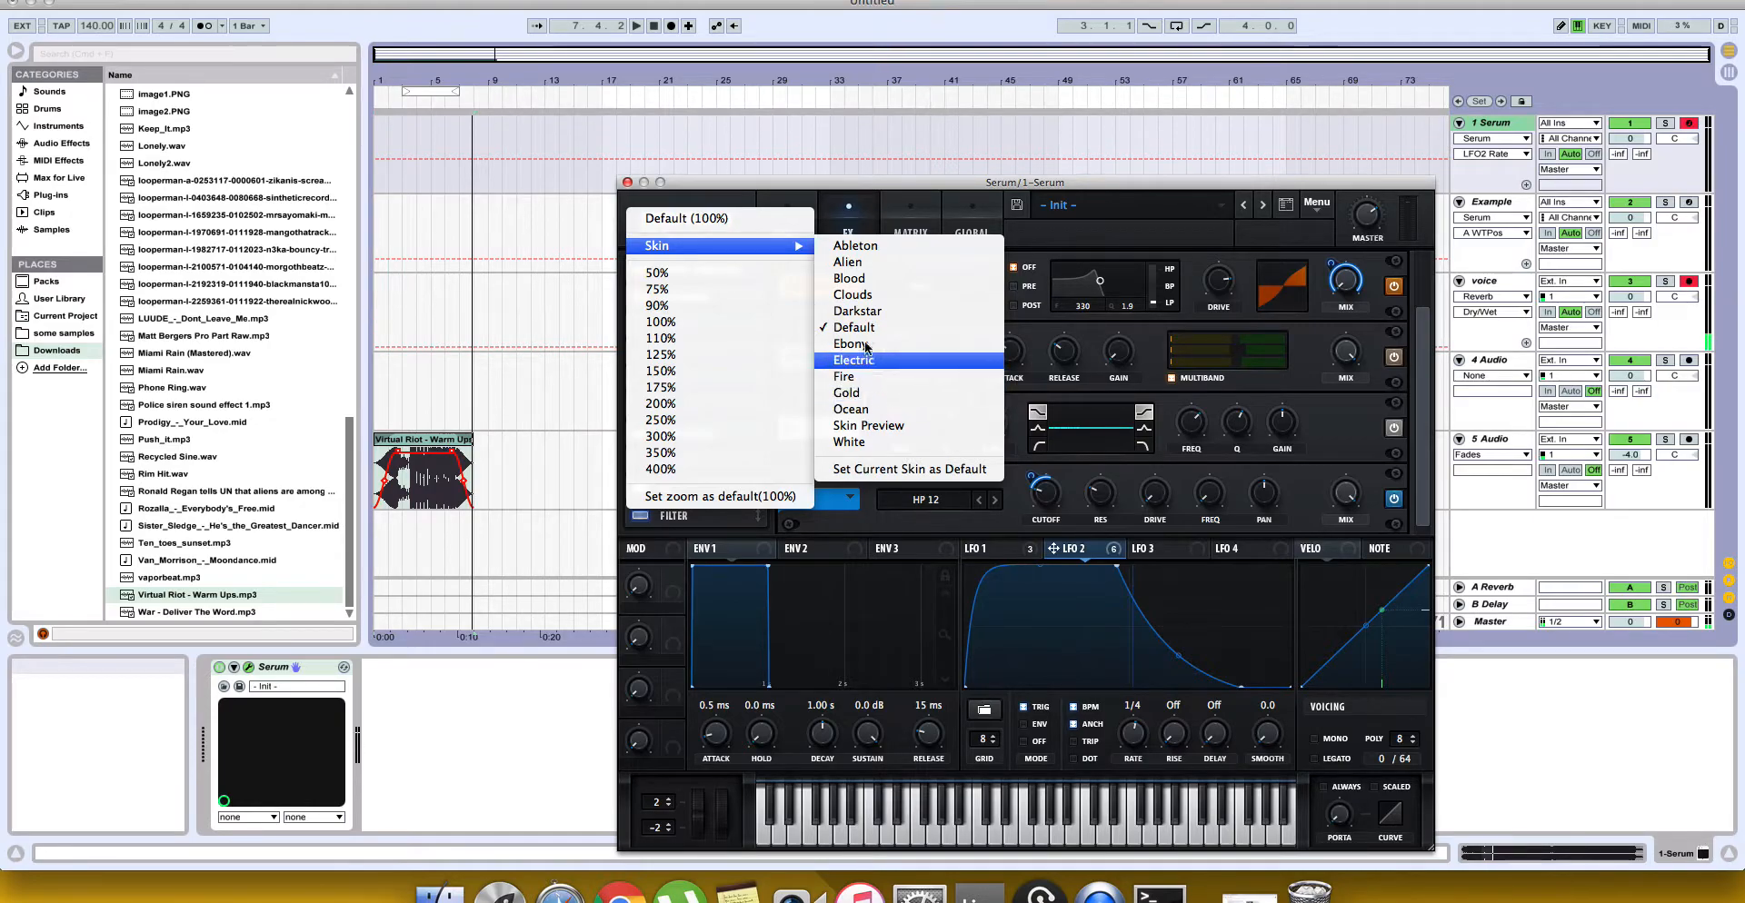
pyautogui.click(853, 282)
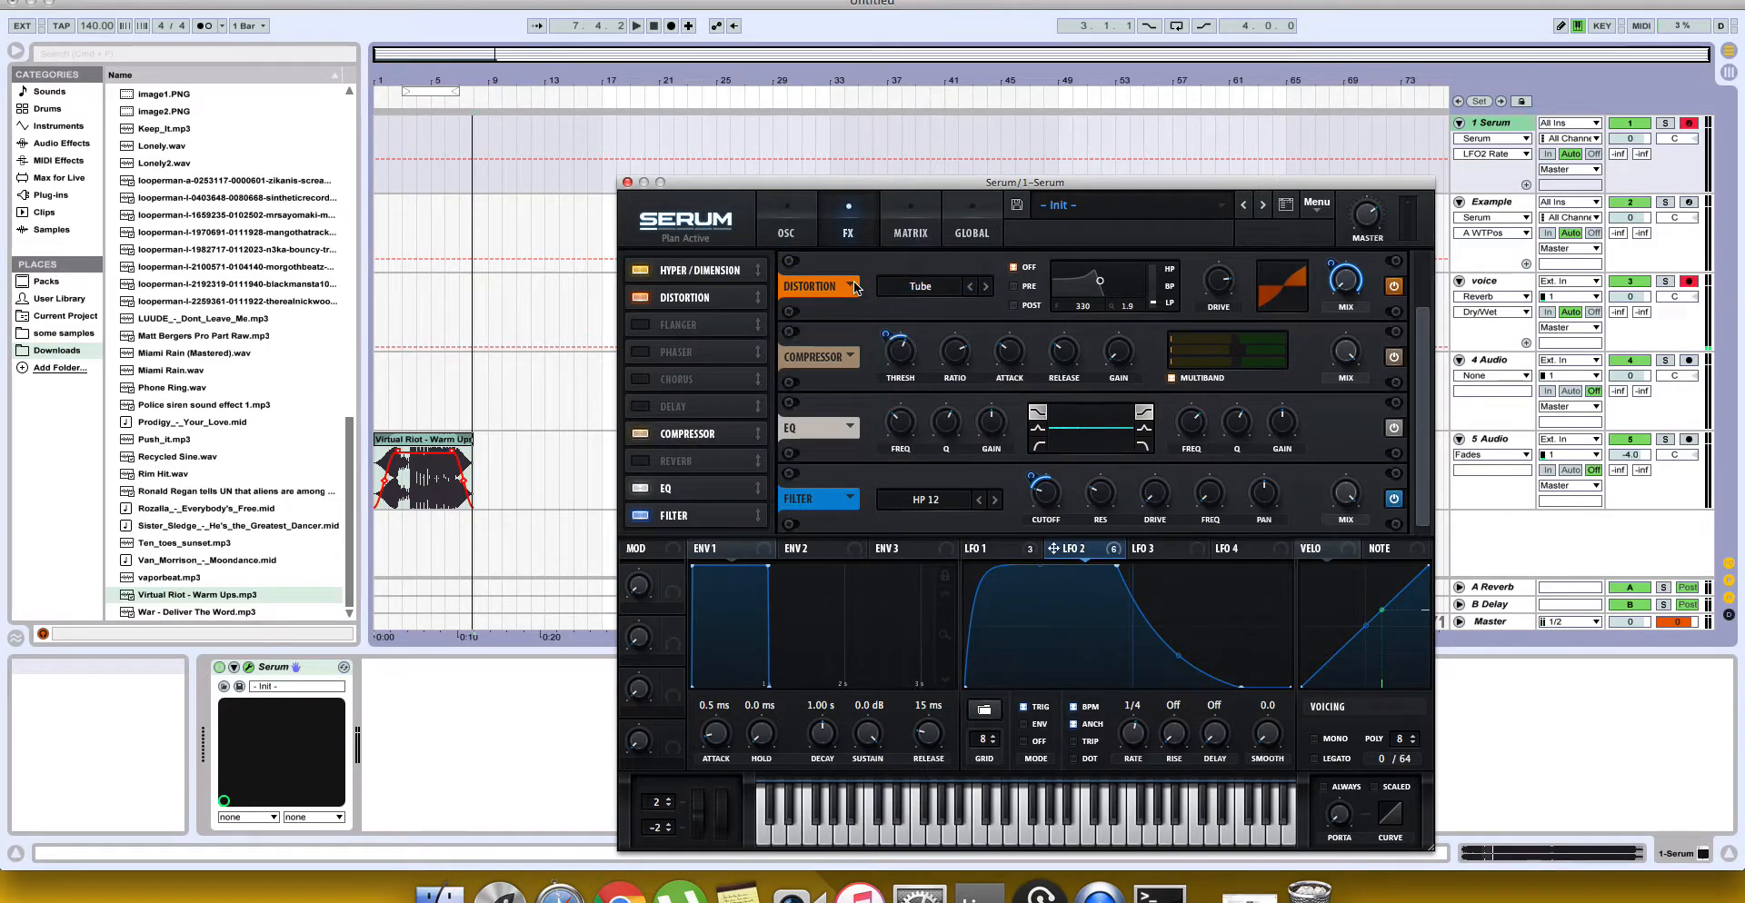
pyautogui.press('XF86AudioRaiseVolume')
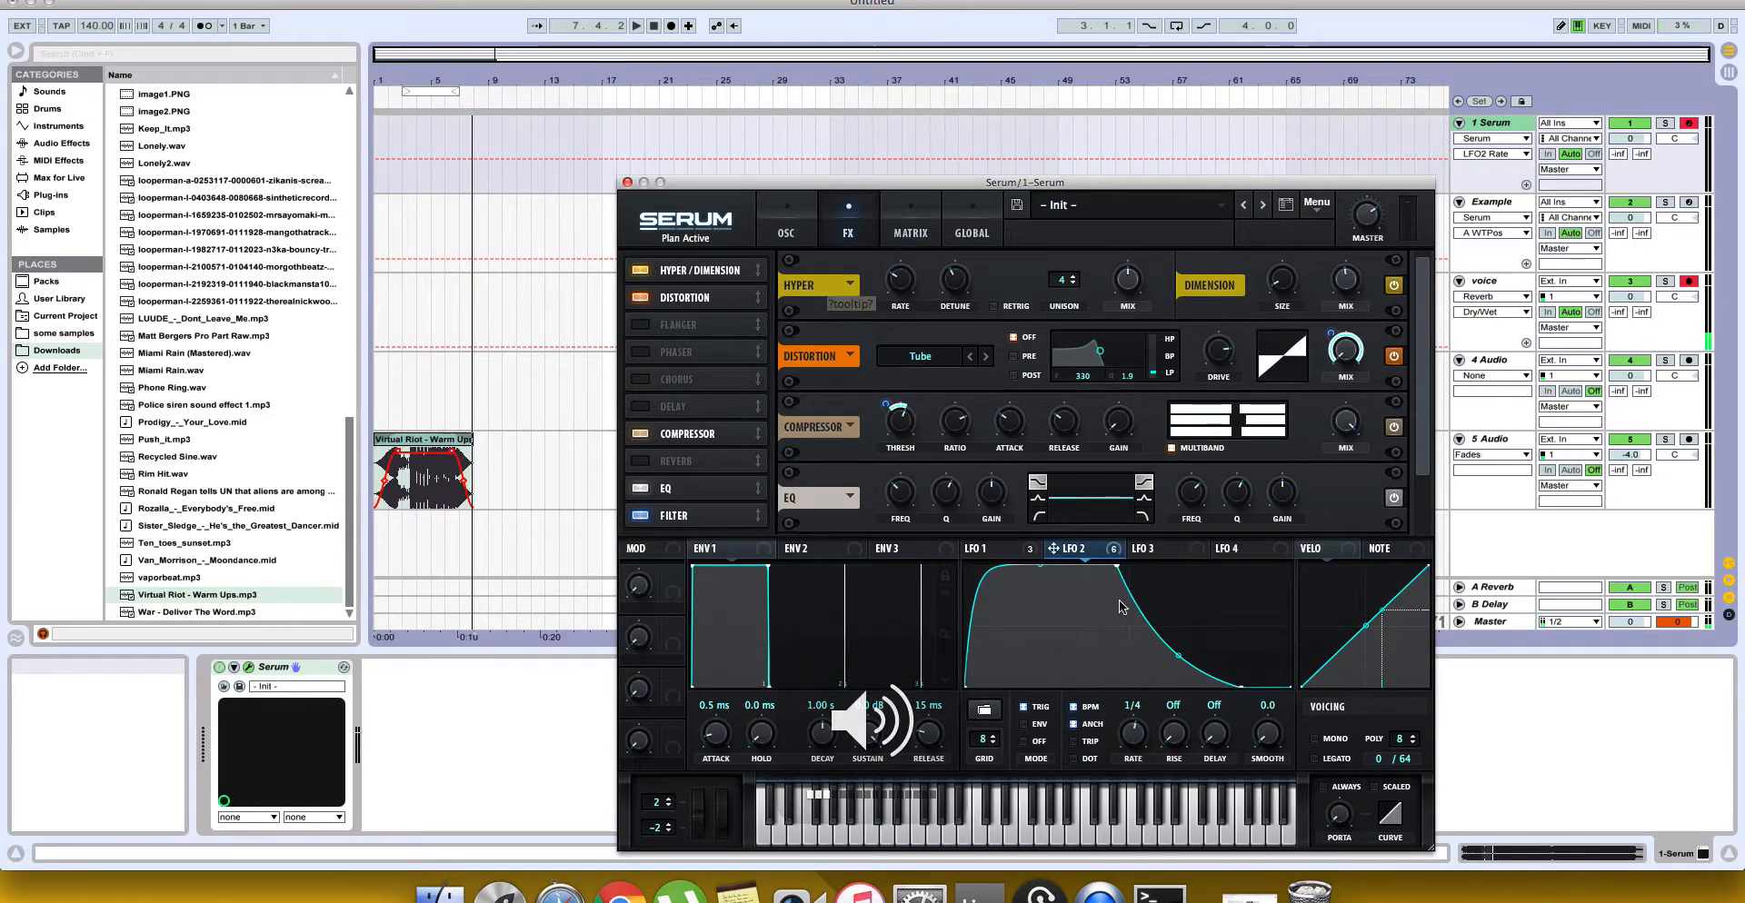
# Step: Set LFO 2's rate to 1/8 while playing a note, and bring up LFO 1
pyautogui.press('a')
pyautogui.moveTo(1135, 729); pyautogui.dragTo(1150, 713)
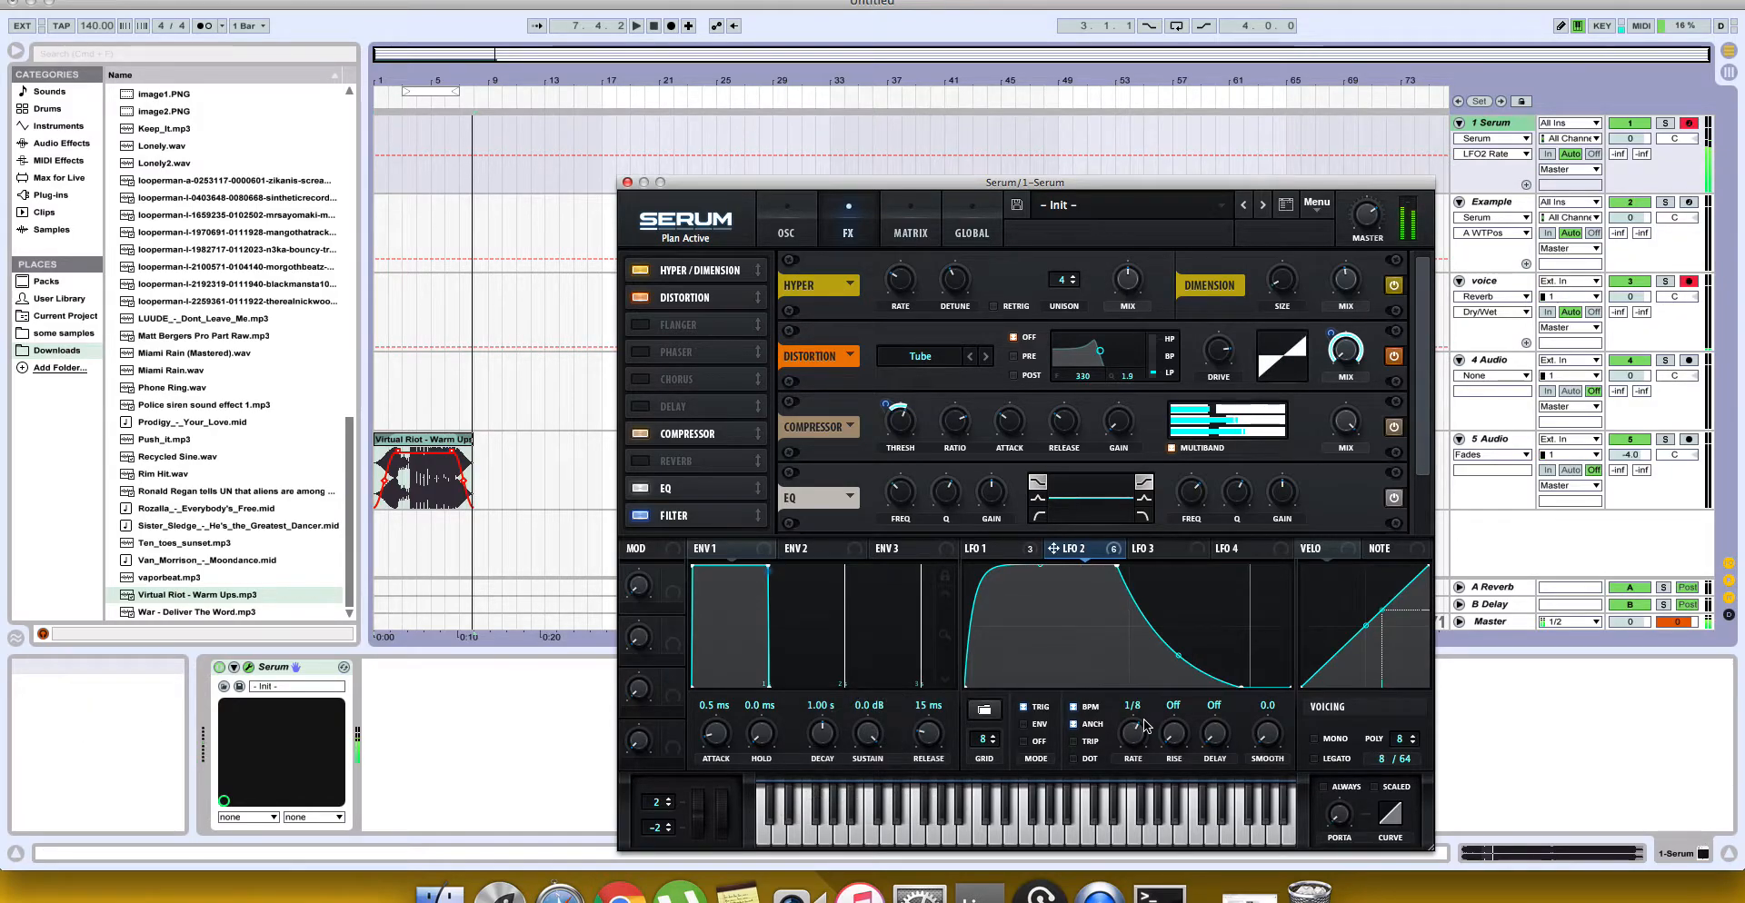
pyautogui.click(990, 550)
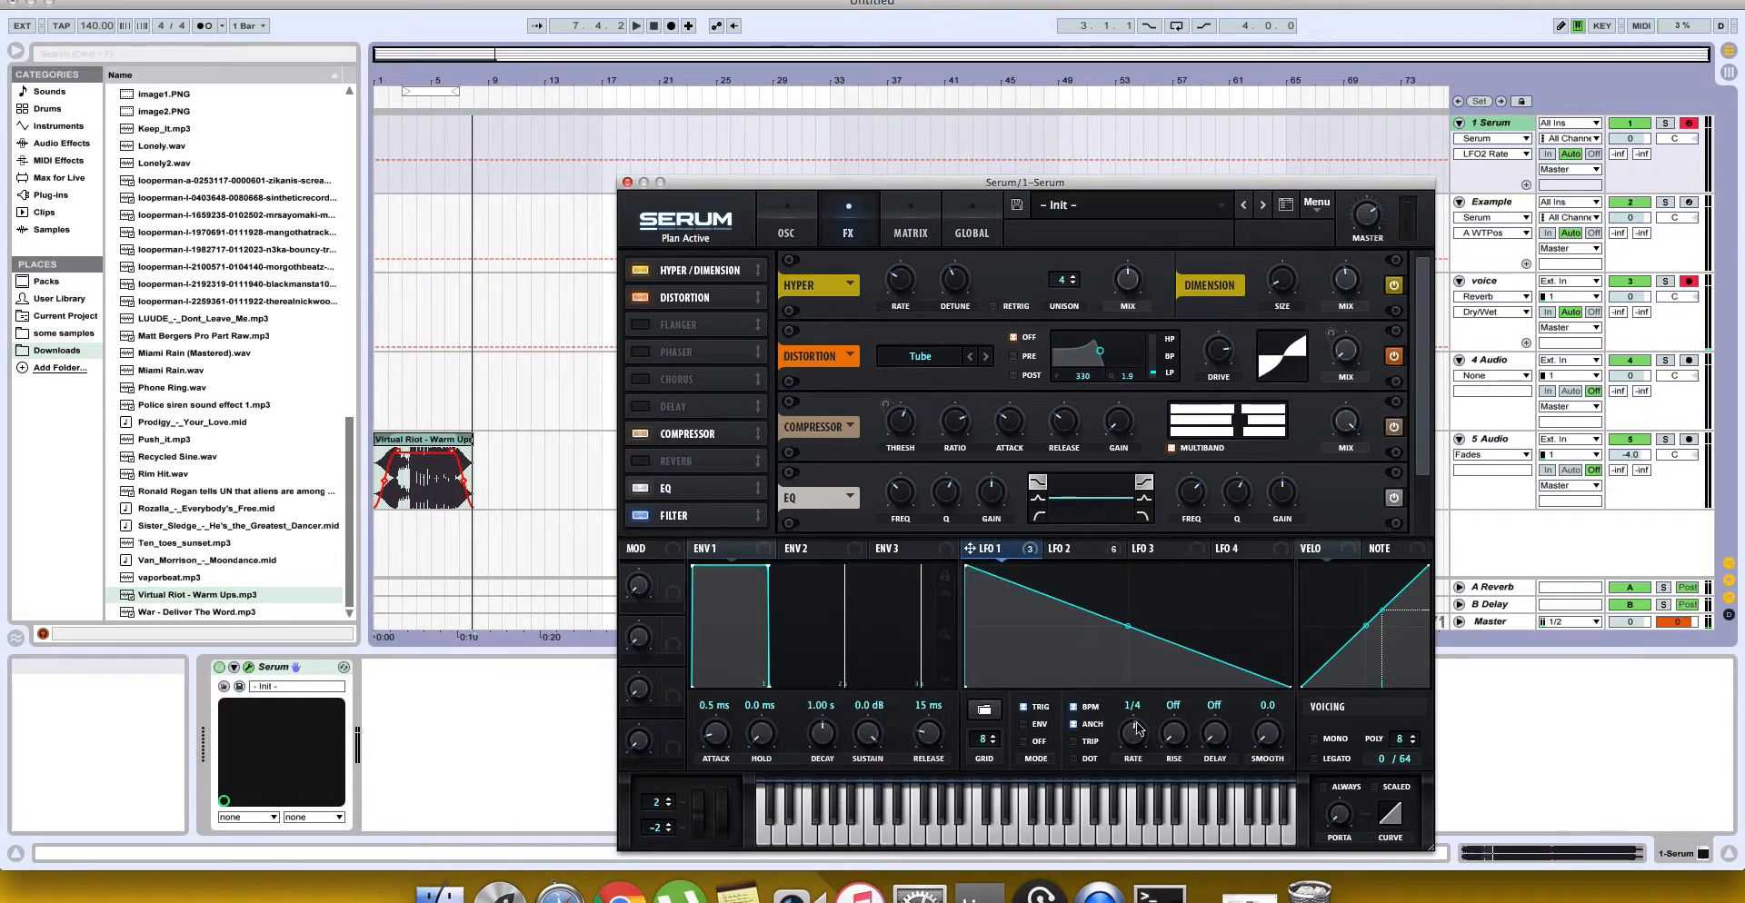
# Step: Set the oscillator page's Reverb filter cutoff to 41 Hz (62 Hz) and audition the patch
pyautogui.click(787, 229)
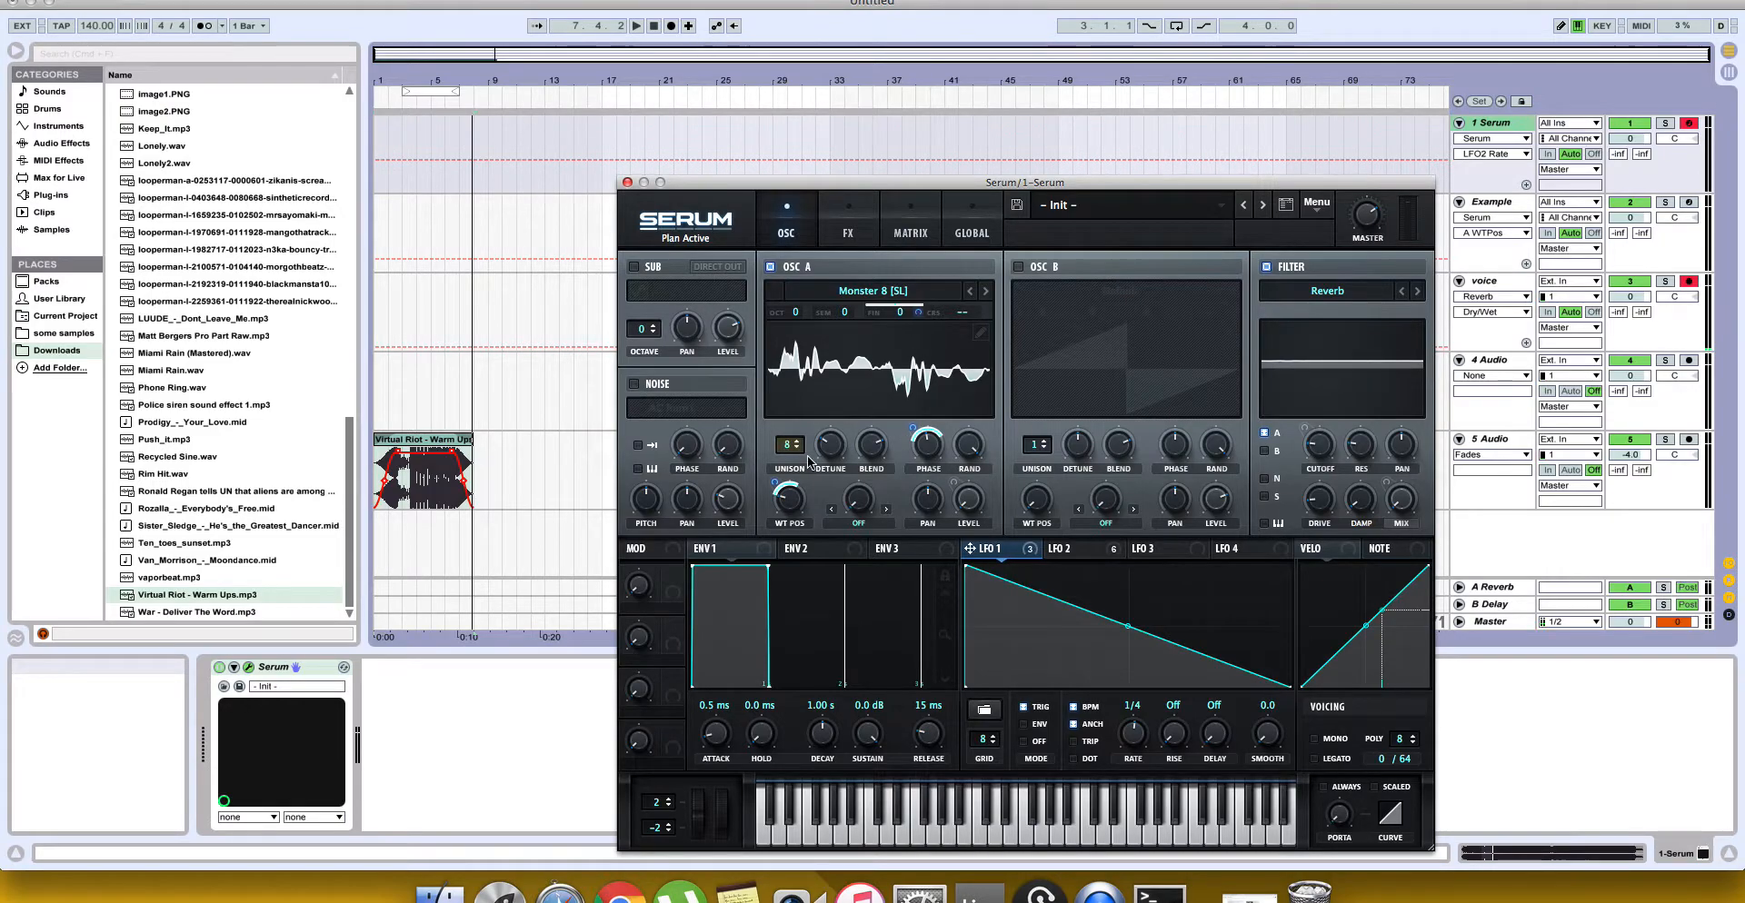
pyautogui.click(1319, 445)
pyautogui.press('a')
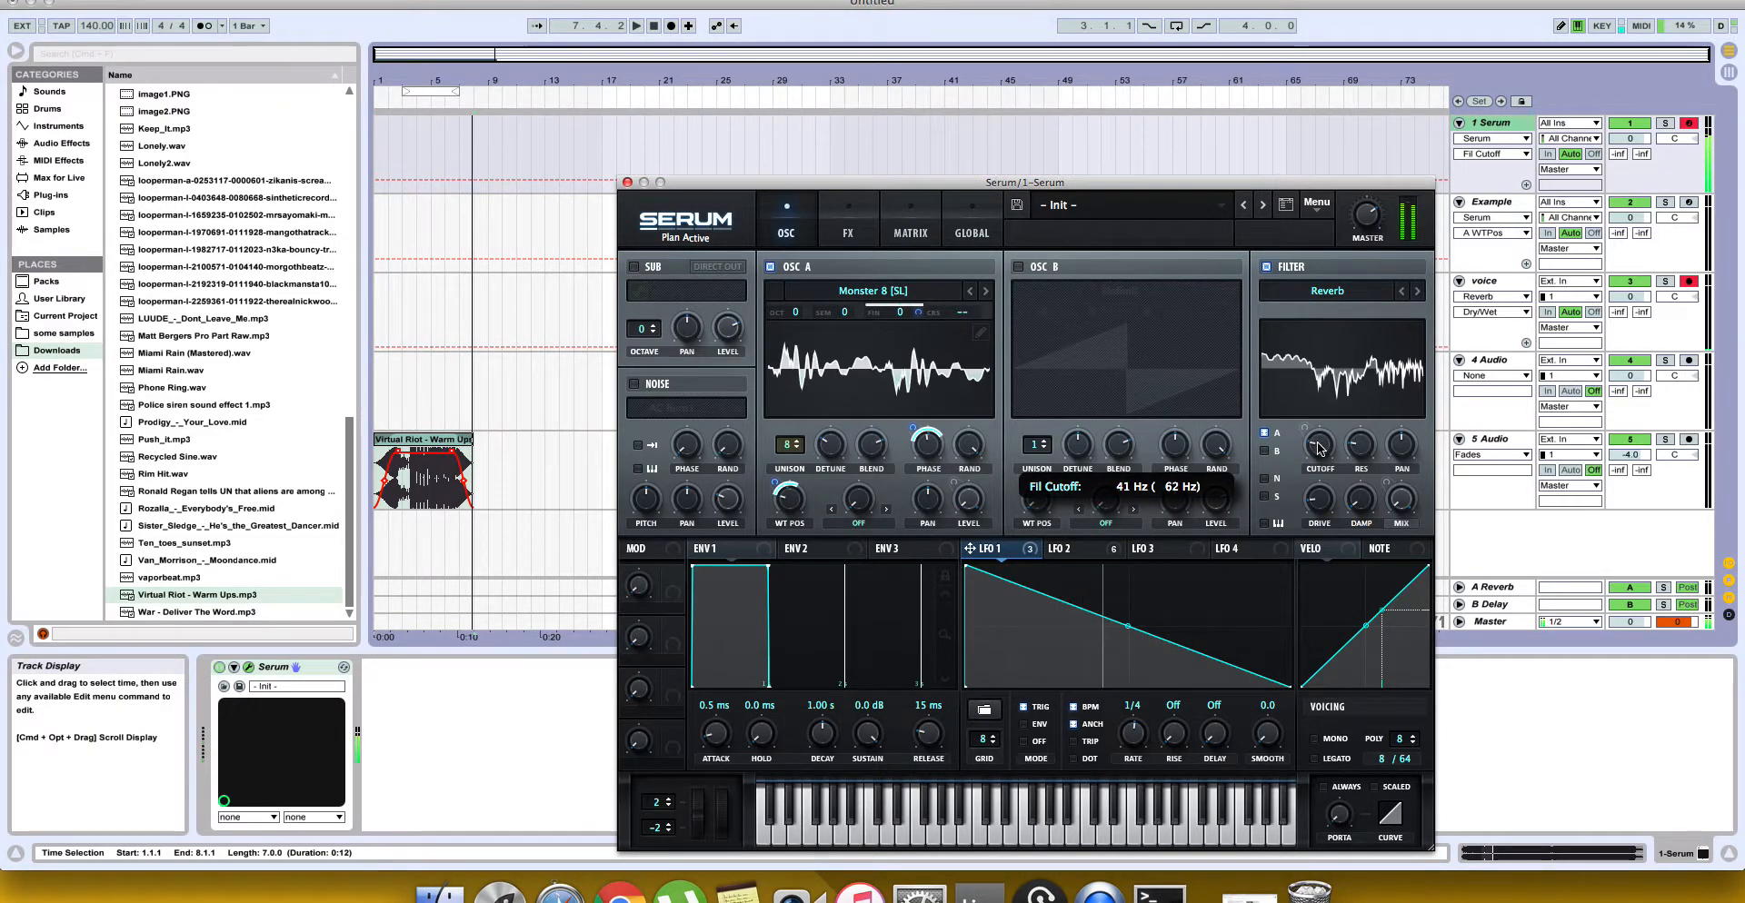
pyautogui.press('XF86AudioRaiseVolume')
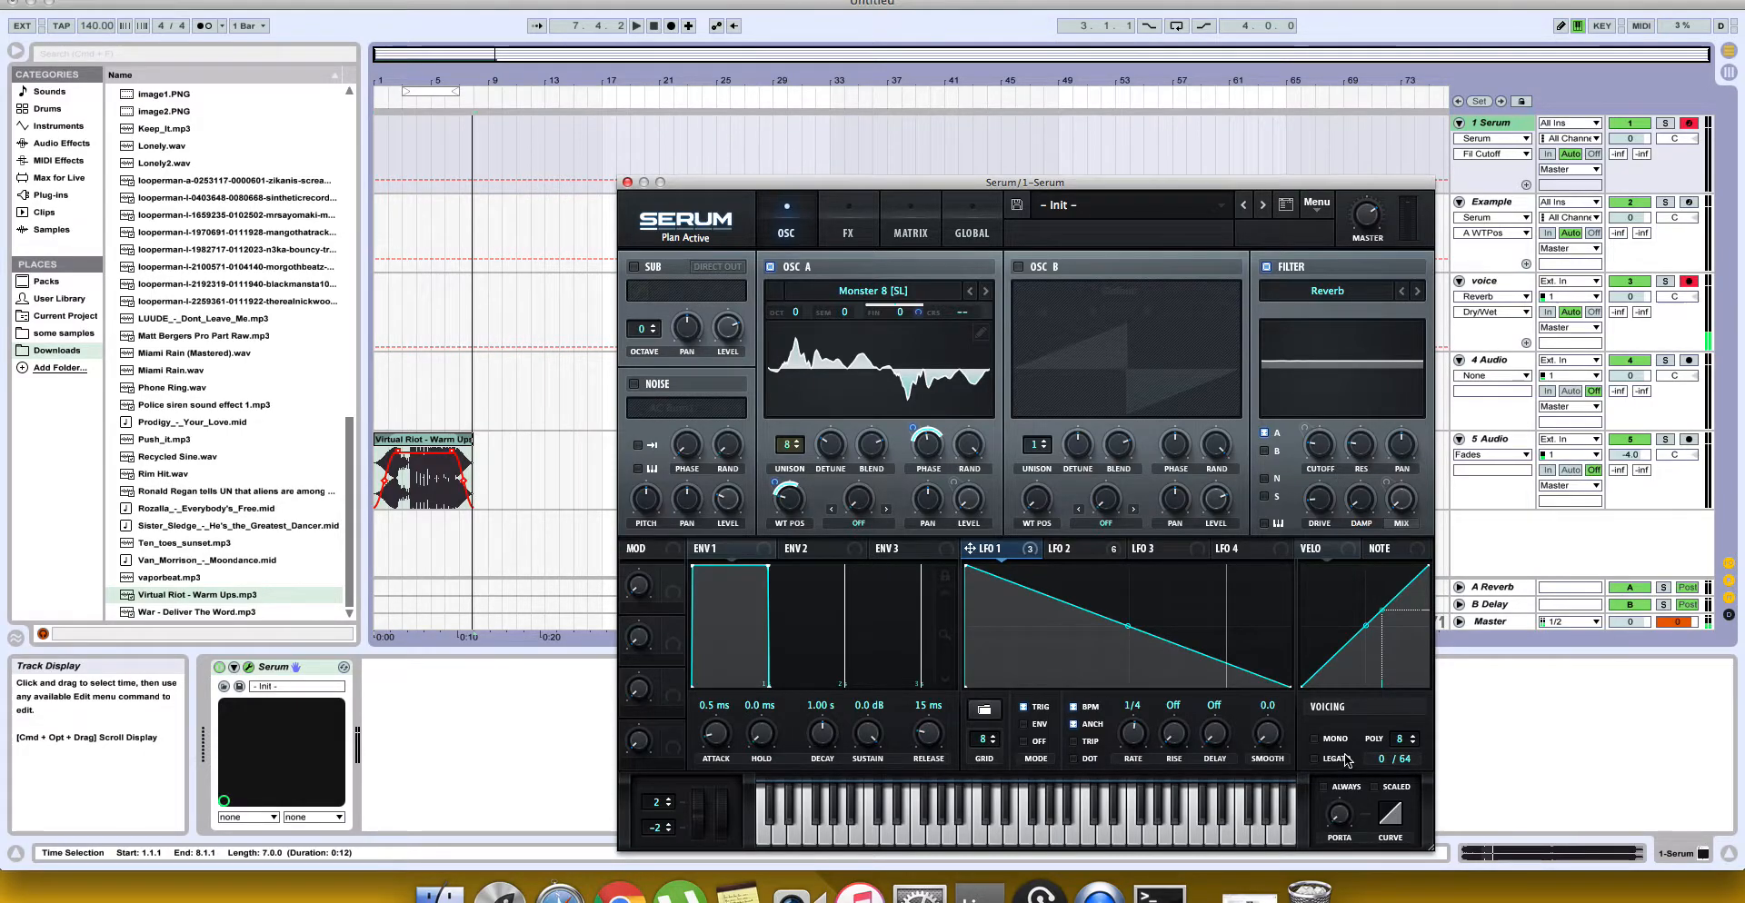
pyautogui.moveTo(1346, 760)
pyautogui.moveTo(1209, 740)
pyautogui.click(505, 499)
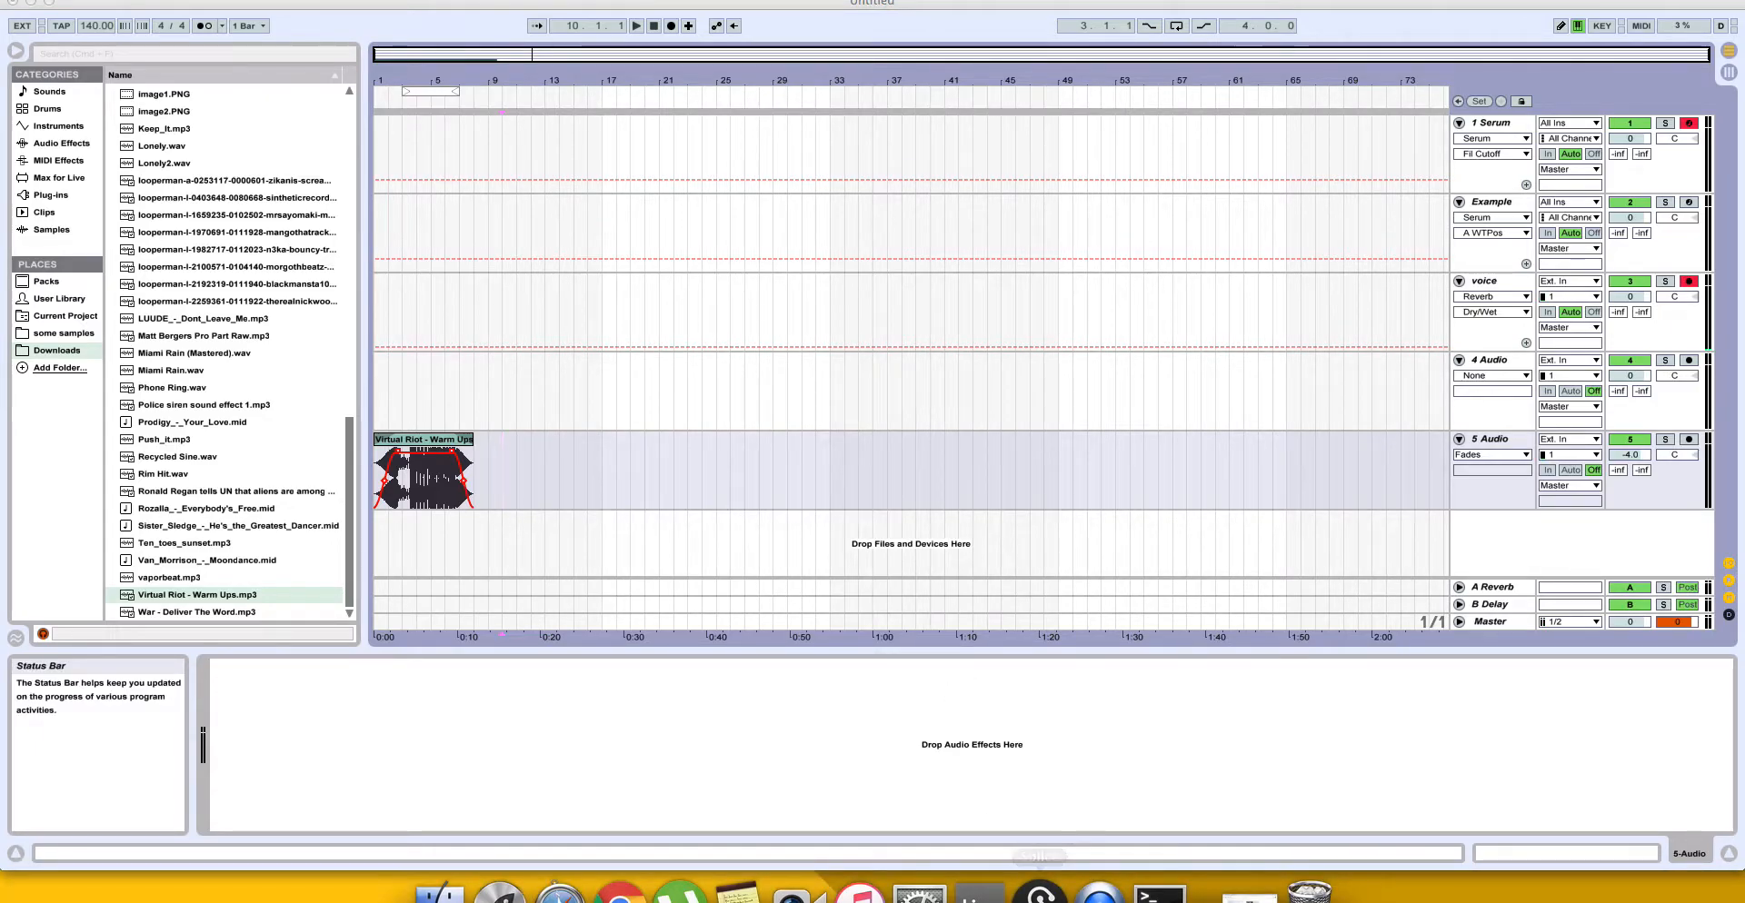
pyautogui.click(101, 0)
pyautogui.moveTo(193, 0)
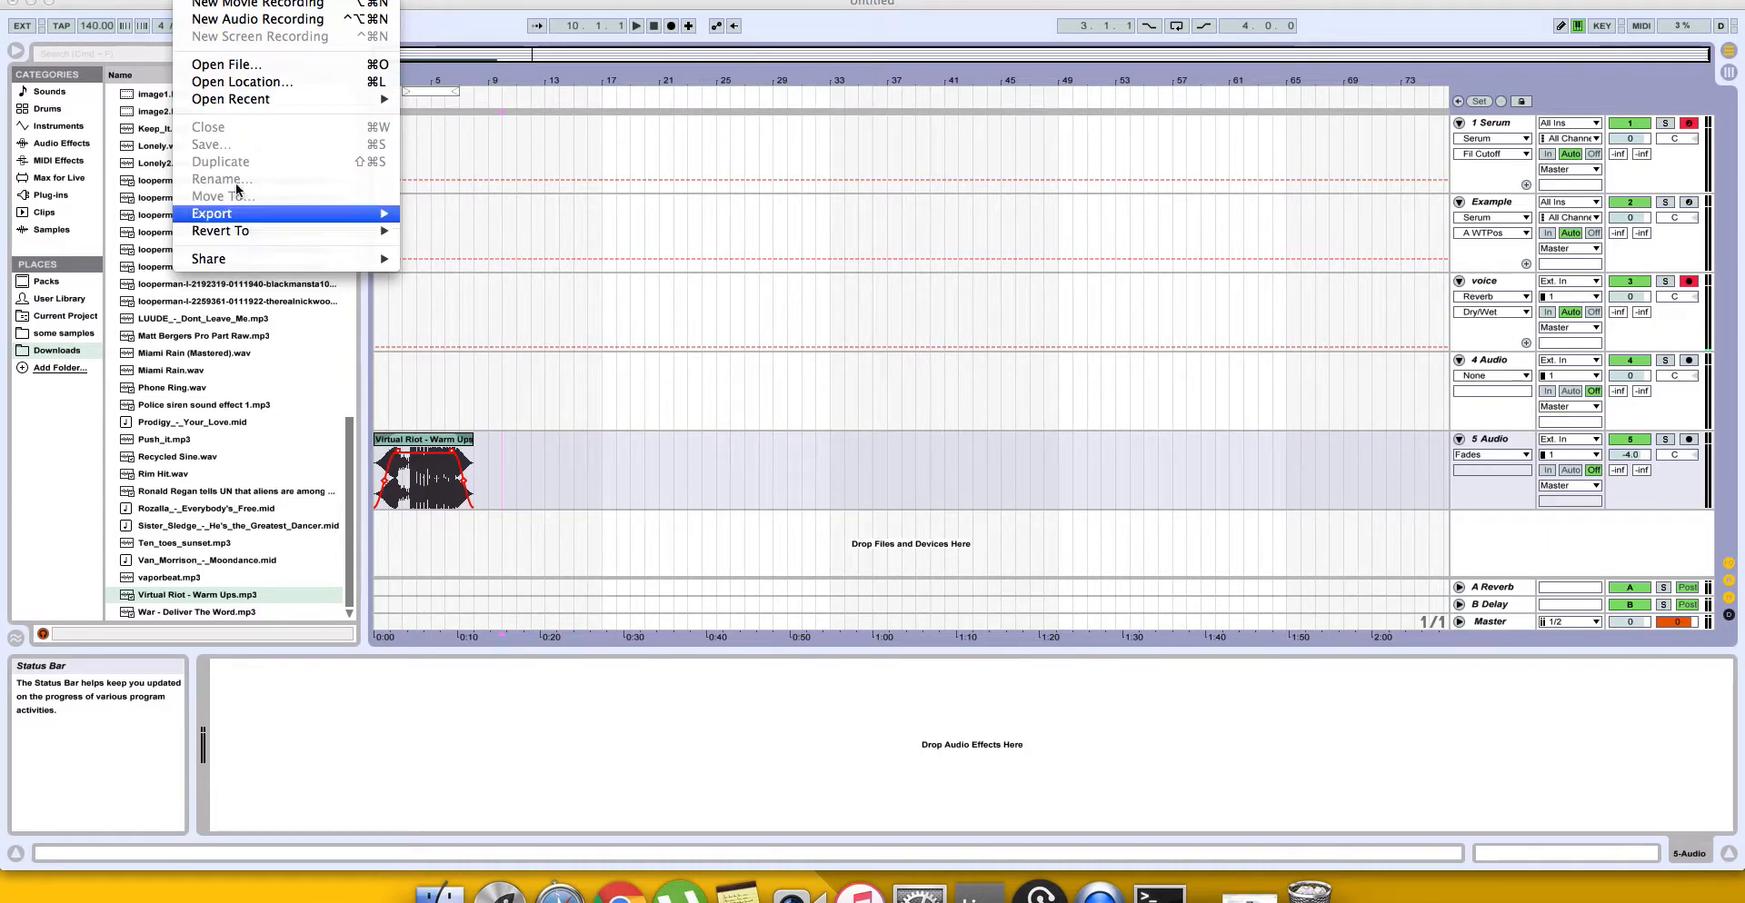
pyautogui.moveTo(327, 0)
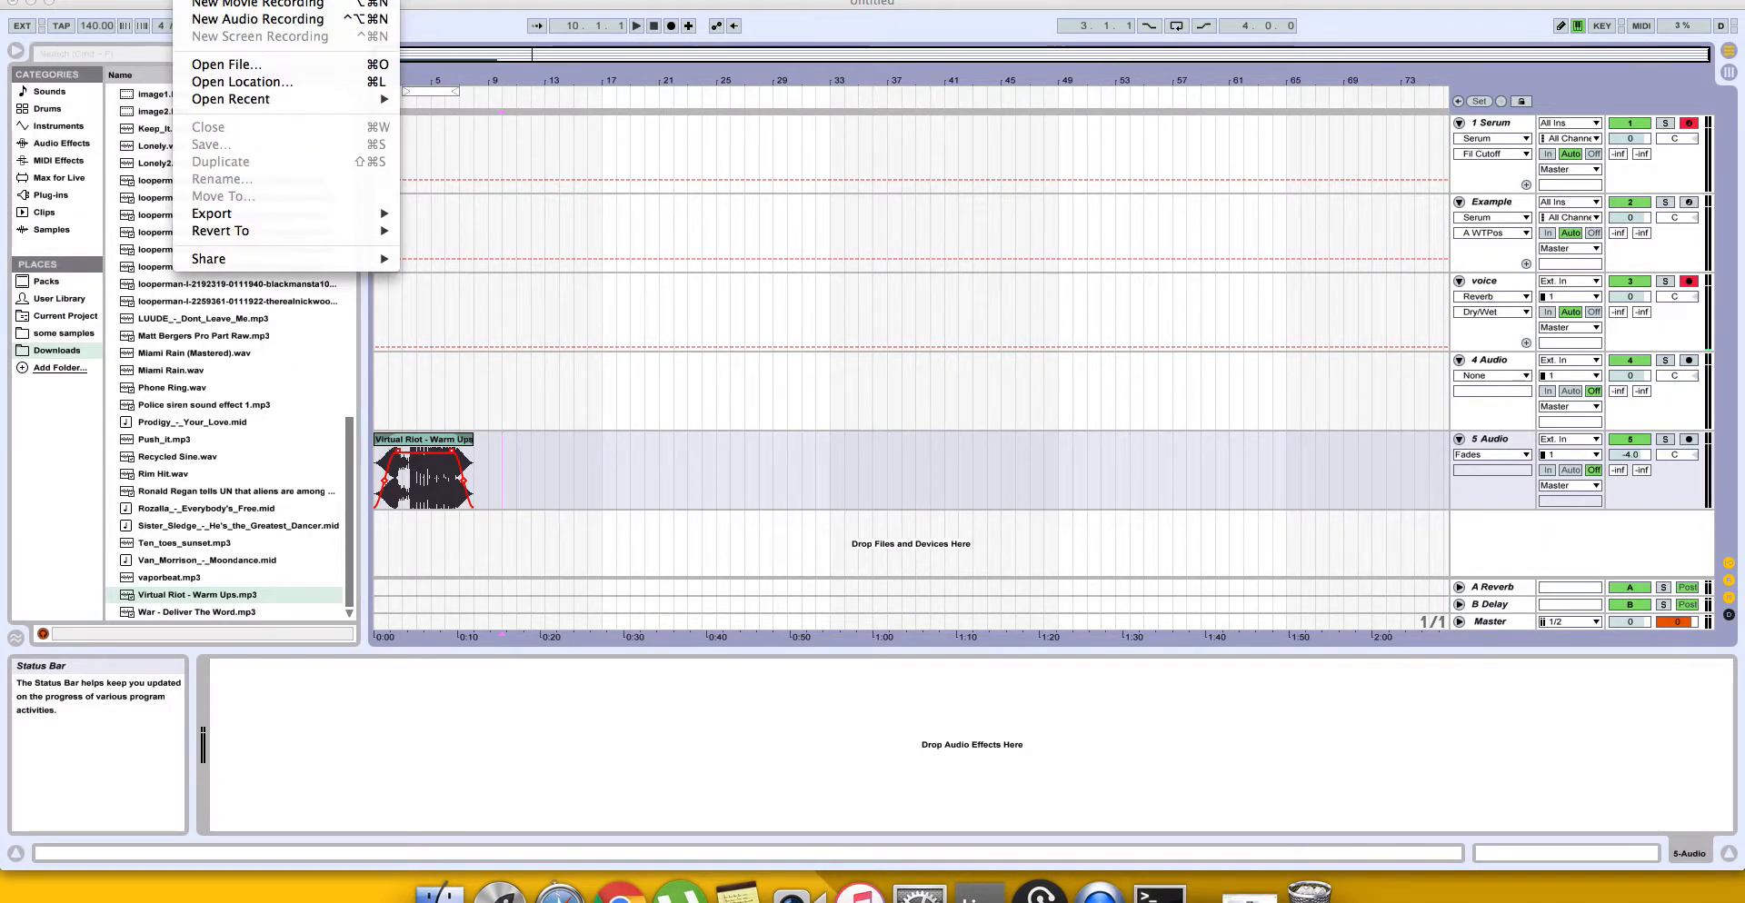
pyautogui.click(193, 0)
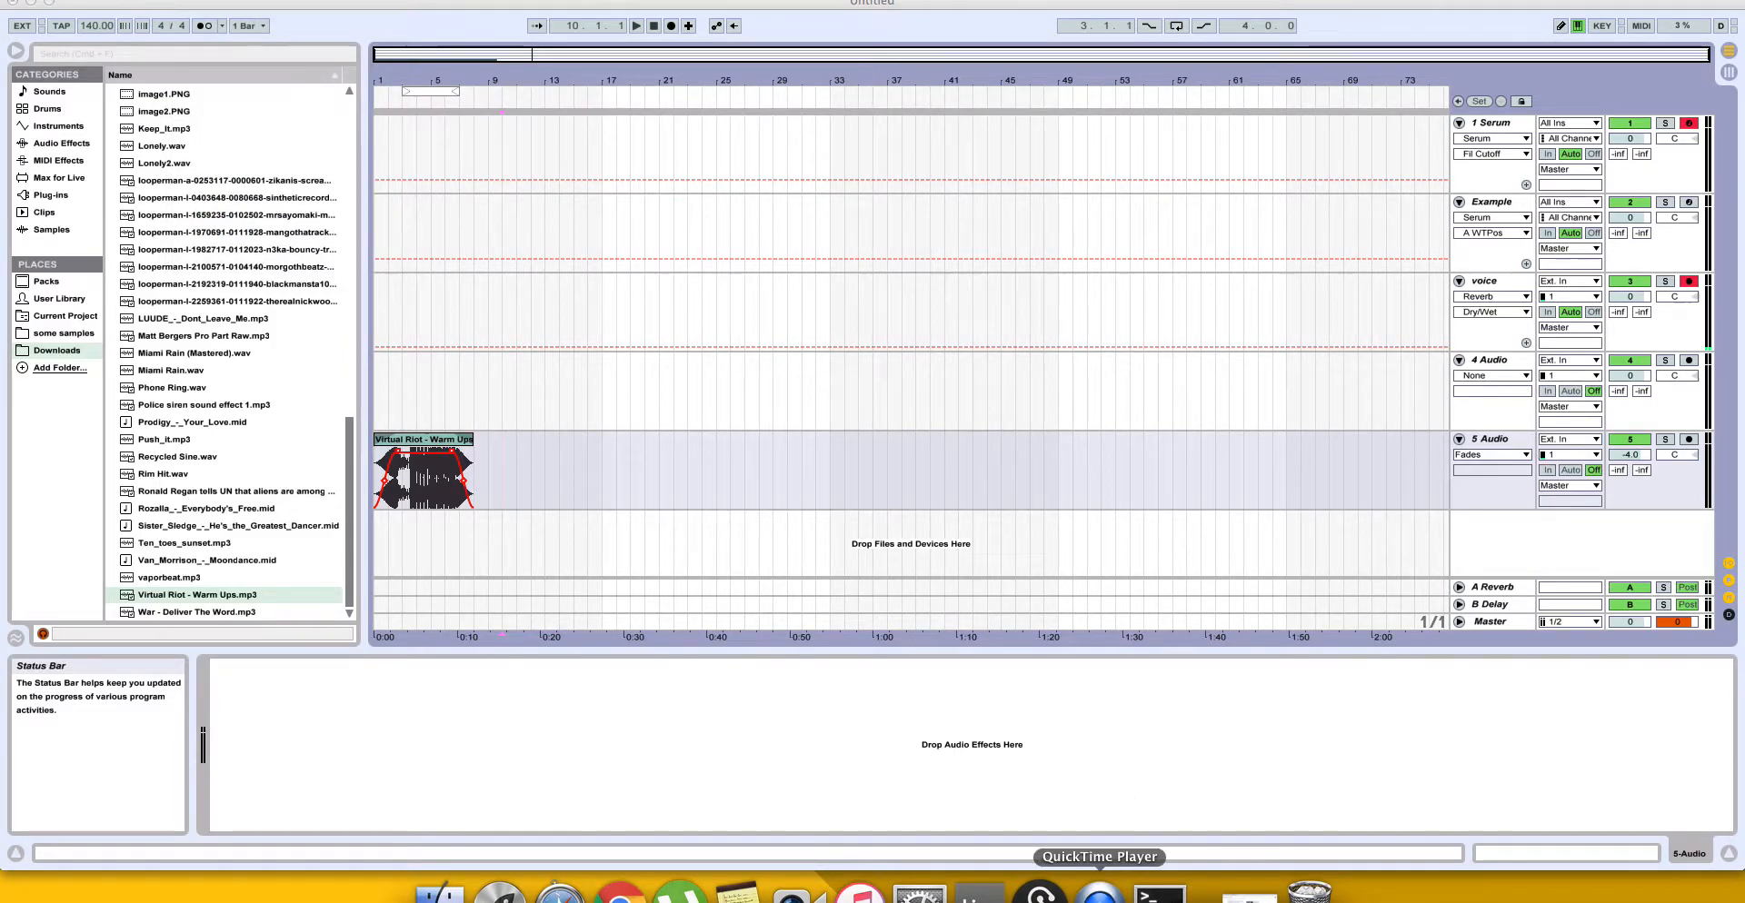